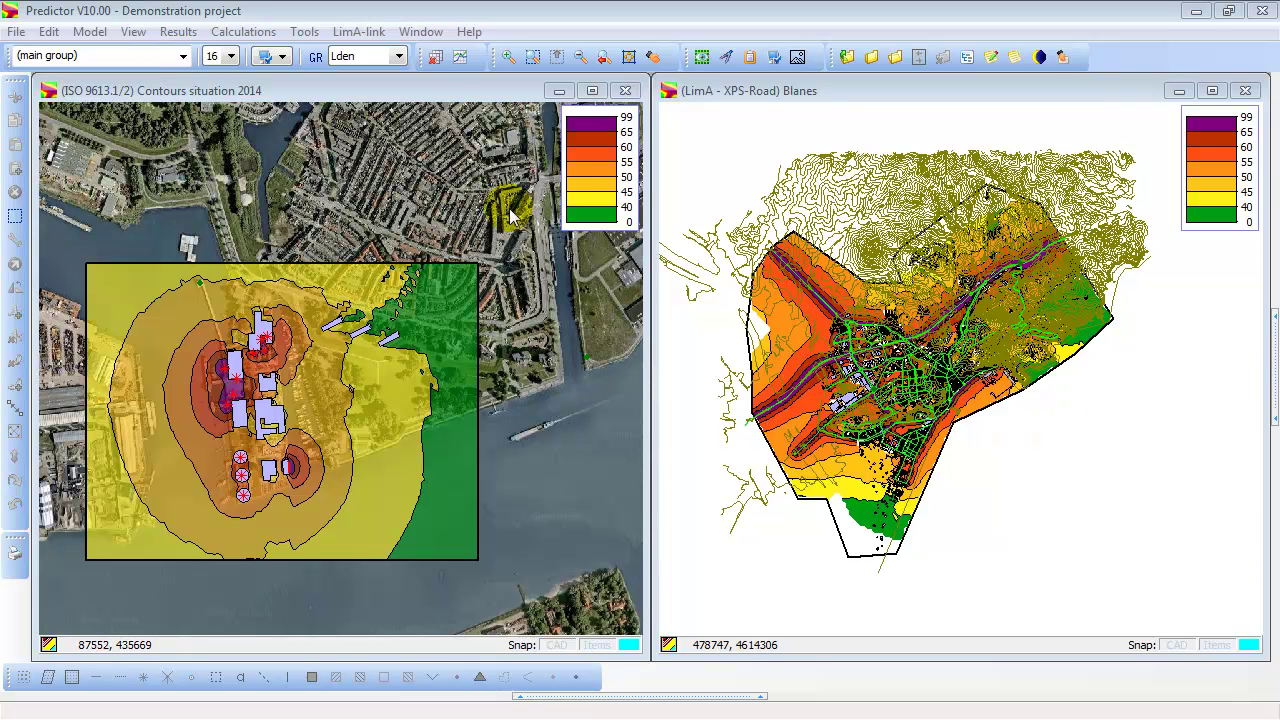
Maximize the Contours situation 2014 map and enlarge its noise contour area
left_click(591, 91)
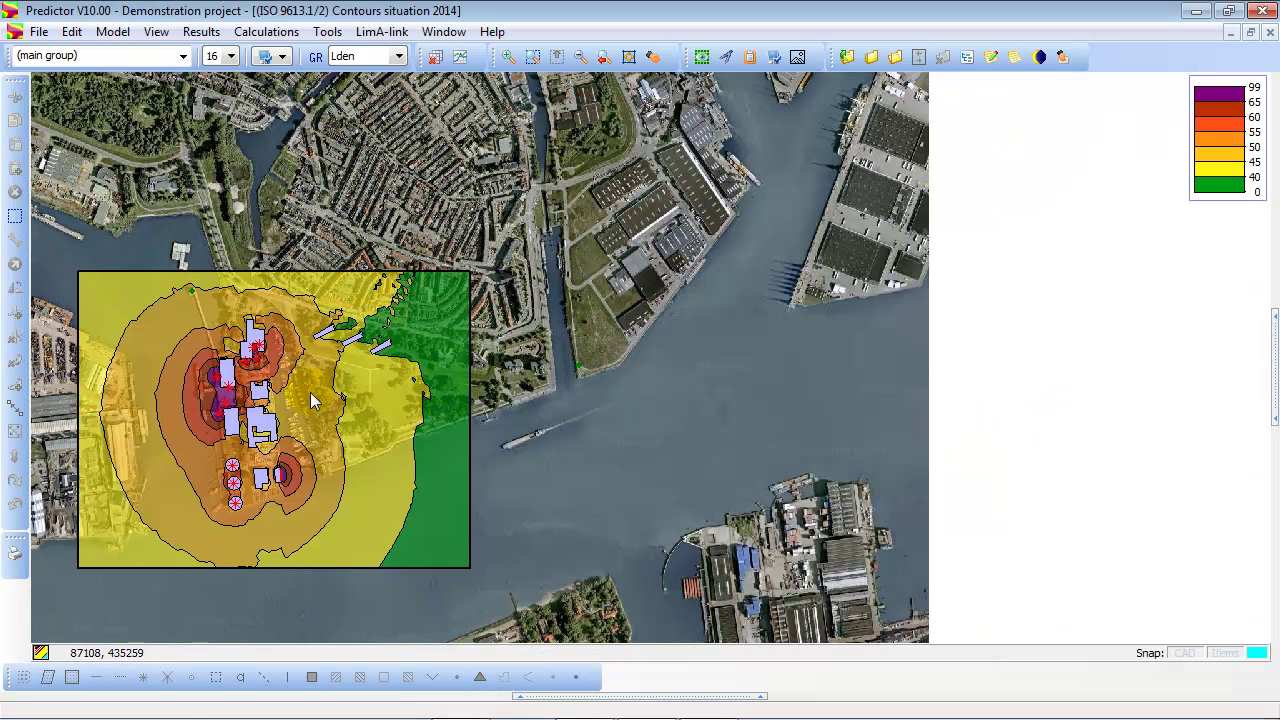
left_click_drag(314, 400, 414, 378)
scroll(410, 380, "up", 1)
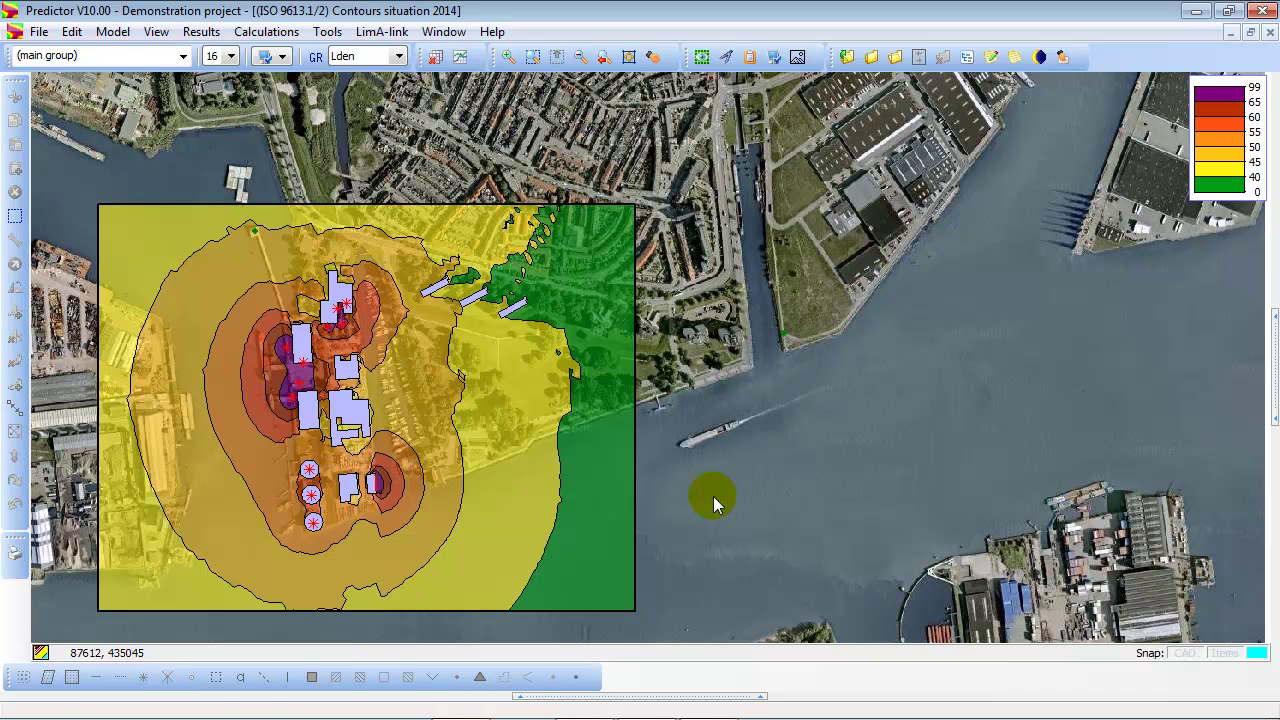
View the noise contours for the Day period, cycle through the remaining periods, and return to Lden
left_click(398, 56)
left_click(383, 98)
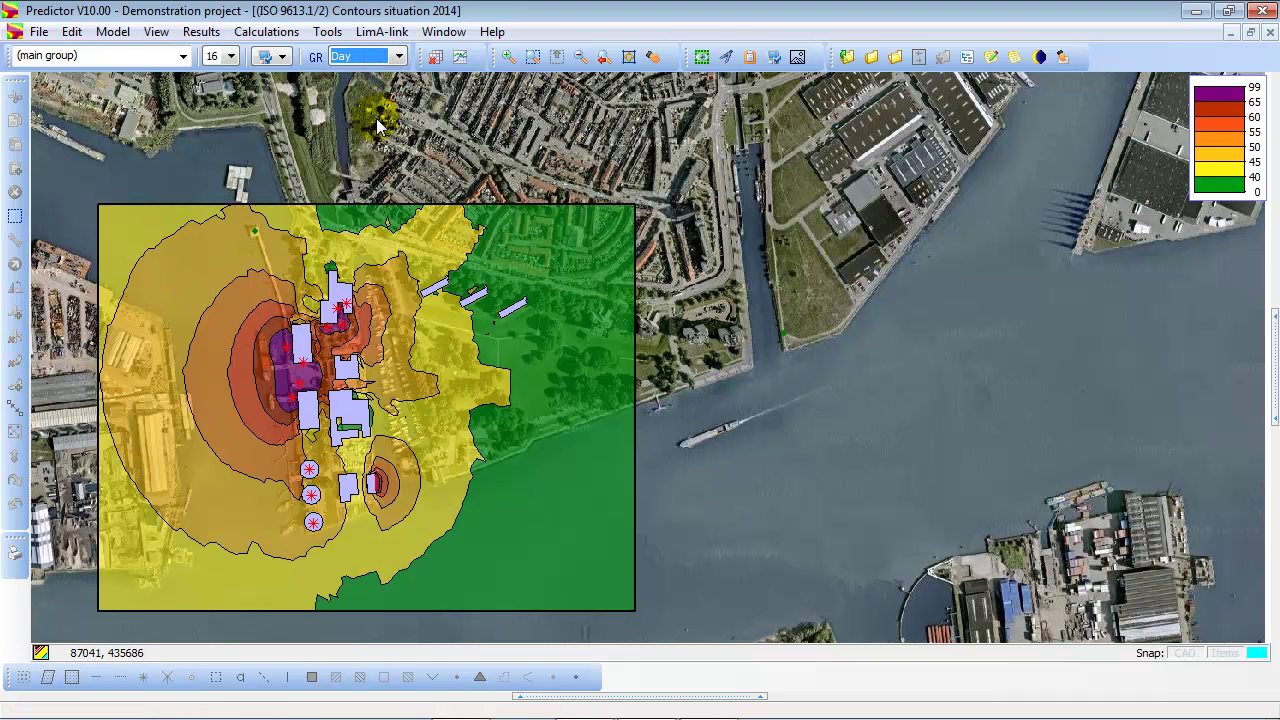
key("Down")
key("Down")
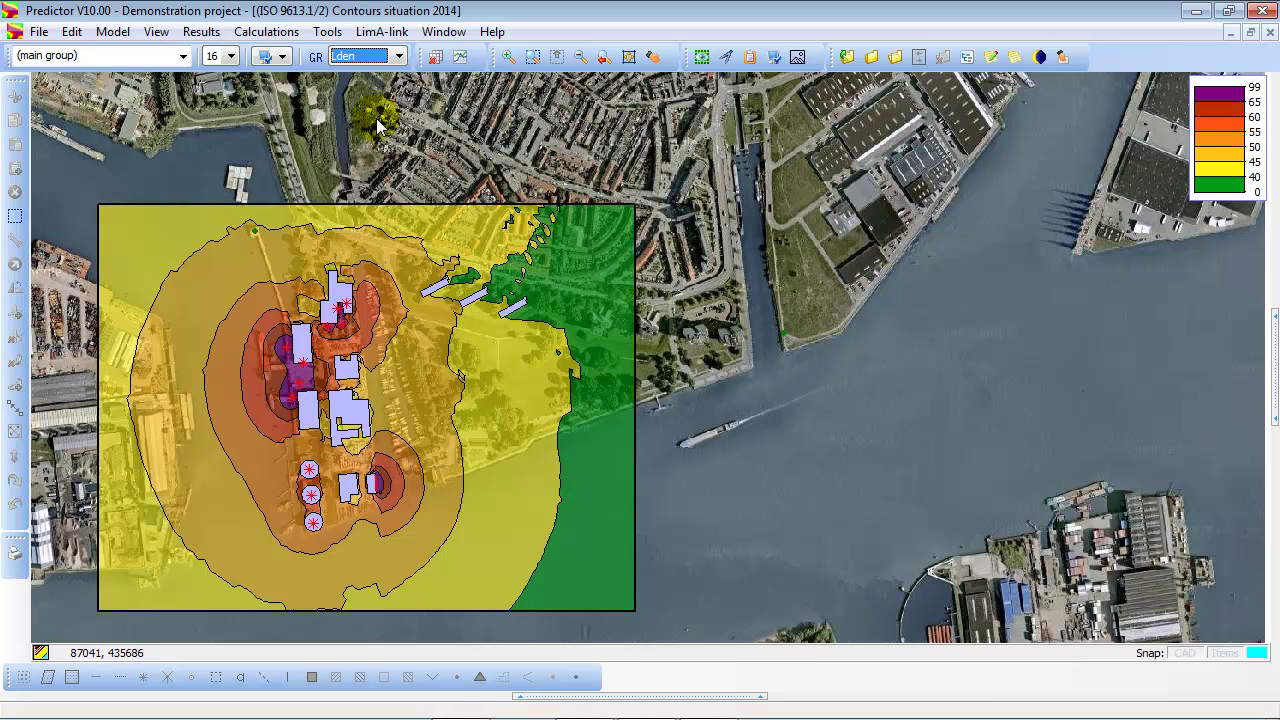
View the contours per group, from Distribution center through Oilco to Warehouse, and return to the main group
left_click(185, 57)
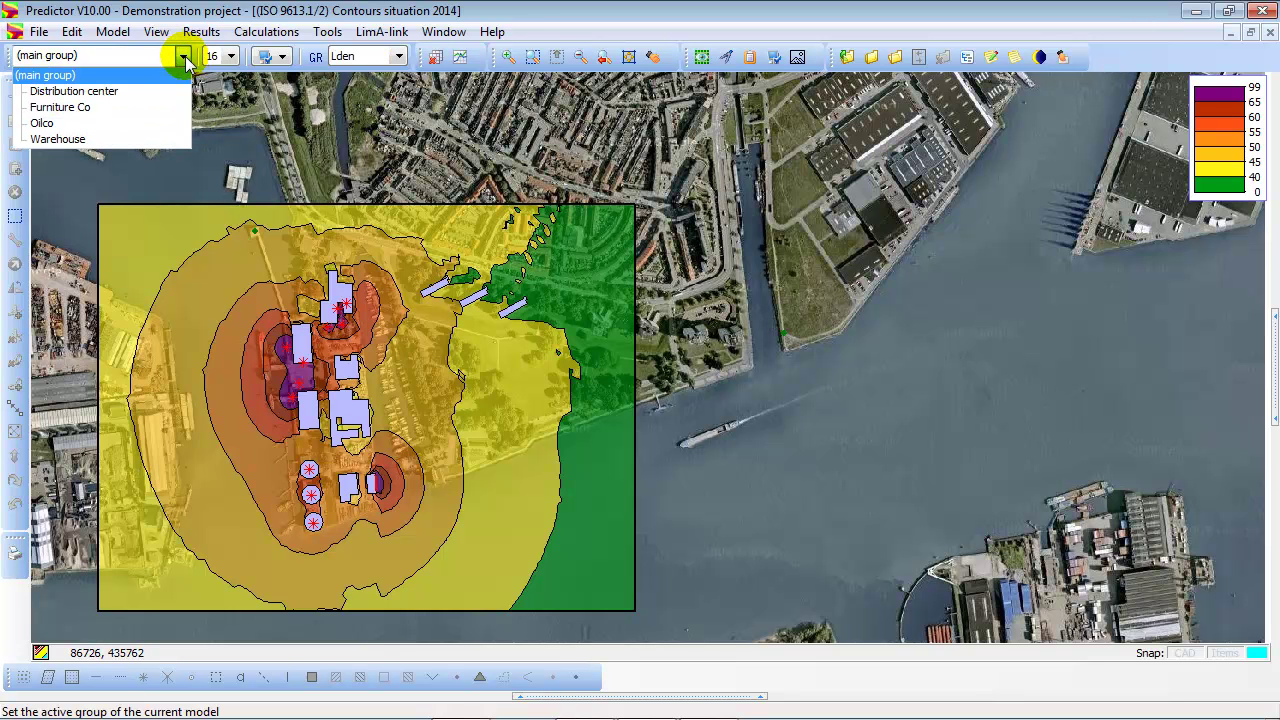
left_click(111, 90)
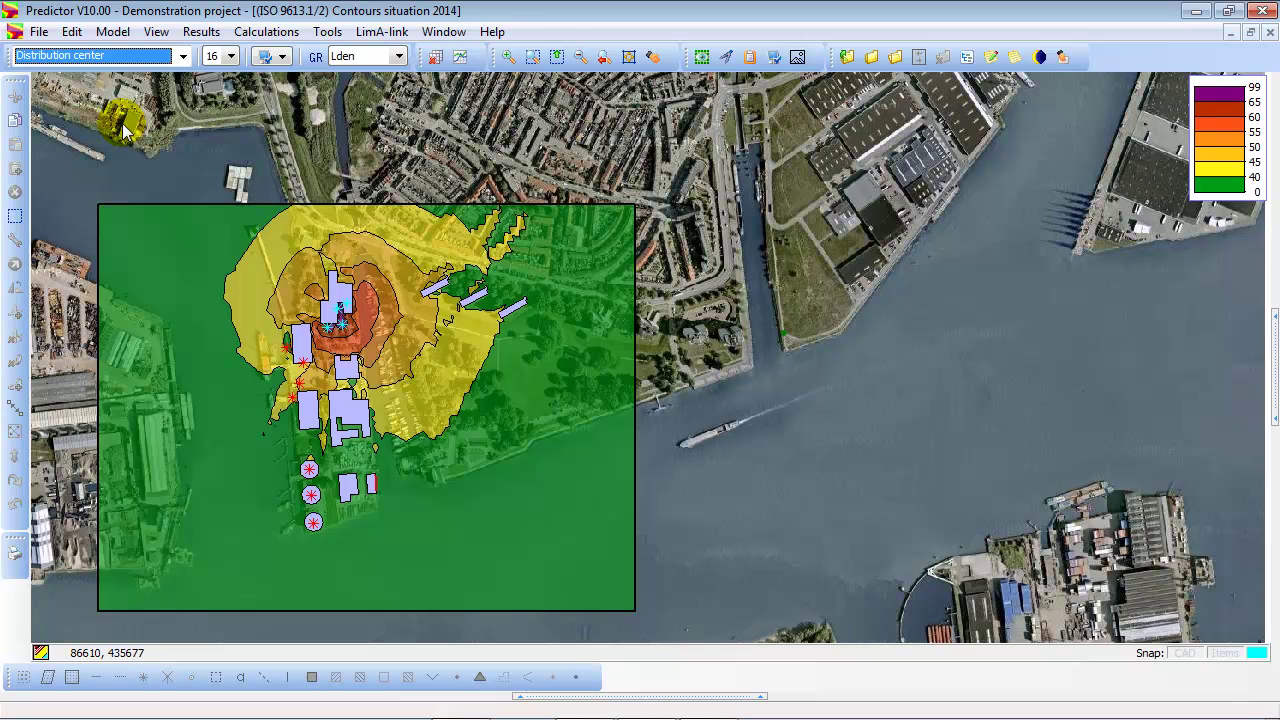
key("Down")
key("Down")
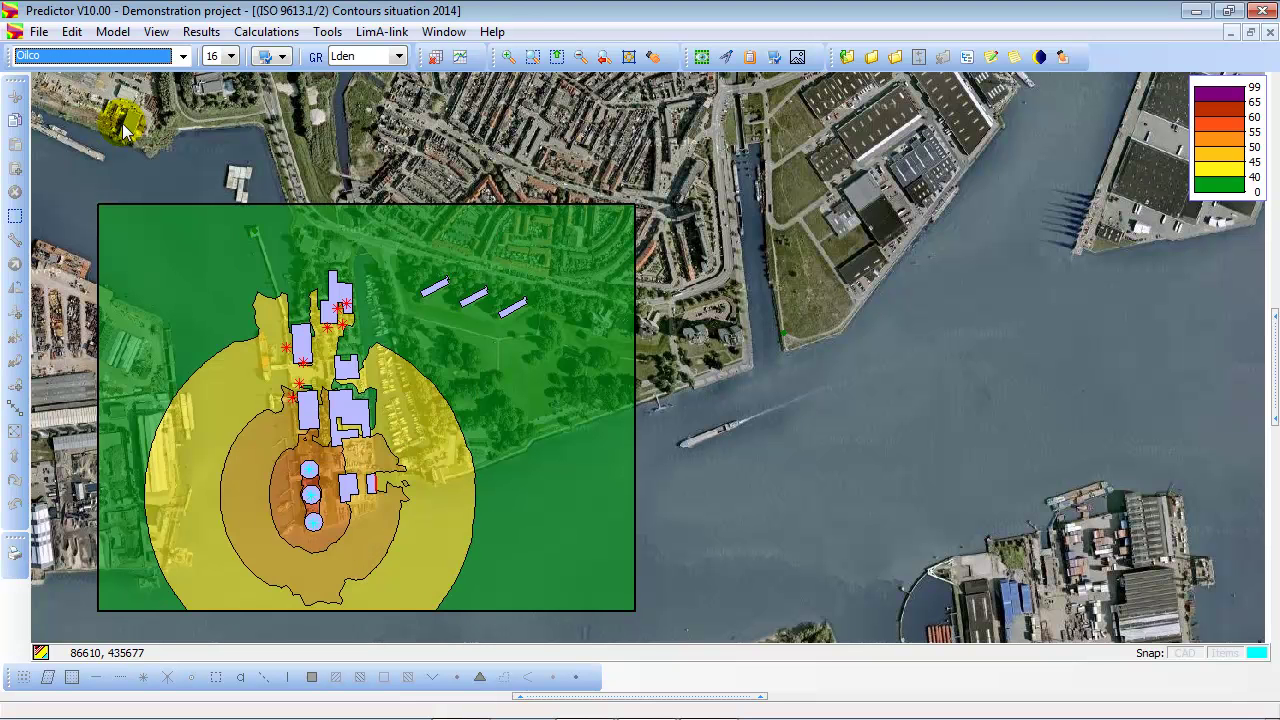
key("Down")
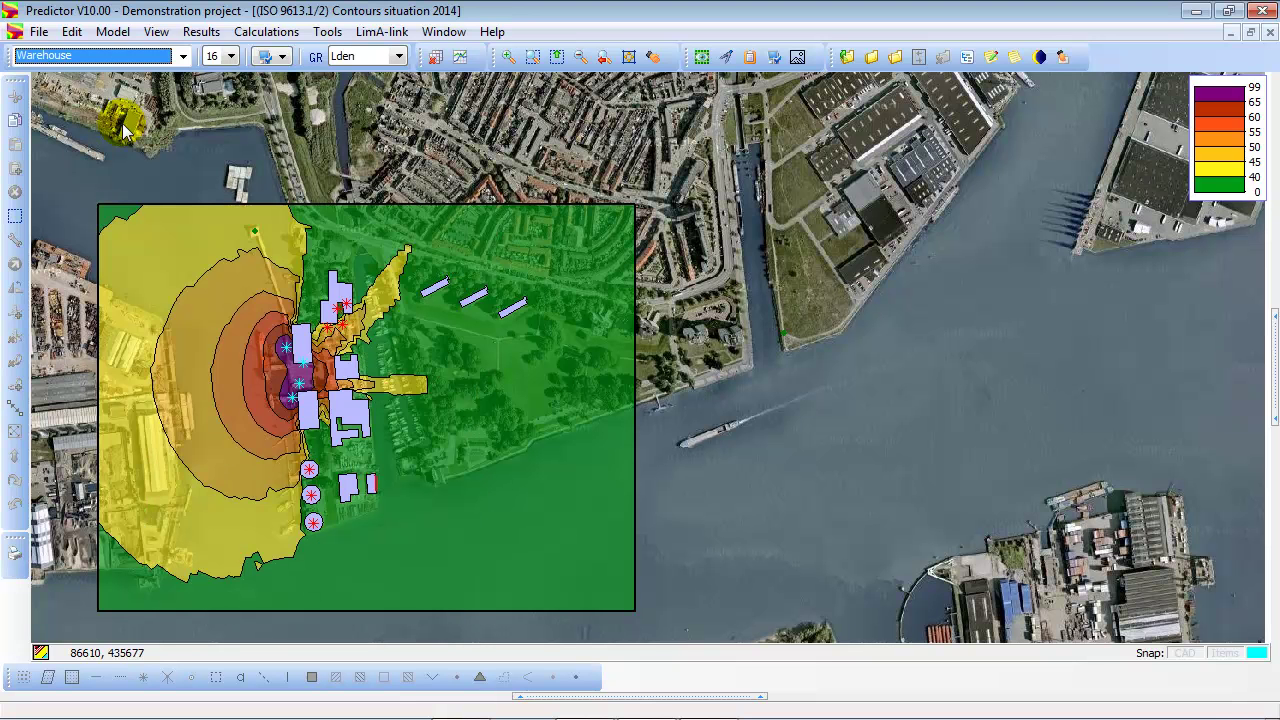
left_click(181, 55)
left_click(146, 76)
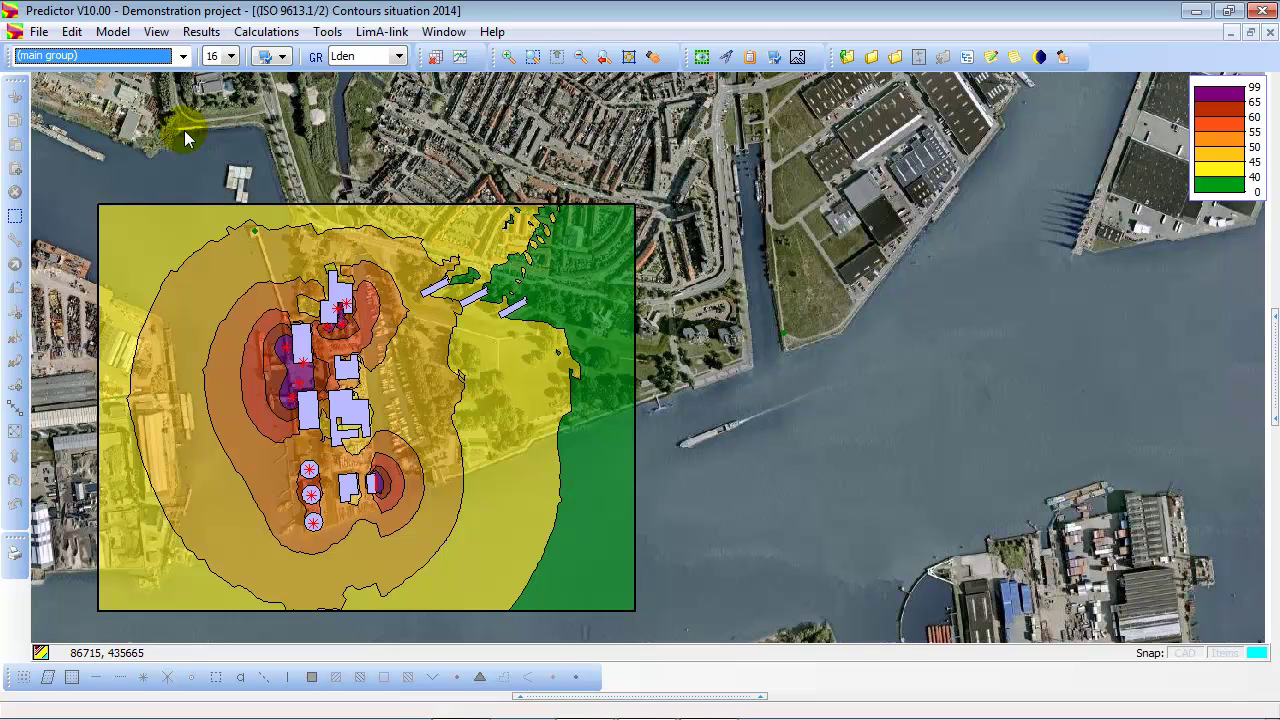
Open the 3D view of the contour model and bring the three tall buildings up close
left_click(156, 31)
left_click(172, 99)
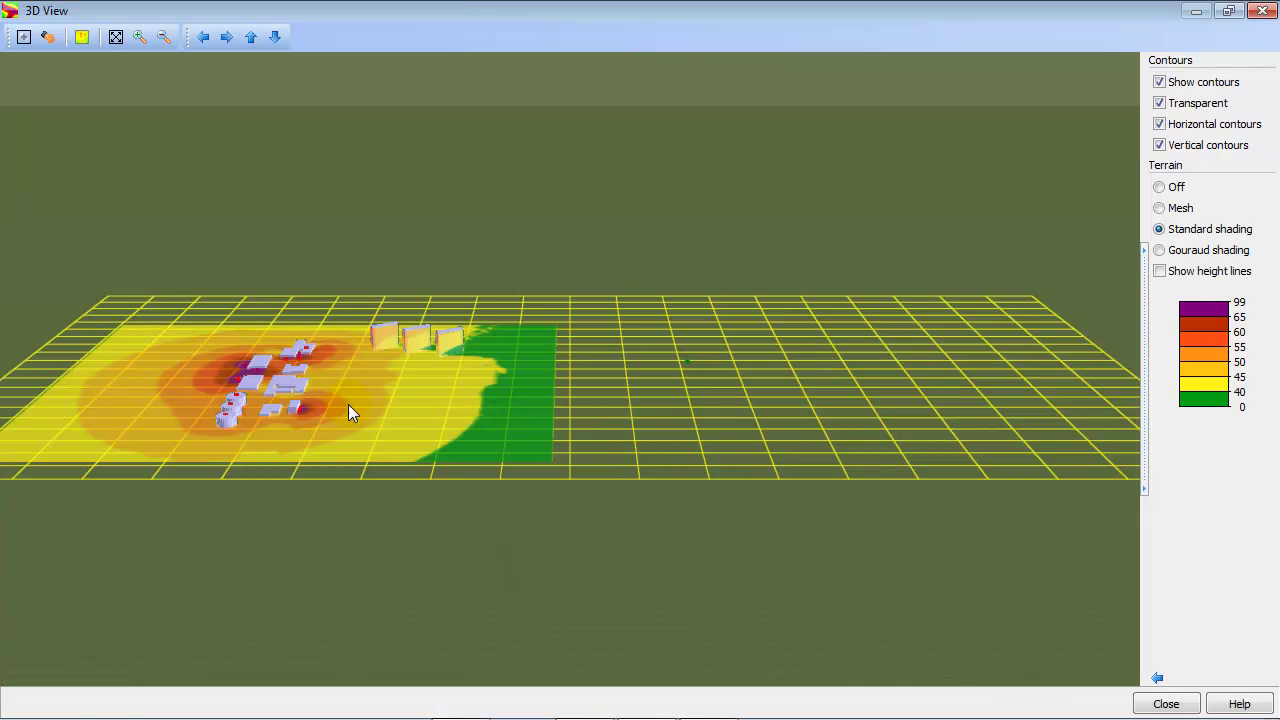
scroll(298, 395, "up", 2)
left_click_drag(211, 388, 339, 387)
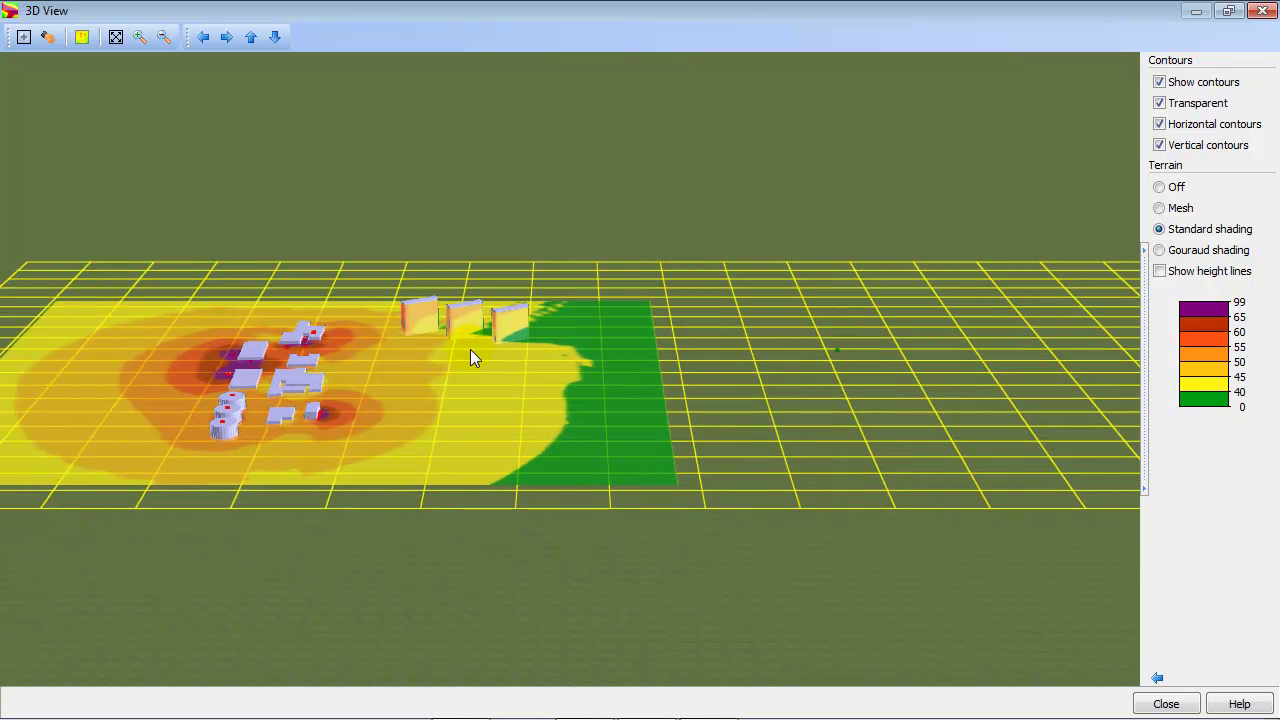
scroll(470, 350, "up", 3)
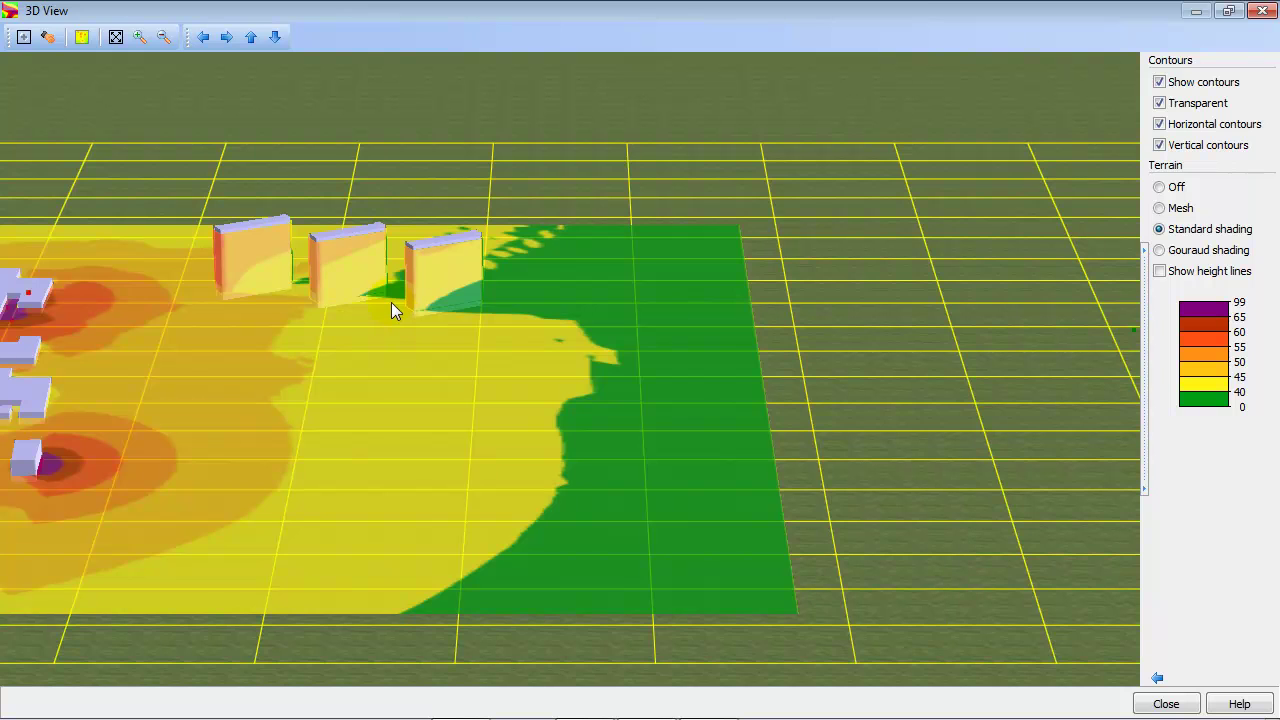
Examine the vertical contours on the three tall buildings from ground level and close the 3D view
key("Down")
key("Down")
key("Down")
left_click(229, 318)
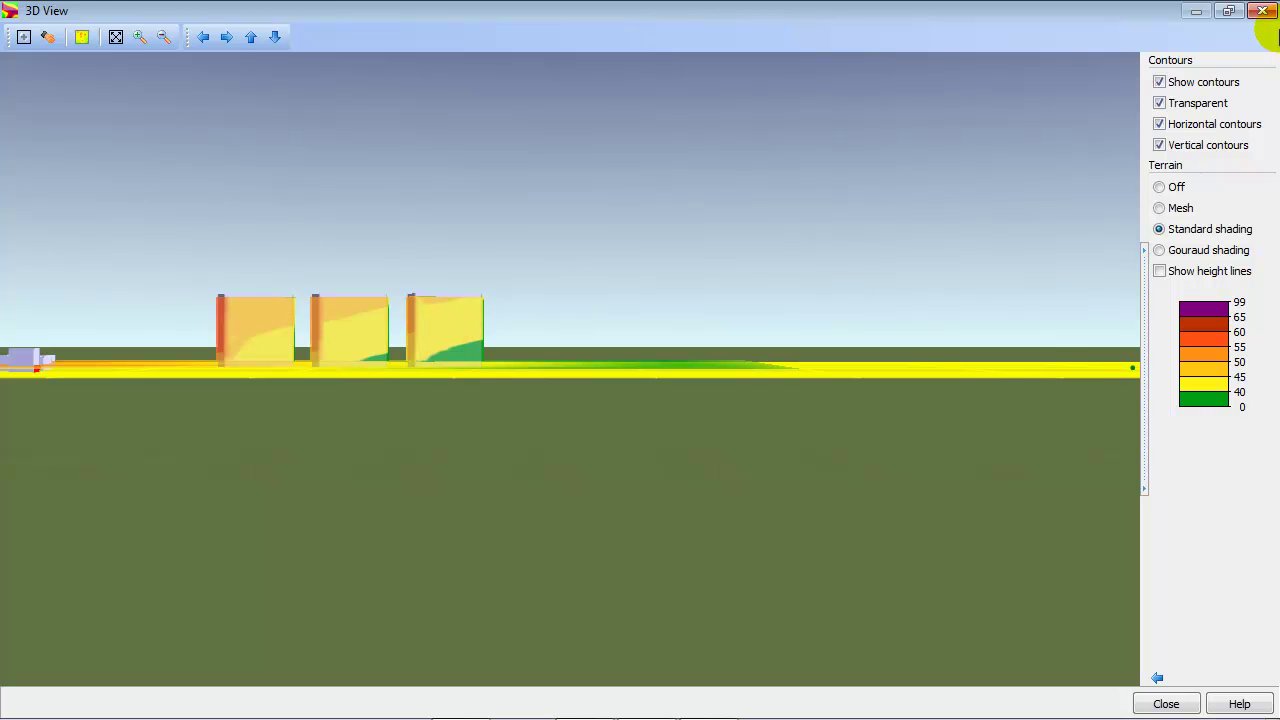
left_click(1263, 12)
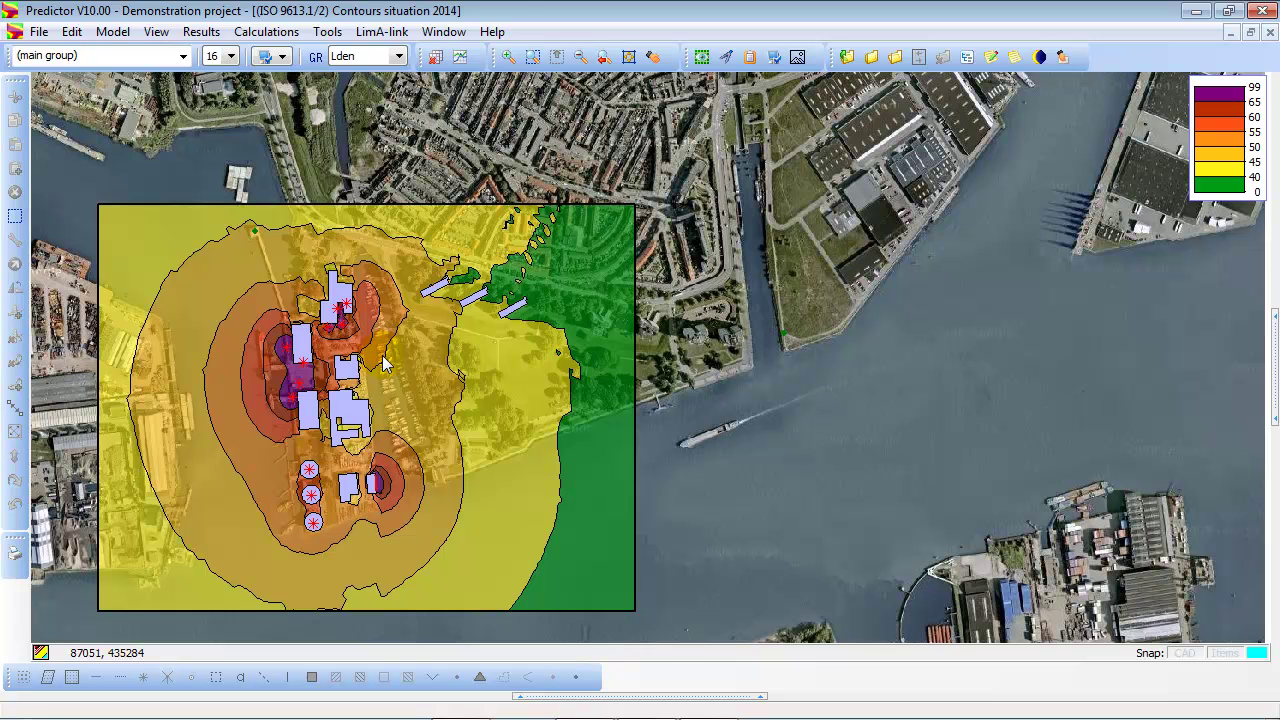
Export the Contours situation 2014 model to Google Earth format as demo.KML and open it in Google Earth
left_click(40, 33)
mouse_move(71, 178)
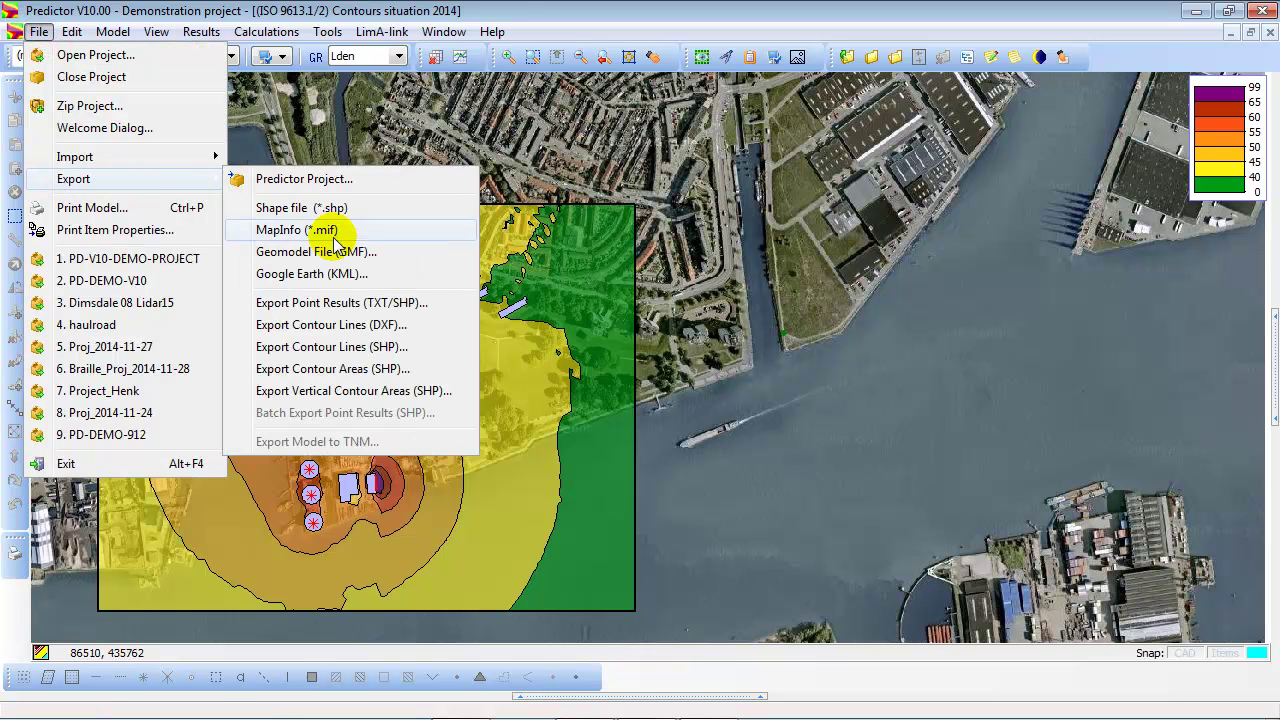
left_click(345, 281)
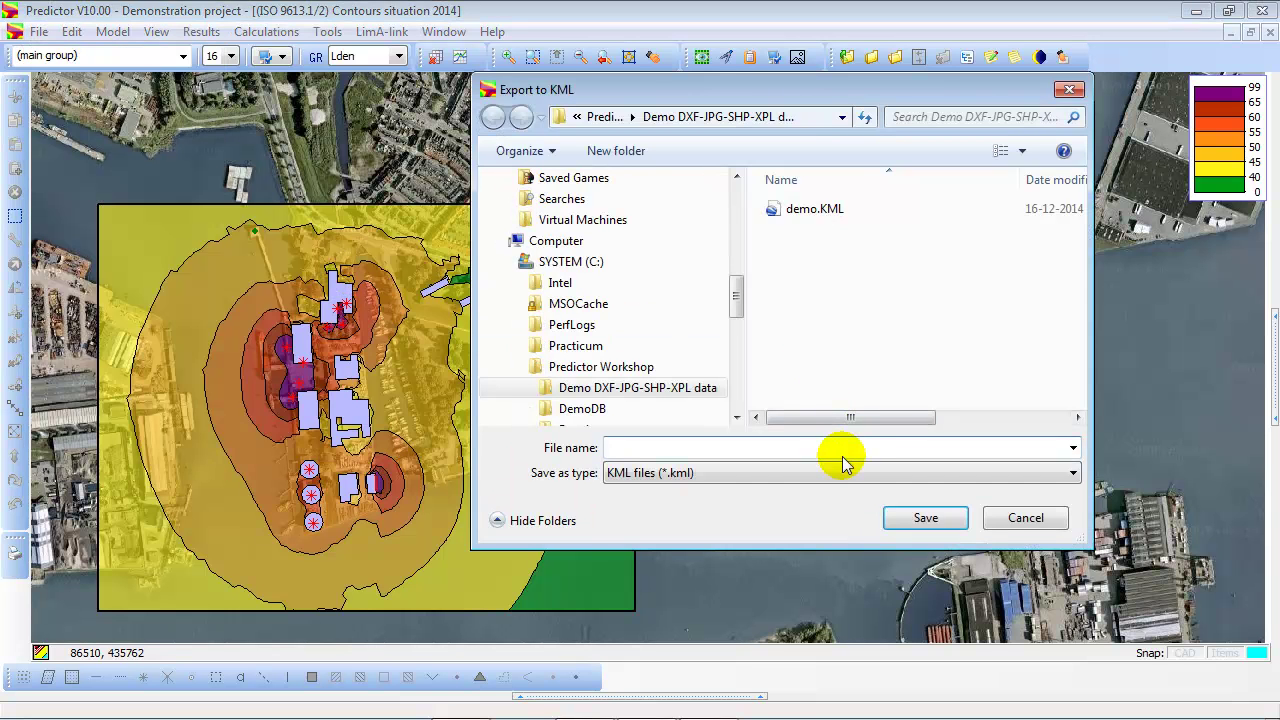
left_click(830, 212)
left_click(926, 517)
left_click(699, 375)
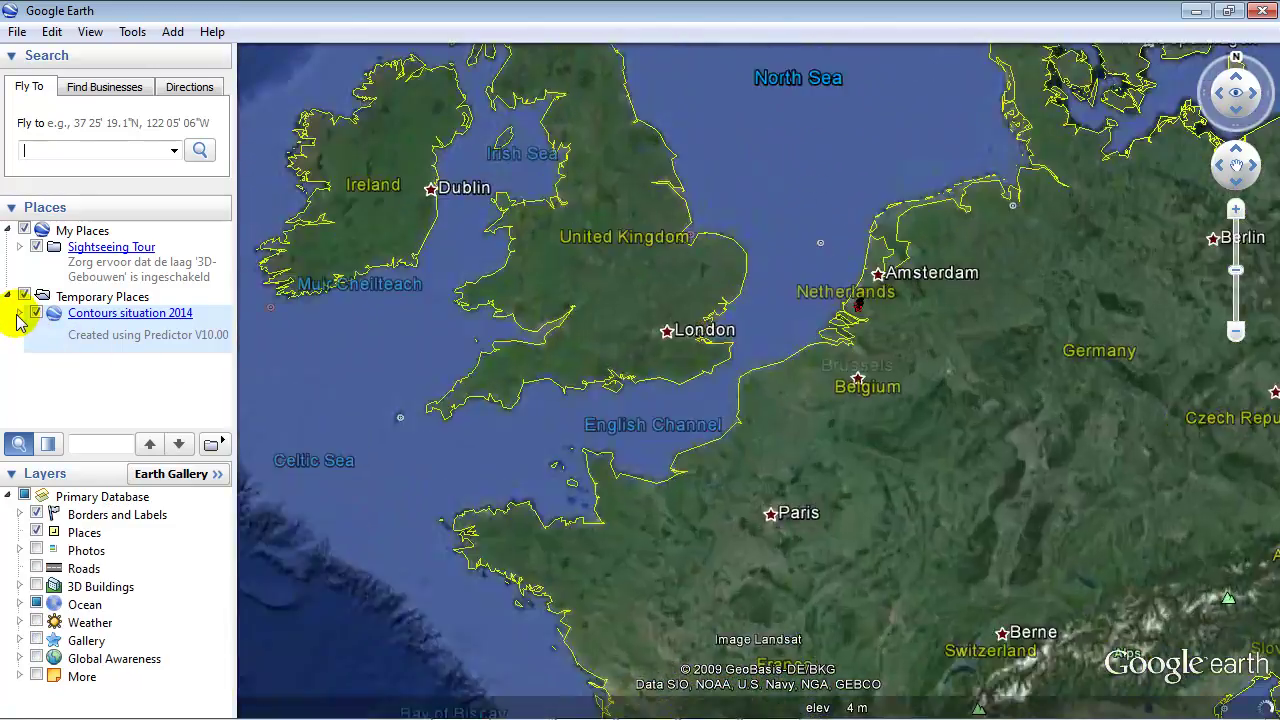
Expand the items of Contours situation 2014 in Google Earth and hide the Grids
left_click(19, 313)
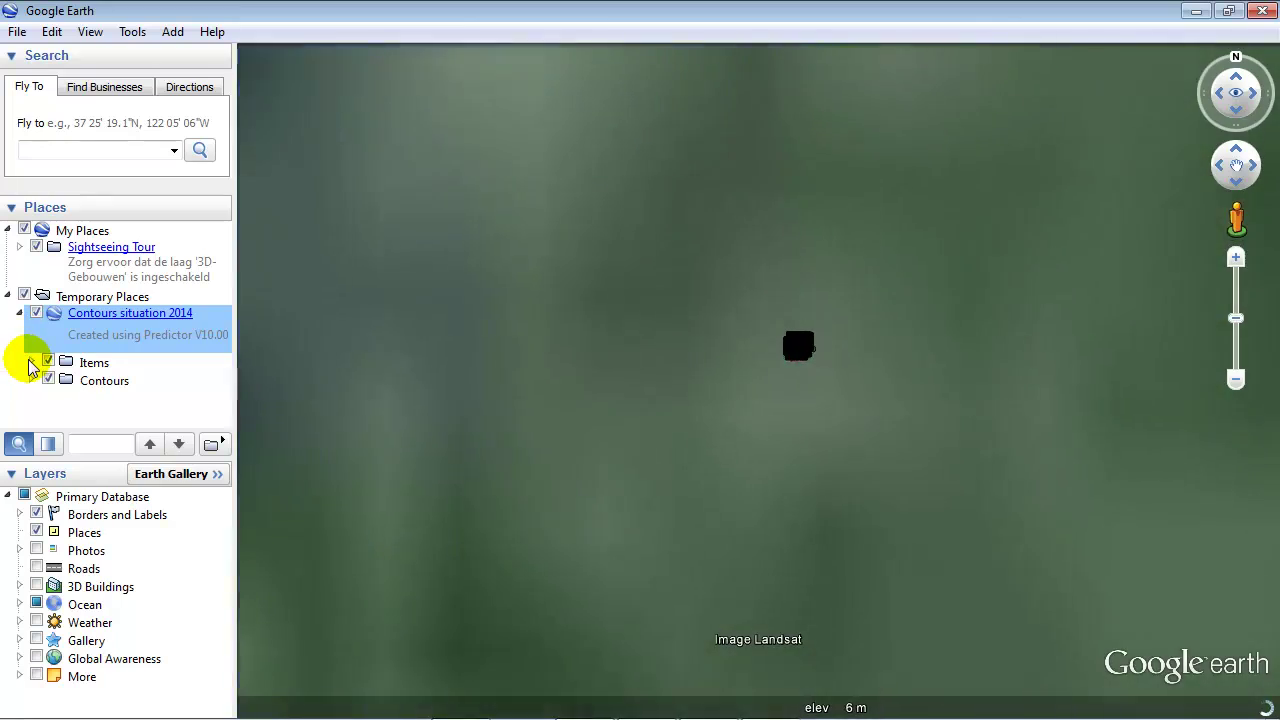
left_click(31, 362)
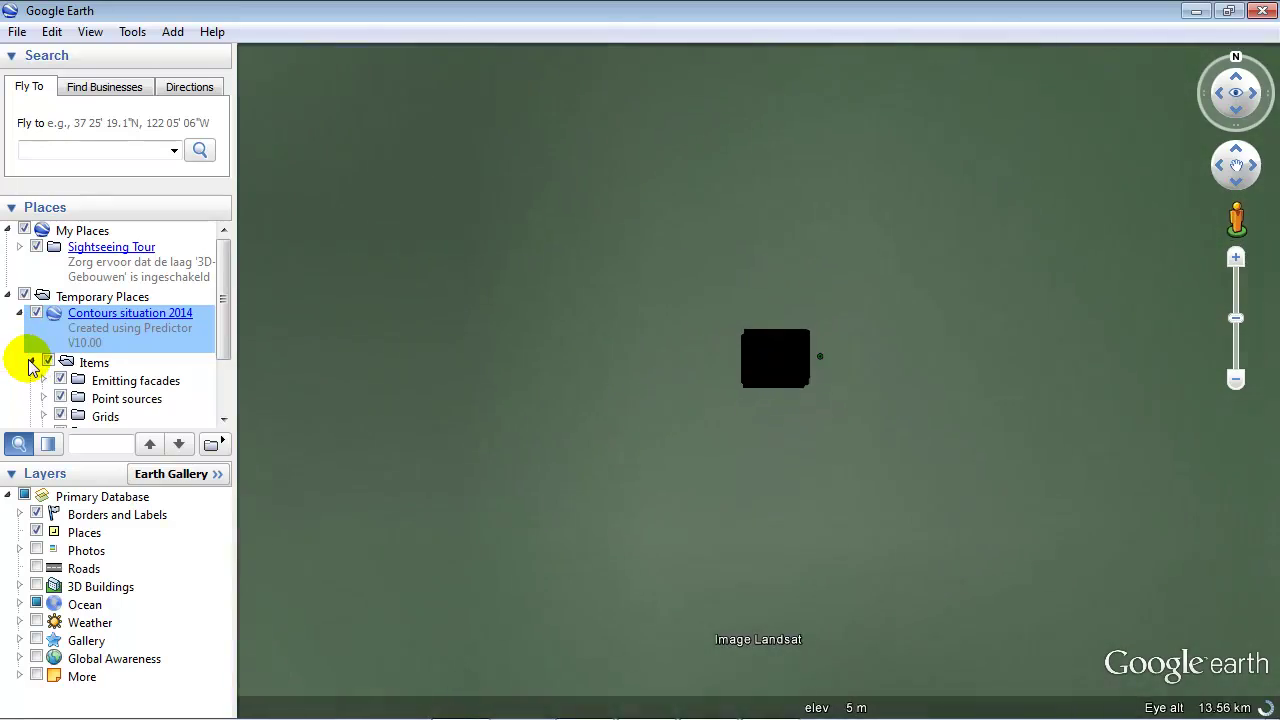
left_click(60, 416)
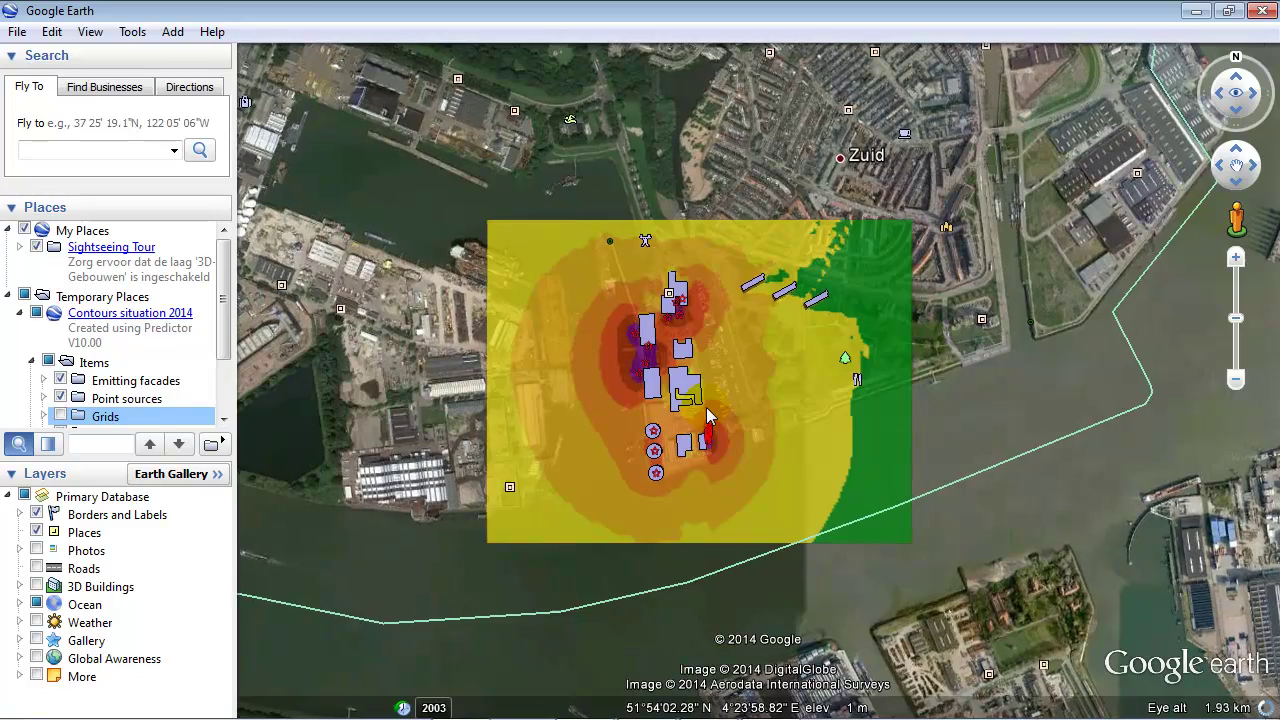
Inspect the contours and buildings in a tilted close-up, close Google Earth, and return to Predictor
scroll(706, 407, "up", 2)
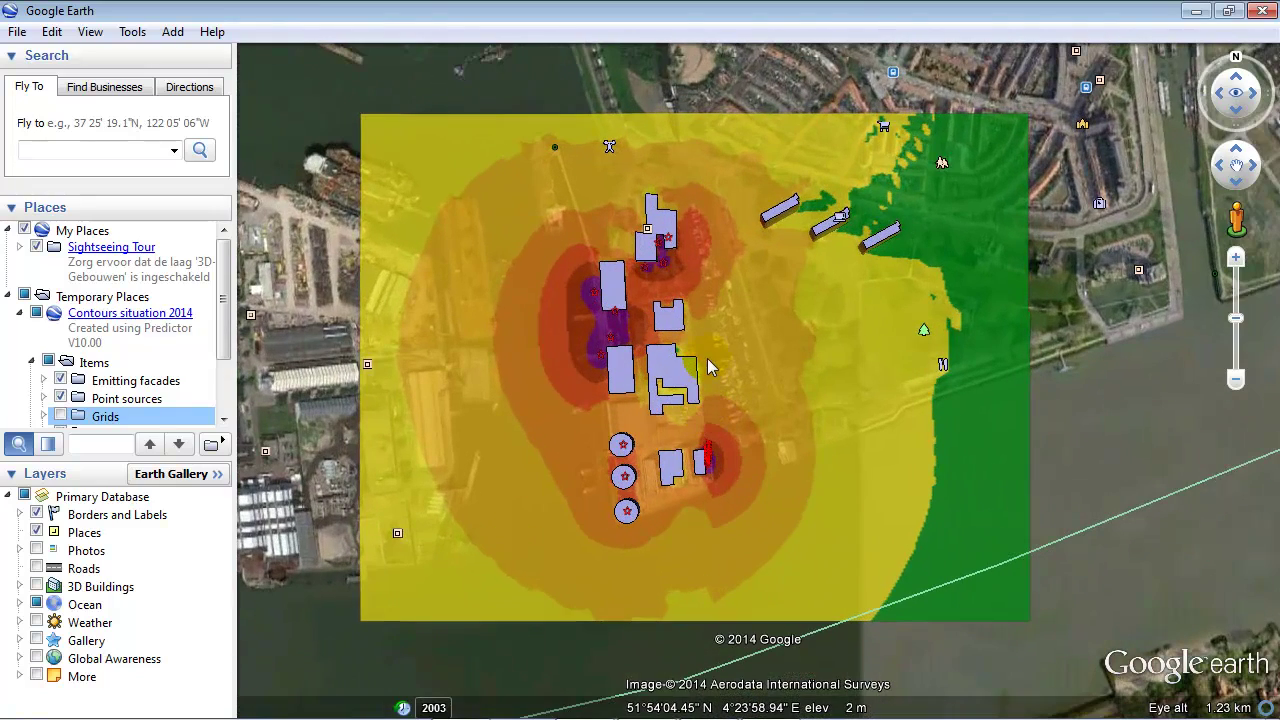
left_click_drag(710, 333, 704, 524)
scroll(839, 291, "up", 2)
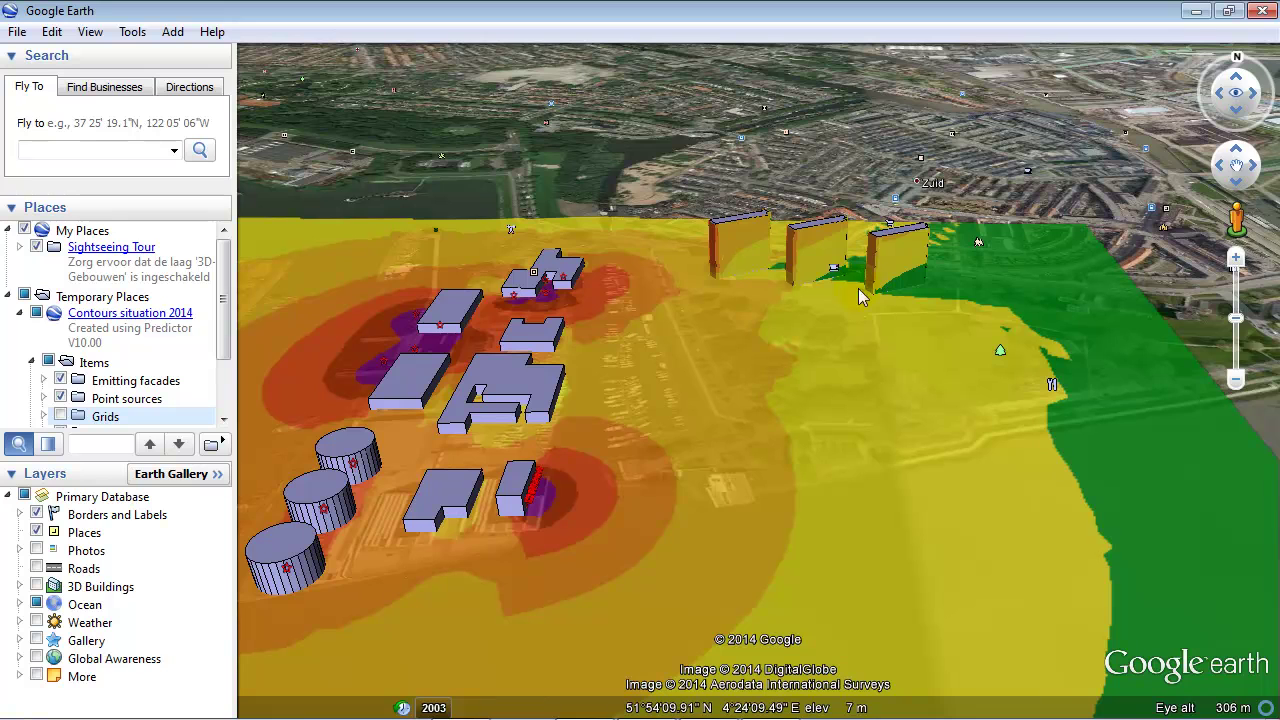
left_click(1262, 11)
left_click(756, 393)
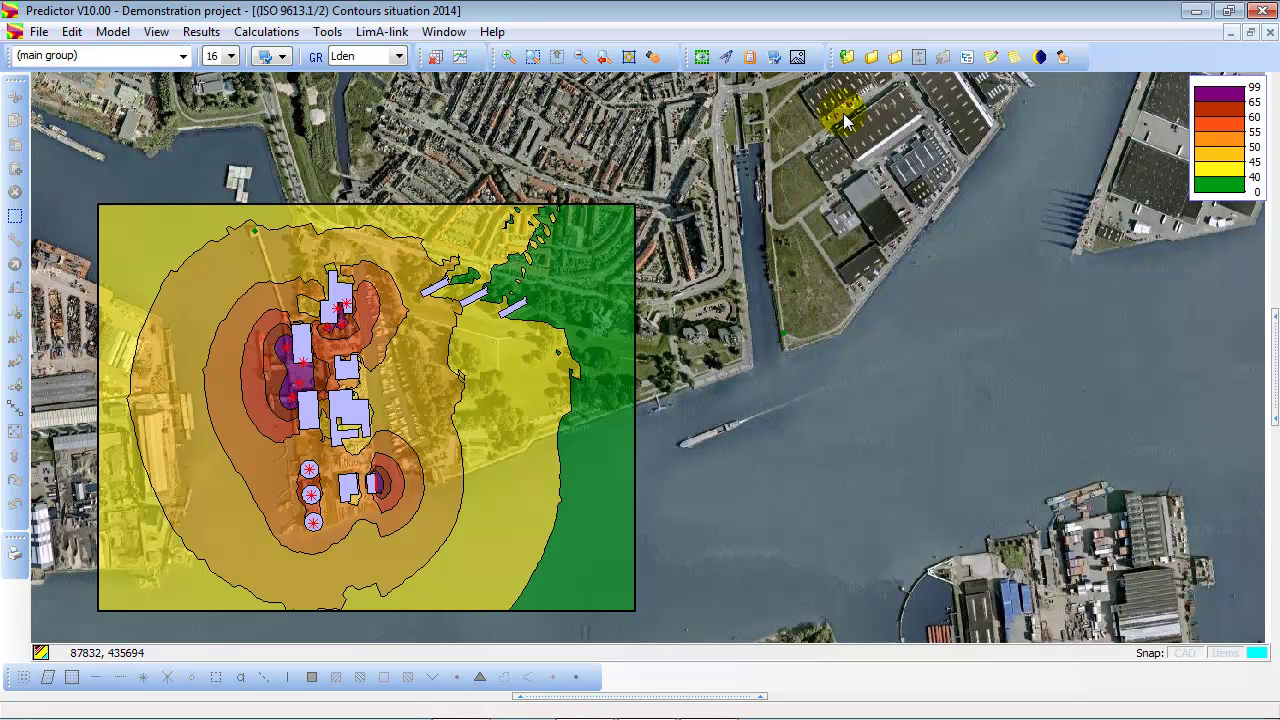
Switch to the Blanes road model map and enlarge its noise contours
left_click(443, 32)
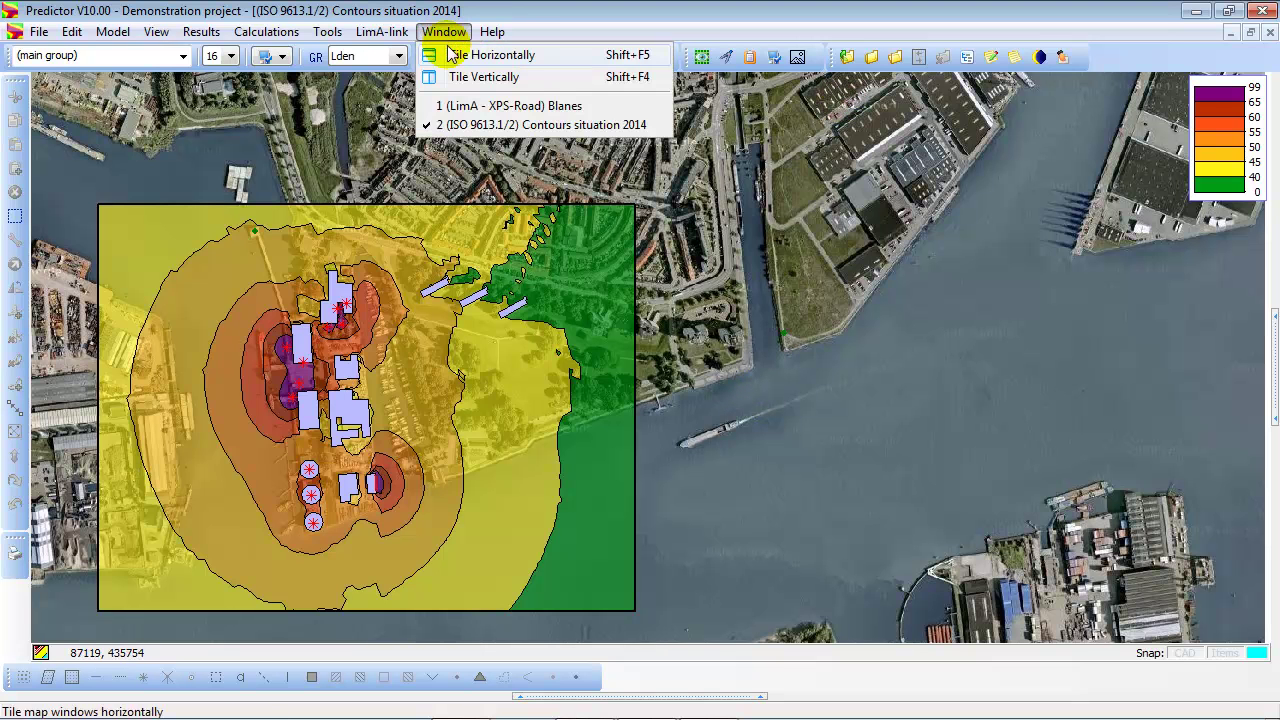
left_click(463, 108)
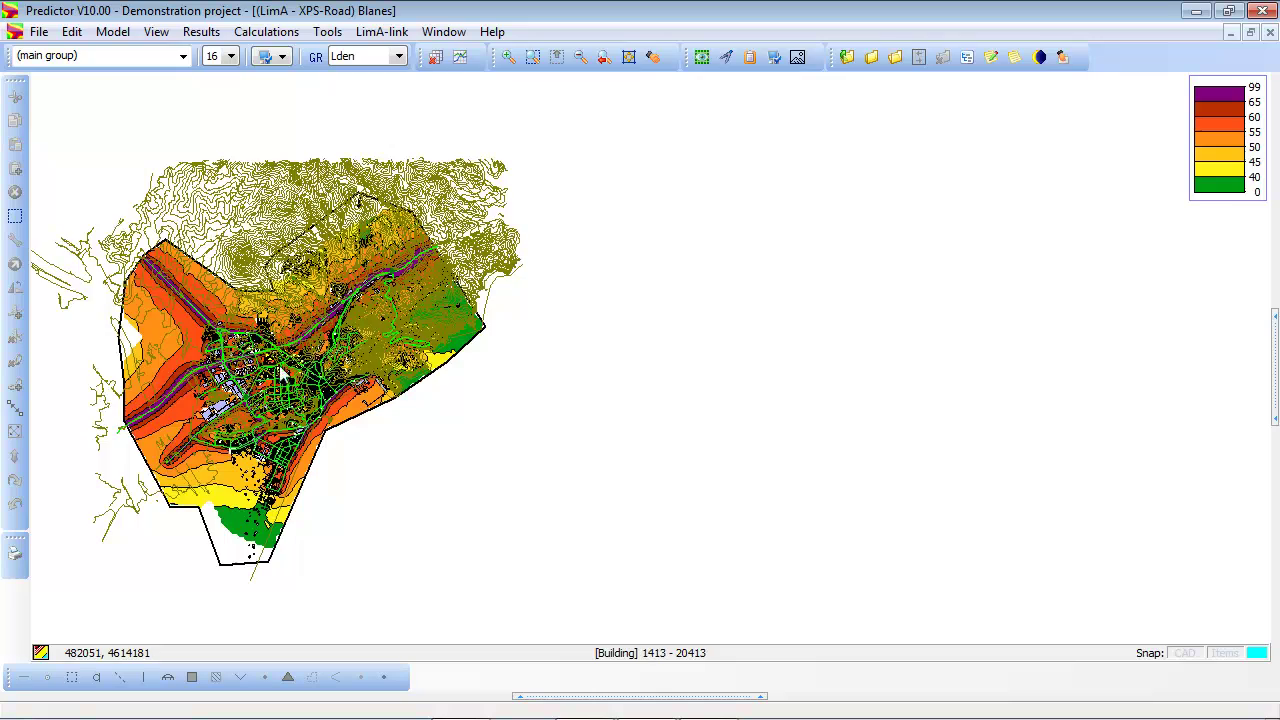
scroll(430, 380, "up", 2)
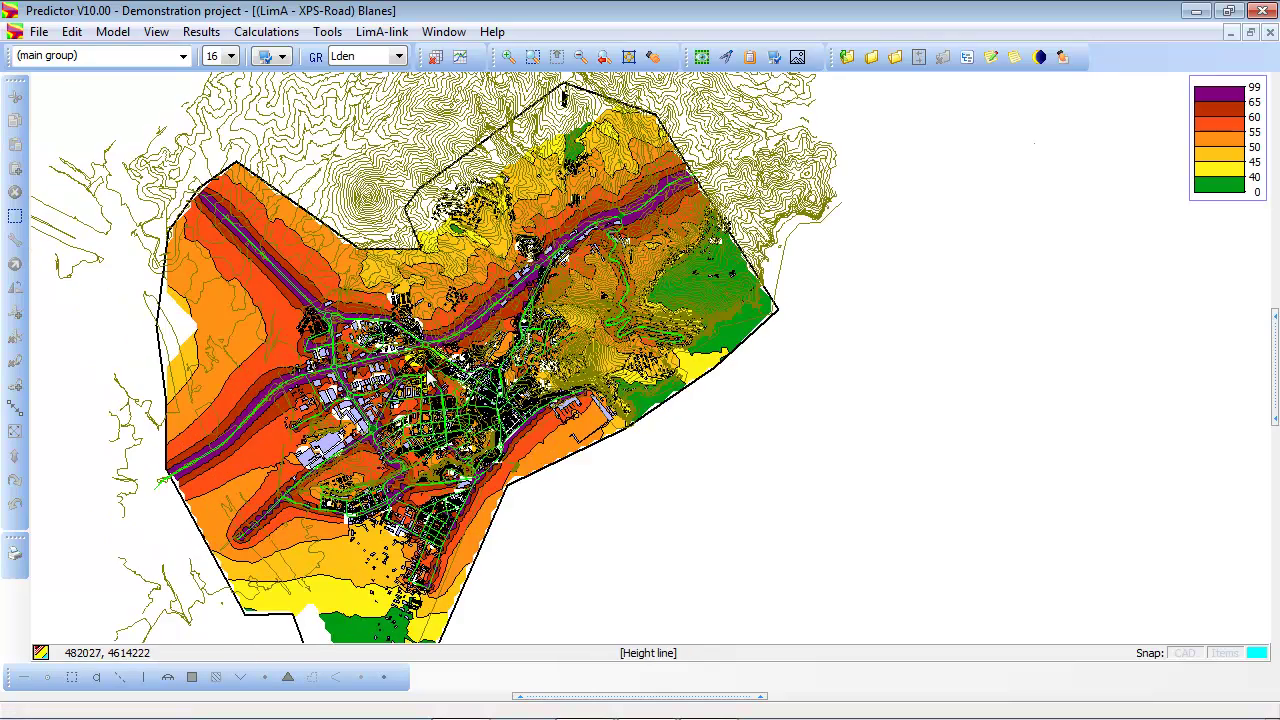
left_click(617, 508)
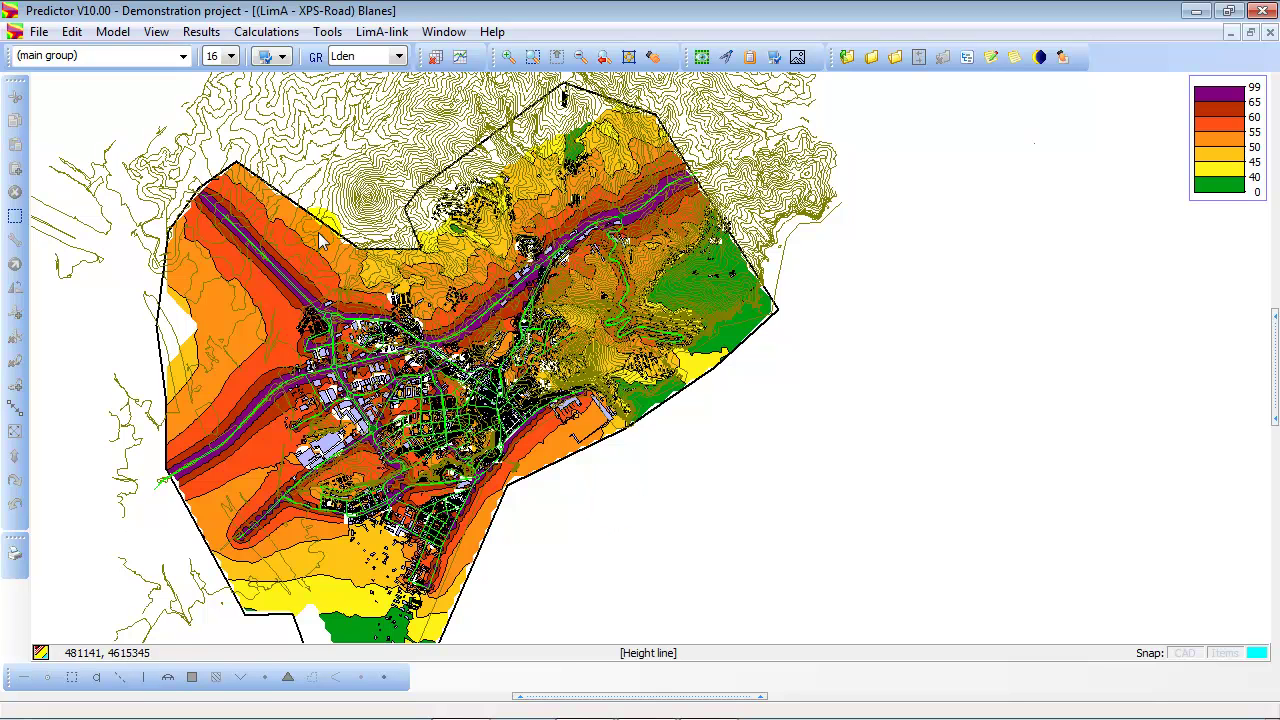
Examine the Blanes contours over the hilly terrain and buildings in the 3D view, and close it
left_click(156, 31)
left_click(182, 101)
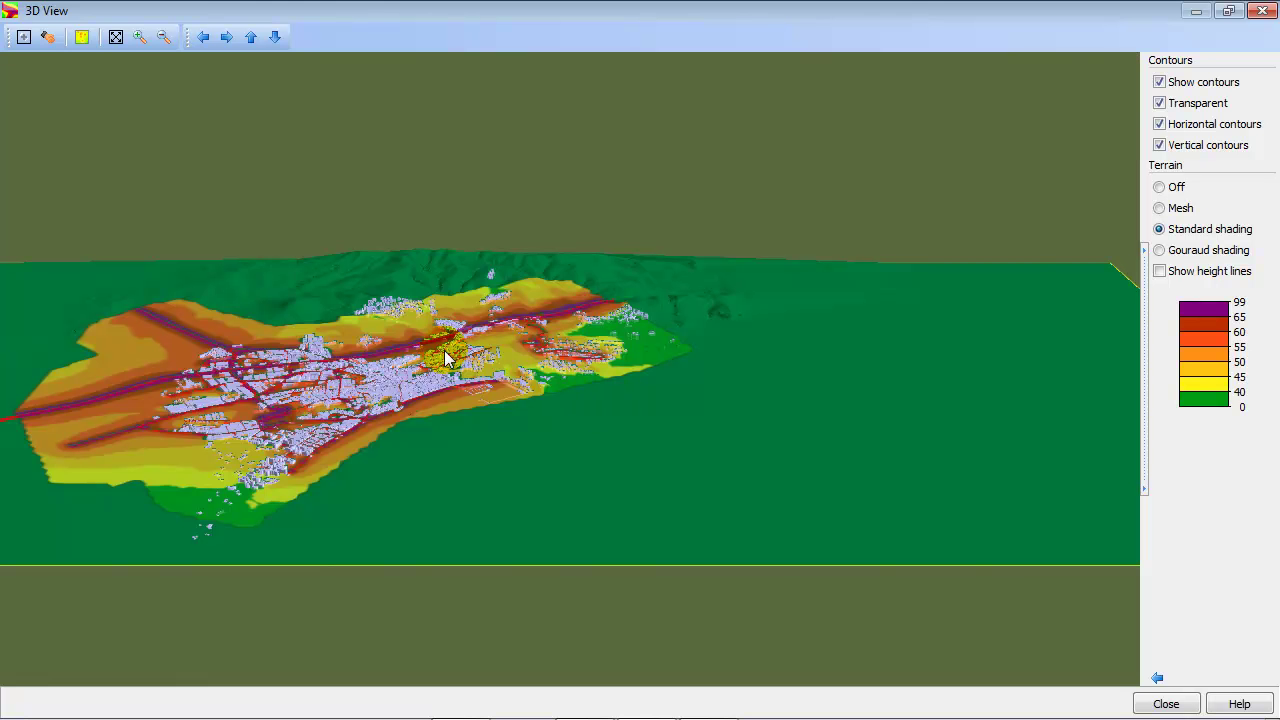
scroll(405, 340, "up", 2)
left_click_drag(405, 340, 717, 330)
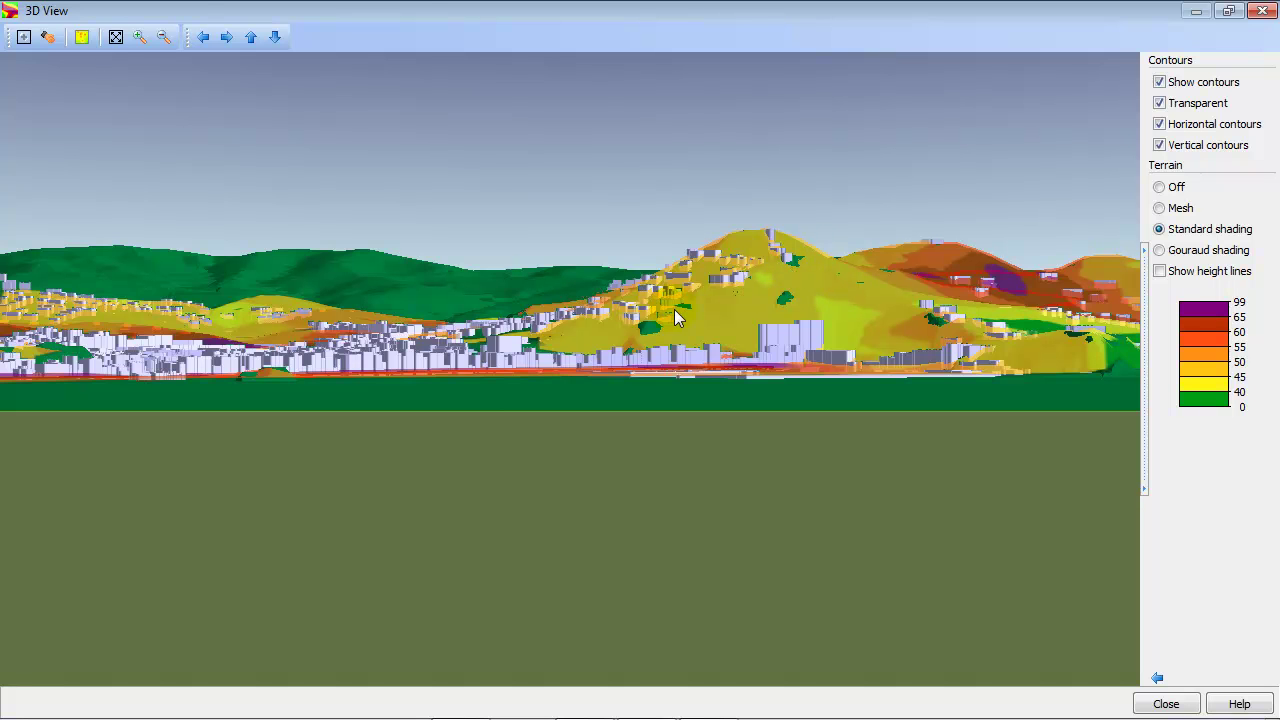
left_click_drag(674, 309, 776, 308)
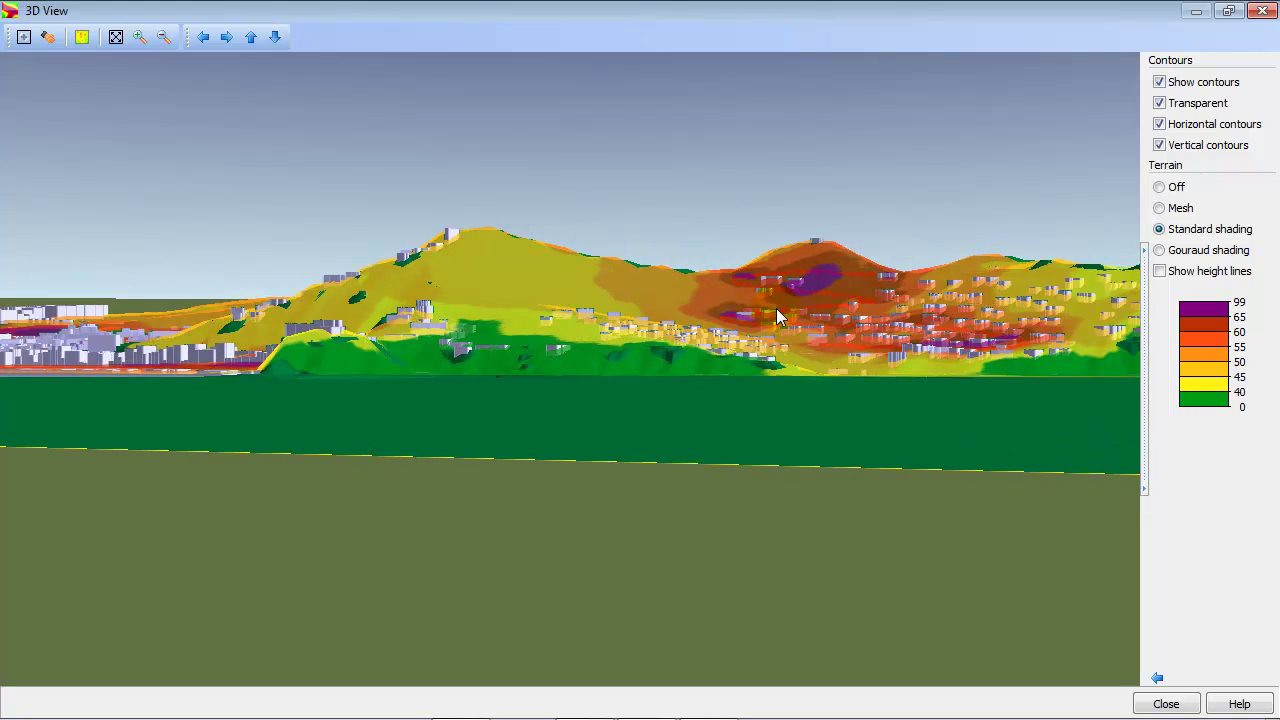
left_click(1262, 12)
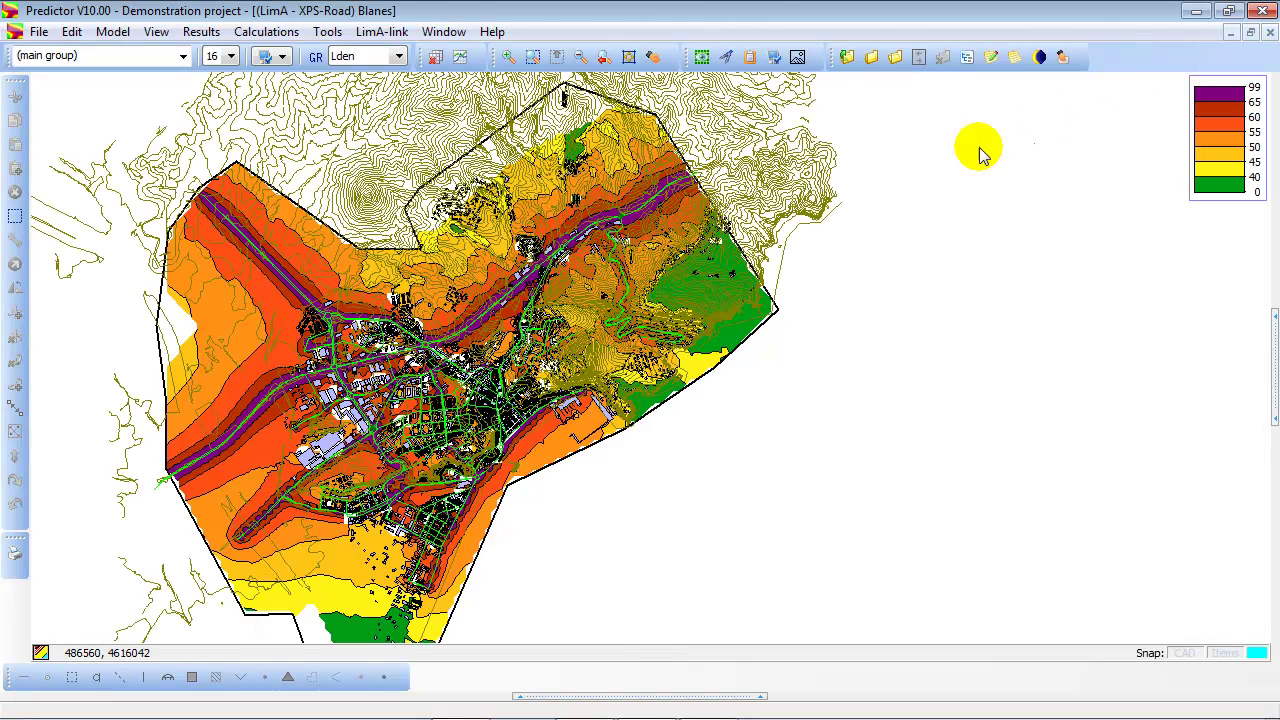
Export the Blanes model to Google Earth format over demo.KML and open it in Google Earth
left_click(38, 31)
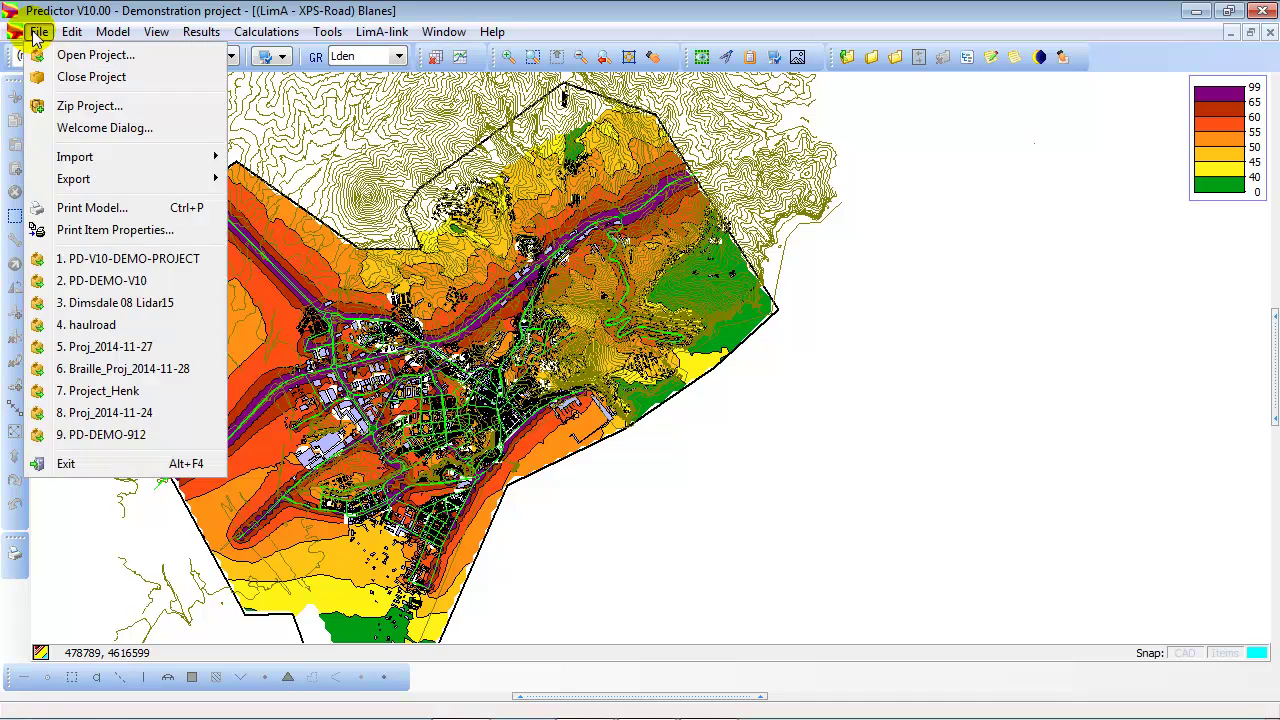
mouse_move(80, 180)
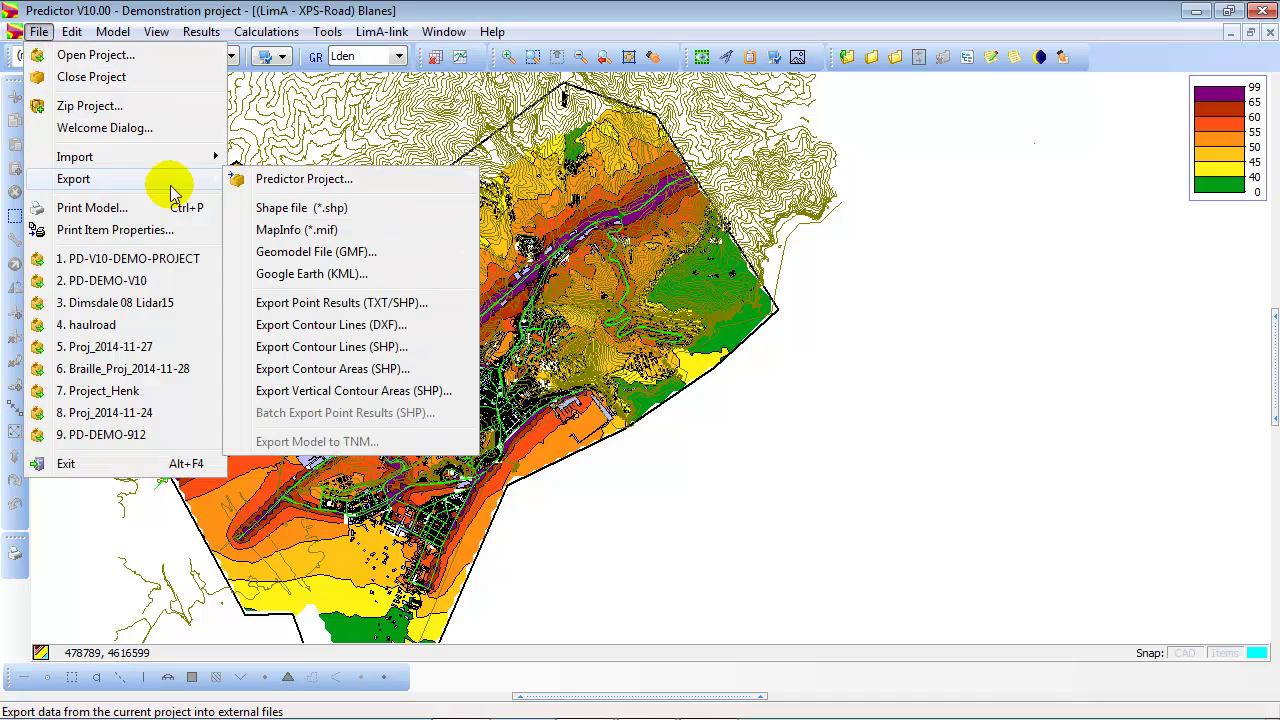
left_click(320, 274)
left_click(836, 230)
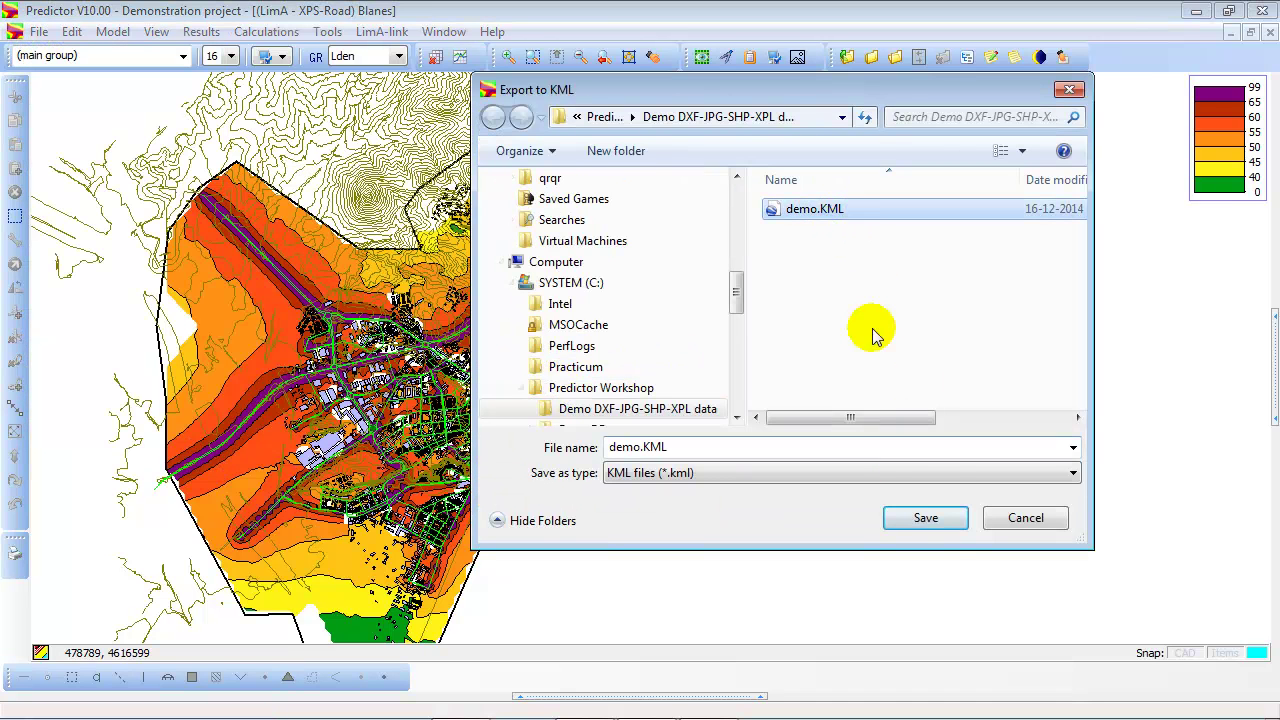
left_click(948, 519)
left_click(700, 376)
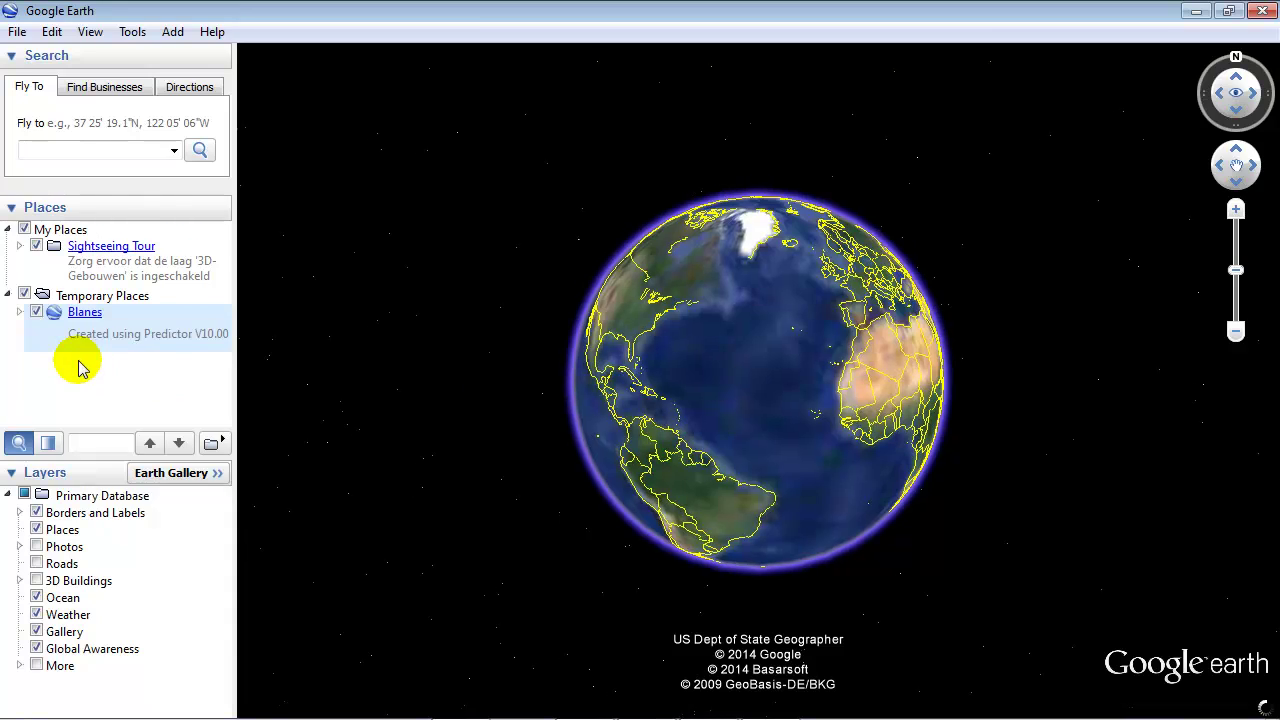
Expand the Blanes items in the places tree and hide the grids and the height lines
left_click(19, 313)
left_click(31, 362)
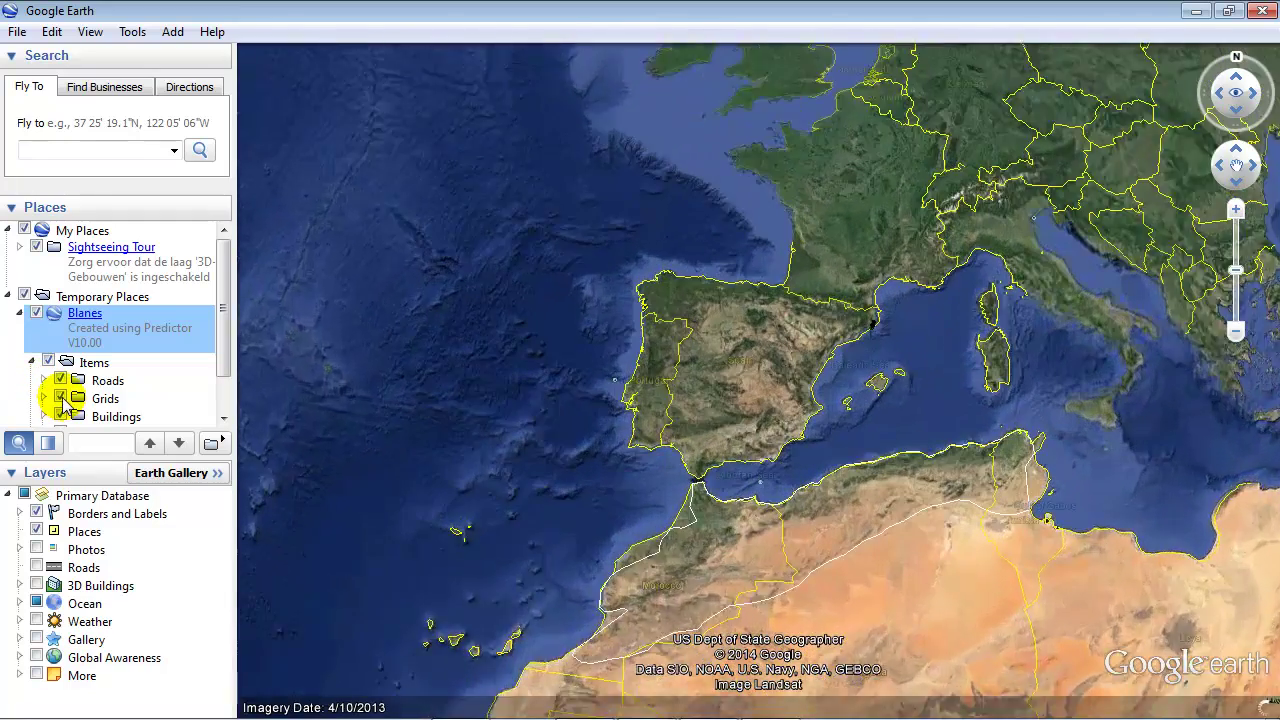
left_click(60, 398)
left_click_drag(220, 323, 225, 378)
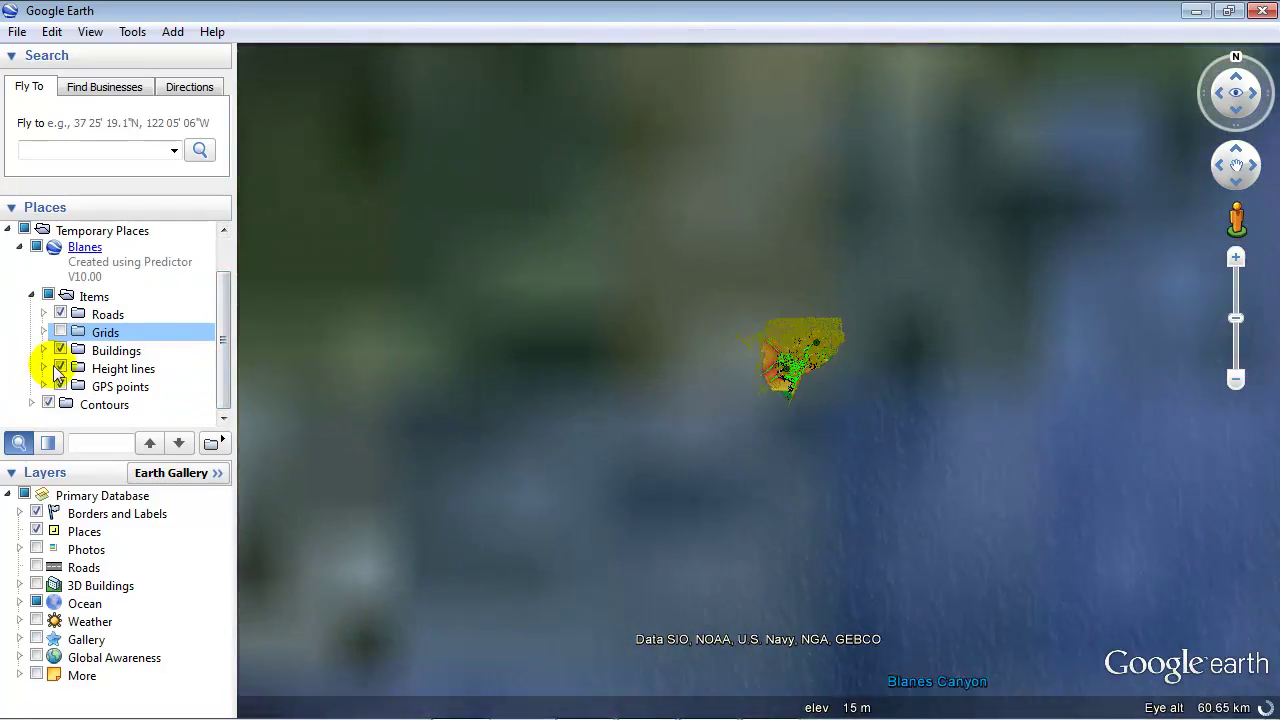
left_click(60, 368)
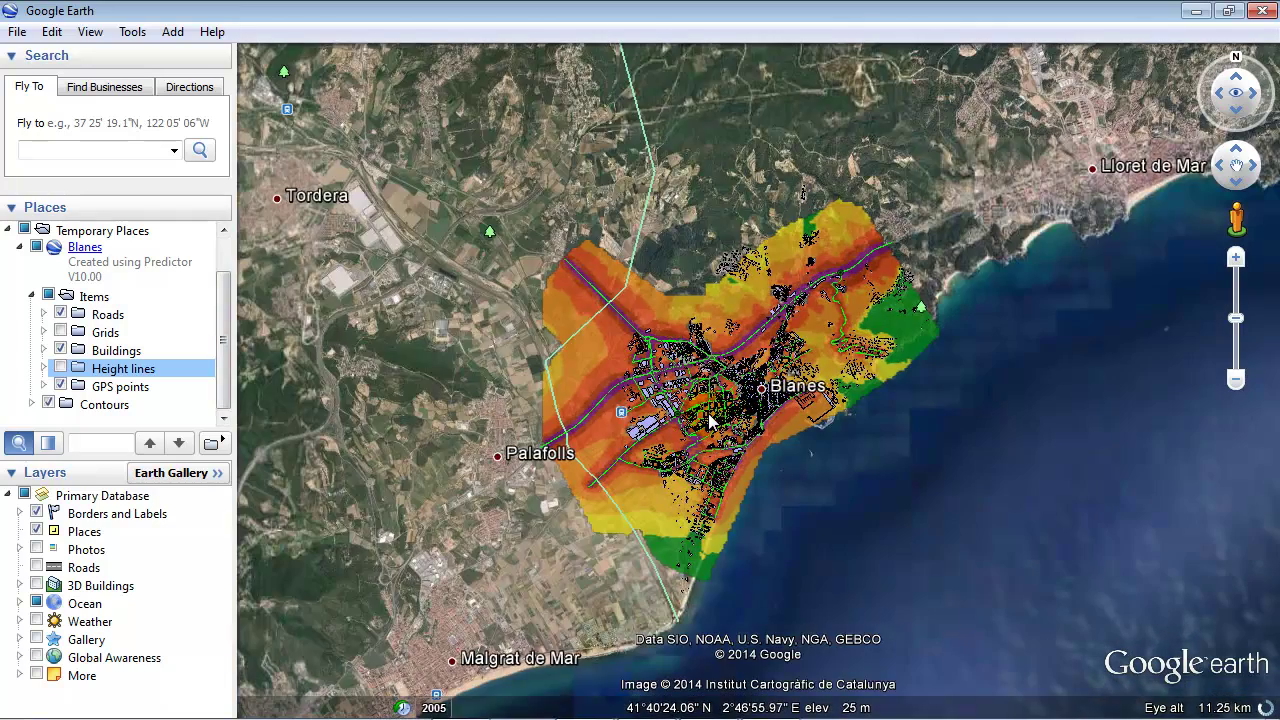
Inspect the Blanes contours, buildings and harbour in a tilted close-up, and close Google Earth, discarding the temporary places
scroll(710, 422, "up", 3)
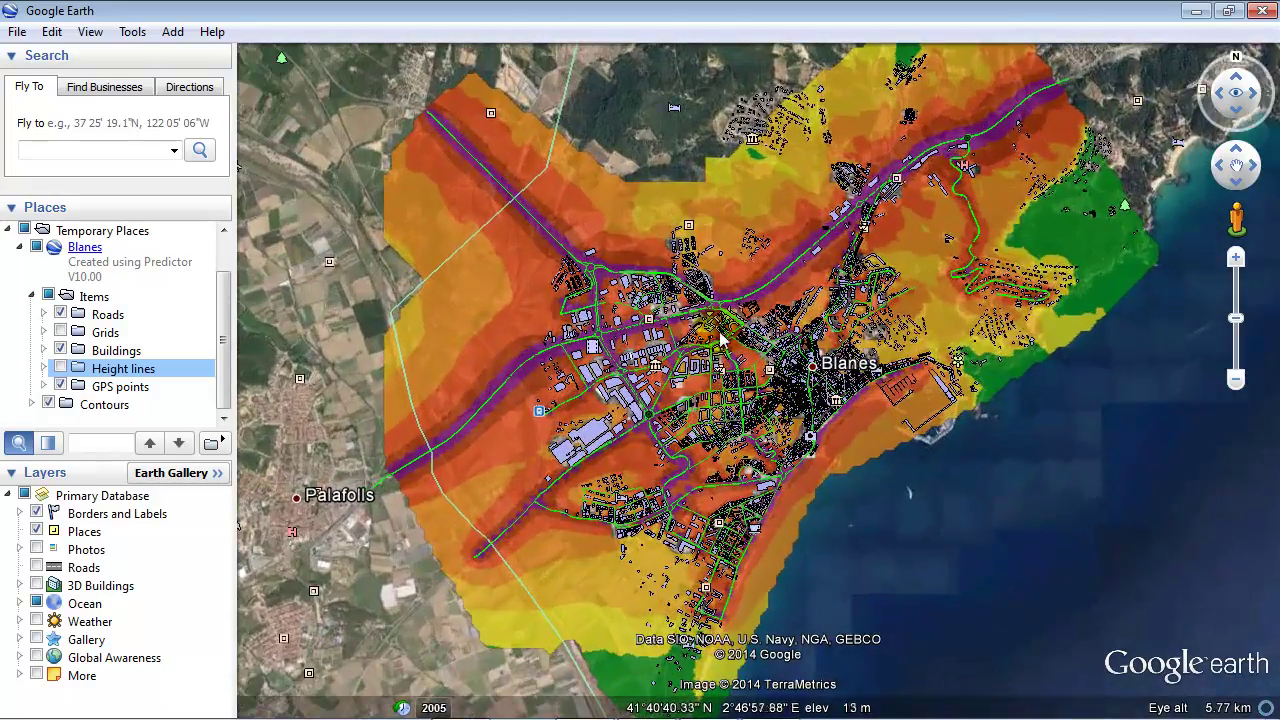
left_click_drag(724, 333, 808, 591)
scroll(865, 323, "up", 3)
left_click_drag(865, 323, 1040, 325)
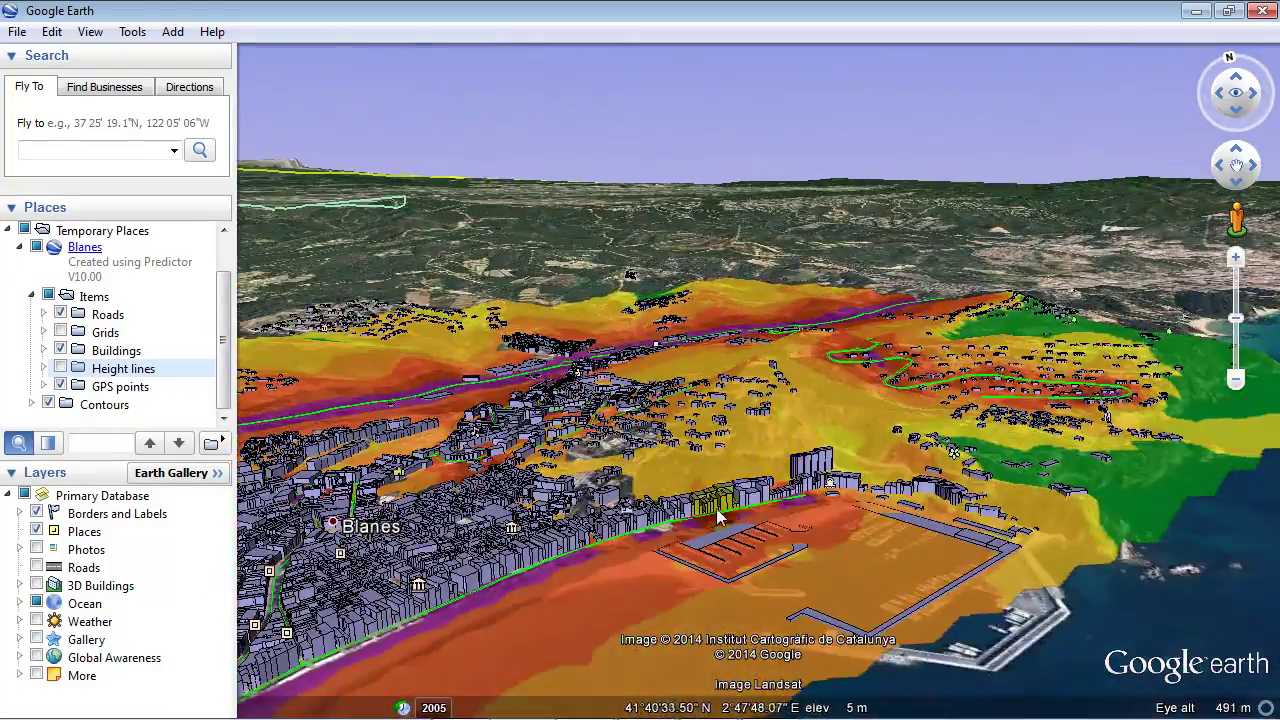
double_click(716, 500)
scroll(733, 512, "up", 2)
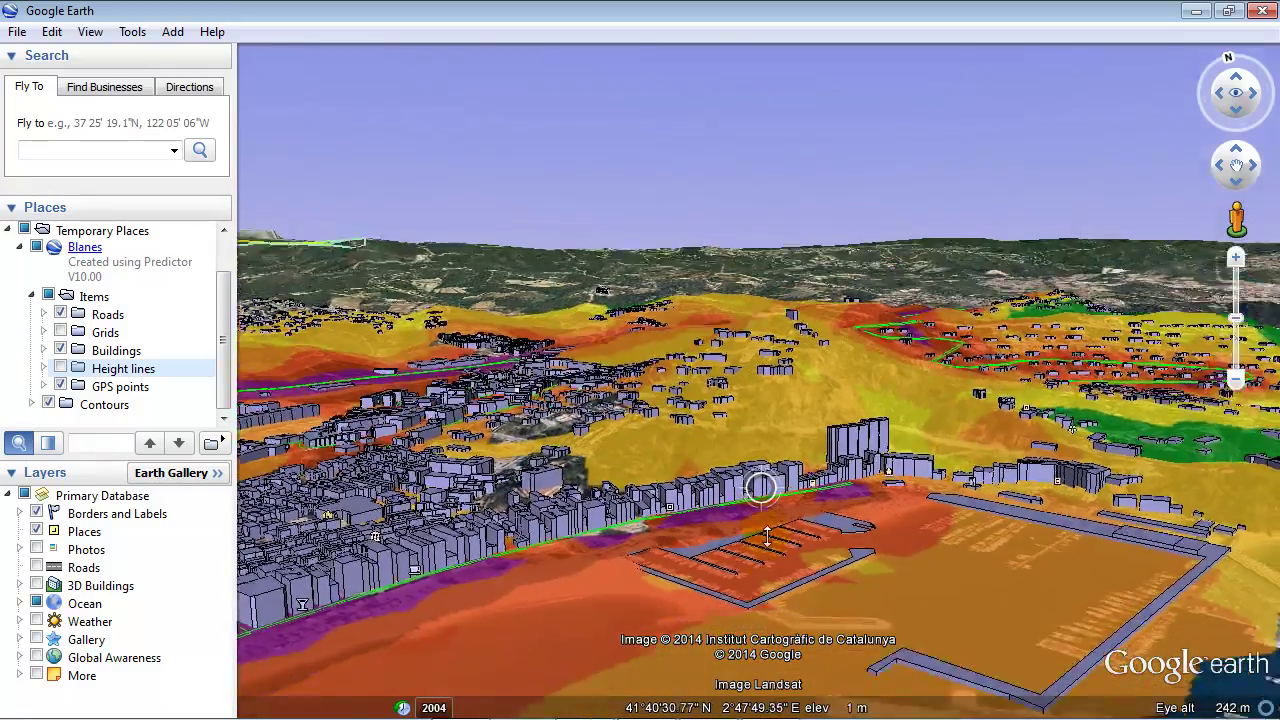
left_click_drag(766, 537, 883, 606)
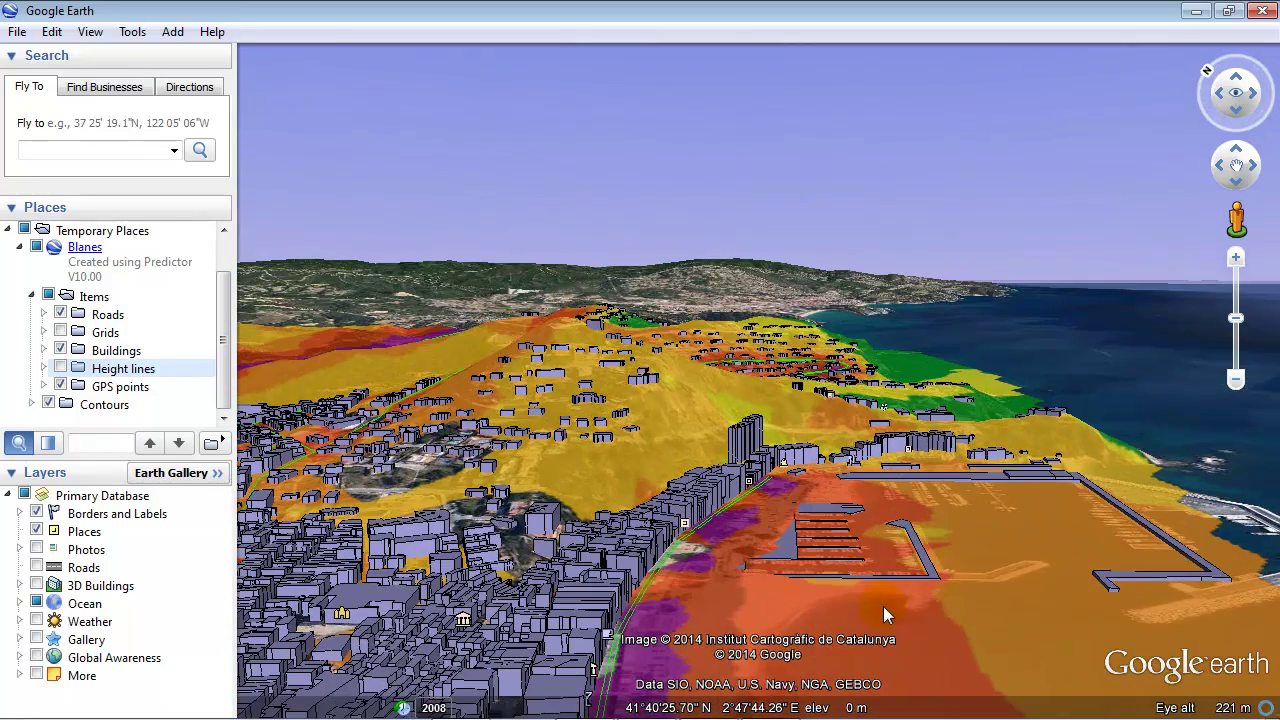
left_click(1264, 12)
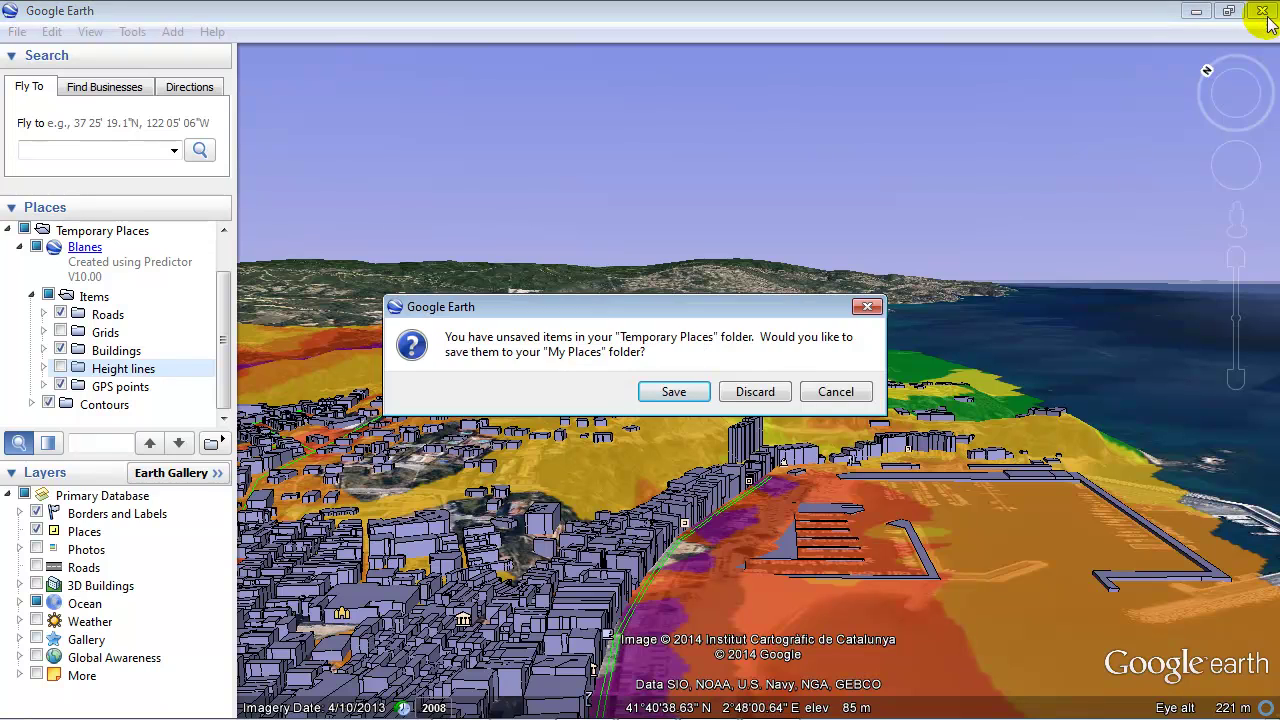
left_click(756, 391)
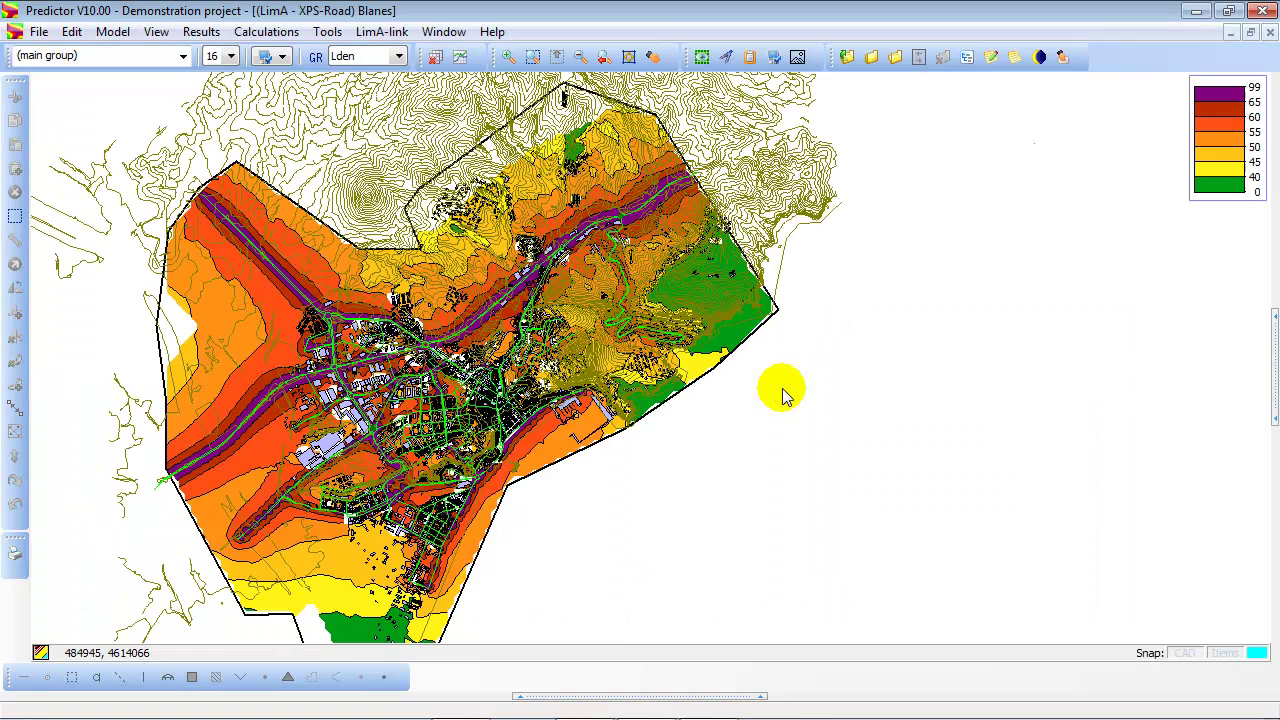
Create a model named Arnhem under City noise map with calculation method LimA - CRTN, and open it
left_click(845, 58)
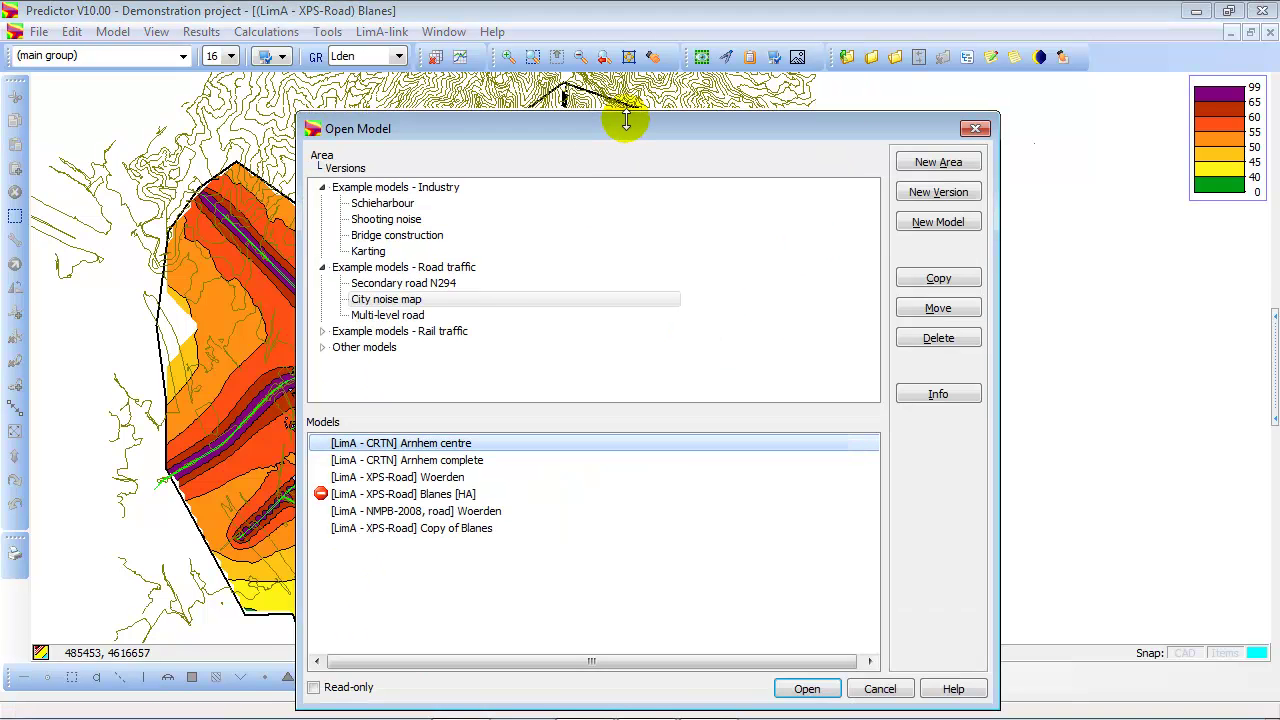
left_click_drag(630, 125, 642, 97)
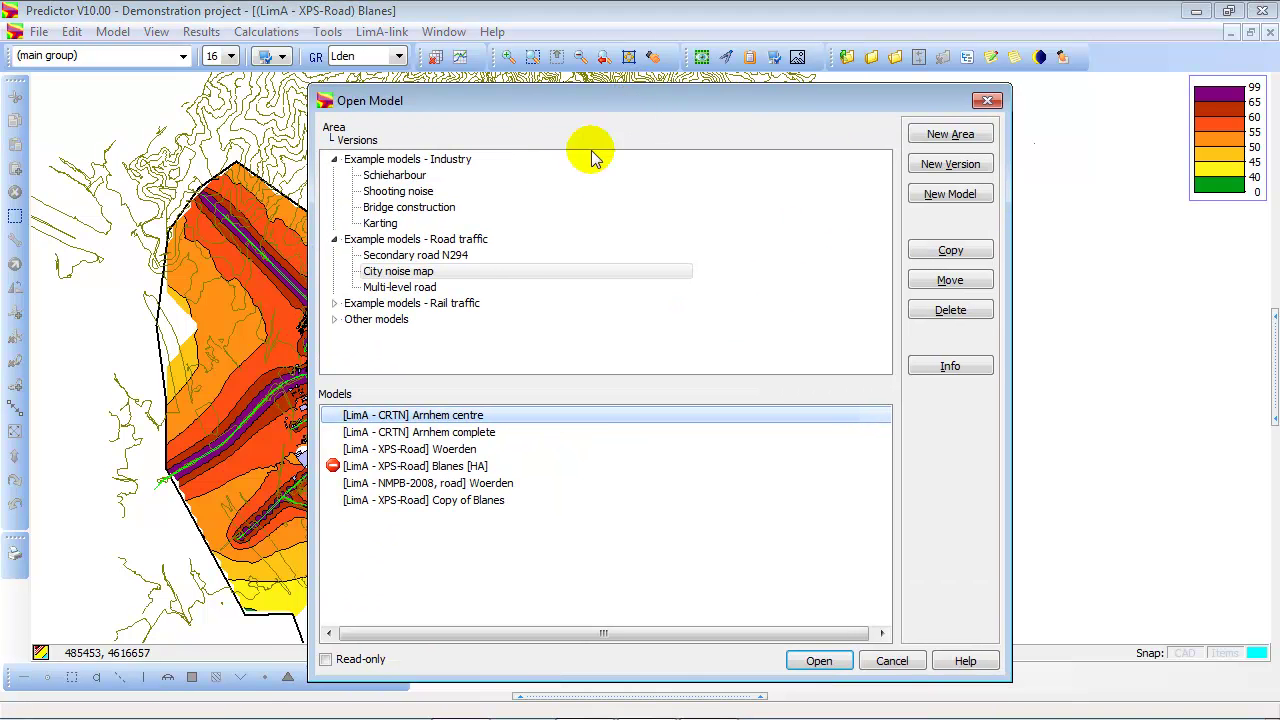
left_click(950, 194)
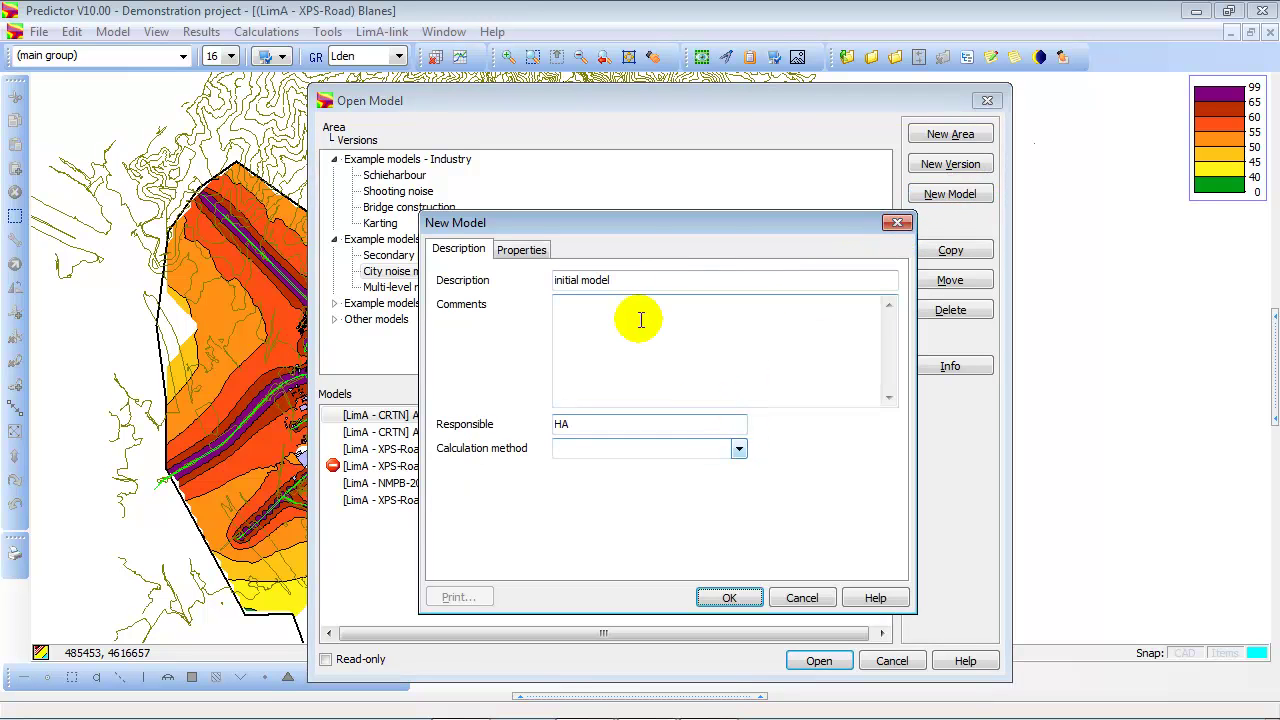
left_click_drag(615, 283, 500, 315)
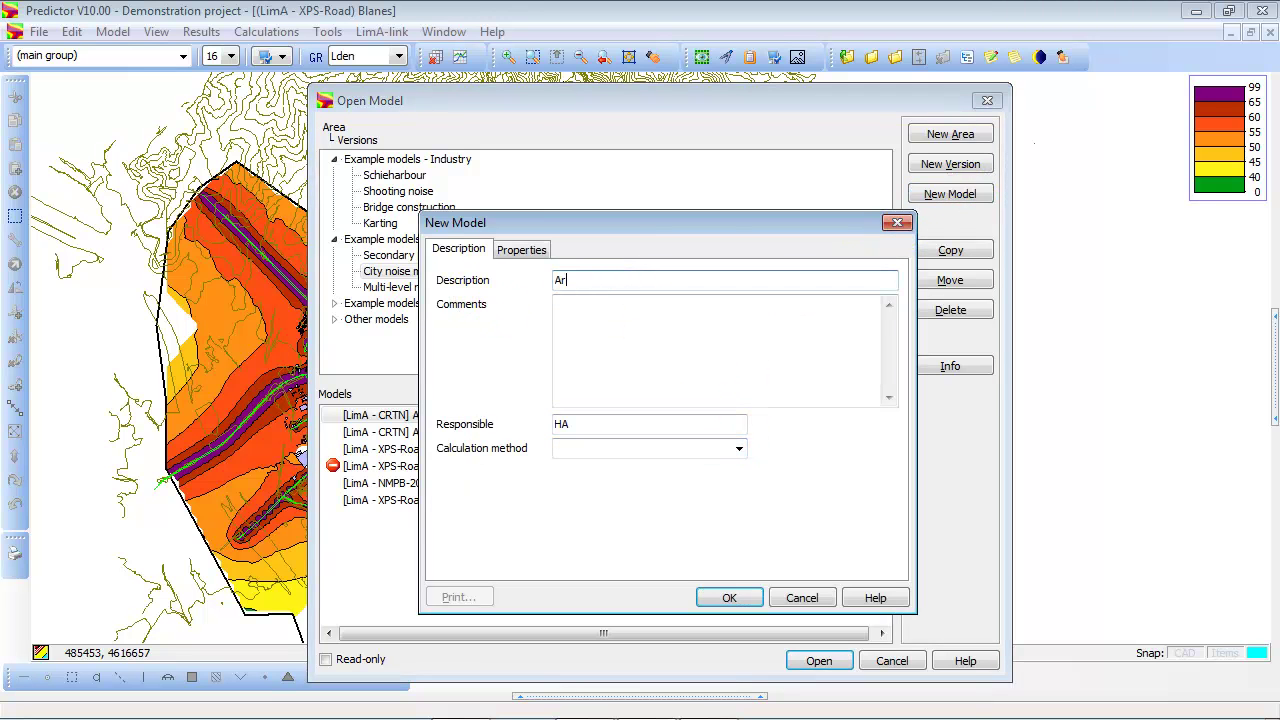
type("Arnhem")
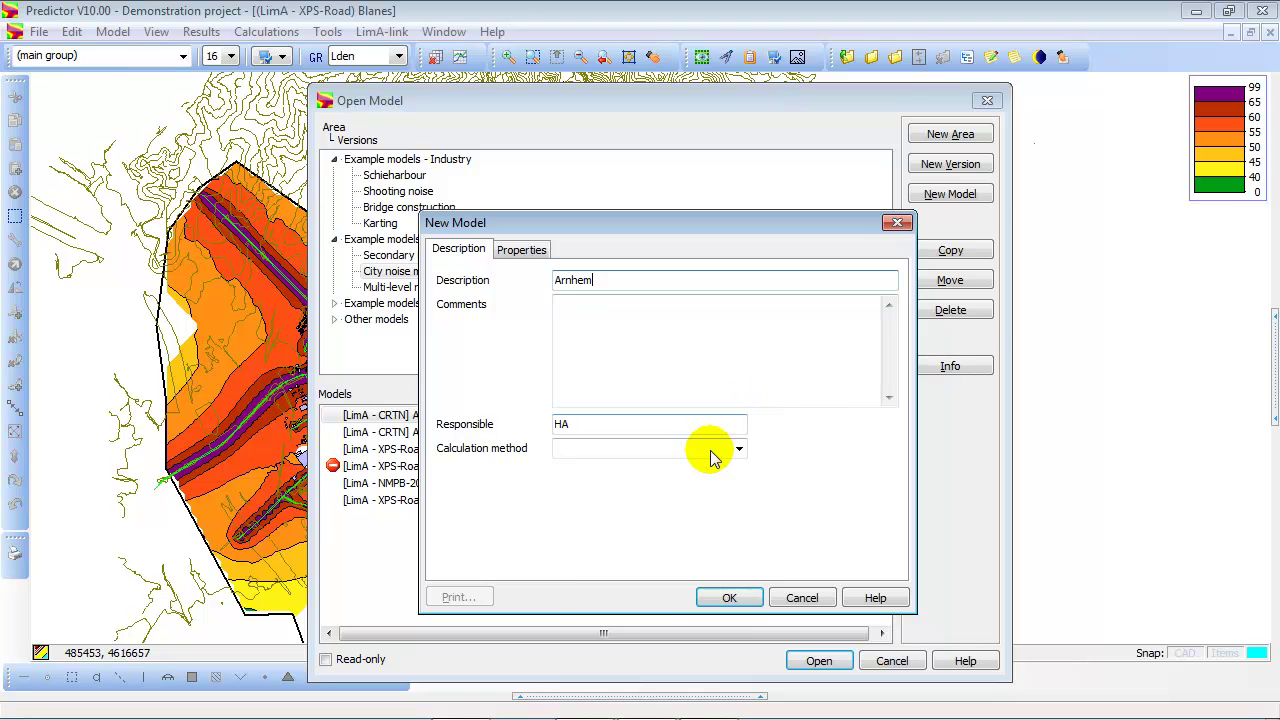
left_click(739, 448)
left_click(630, 572)
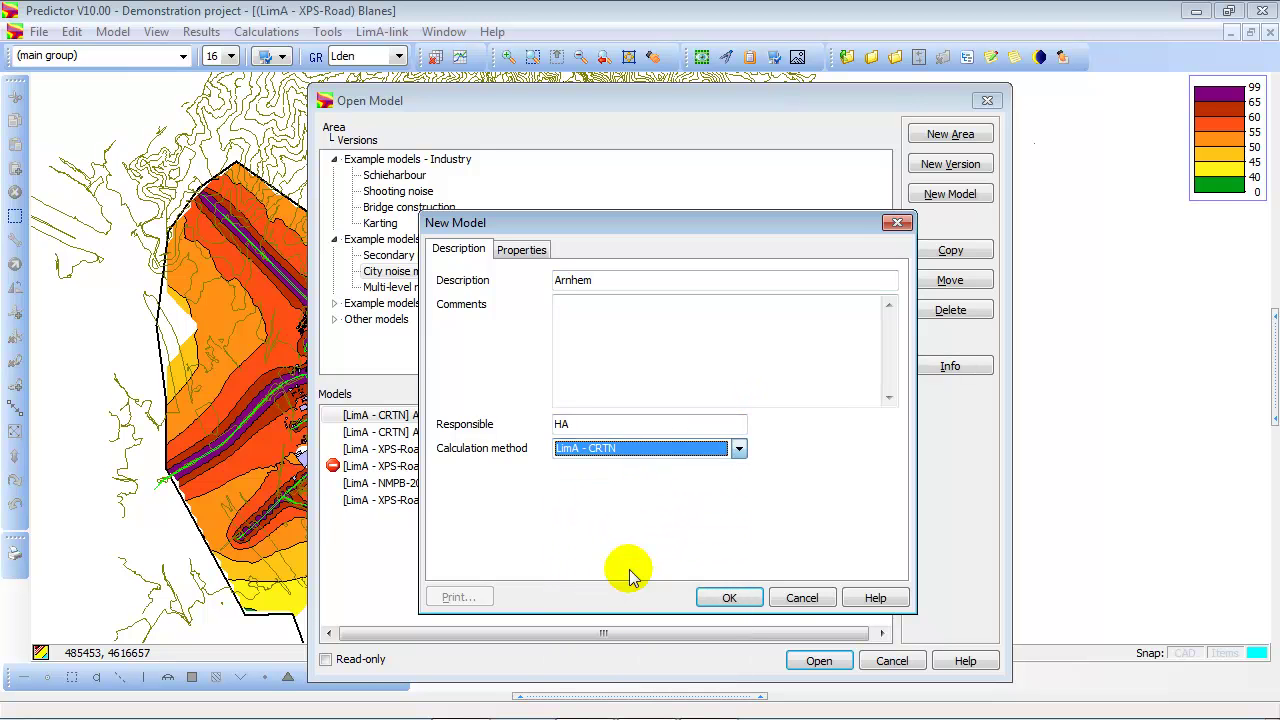
left_click(733, 603)
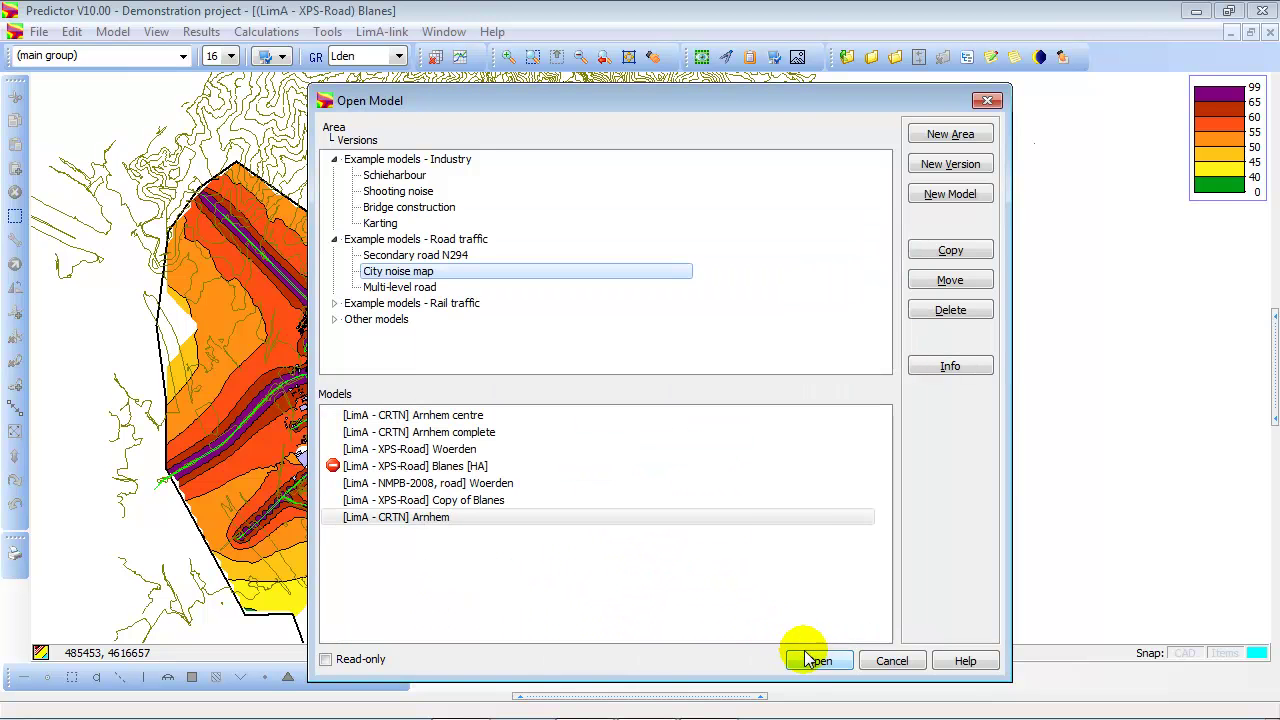
left_click(818, 660)
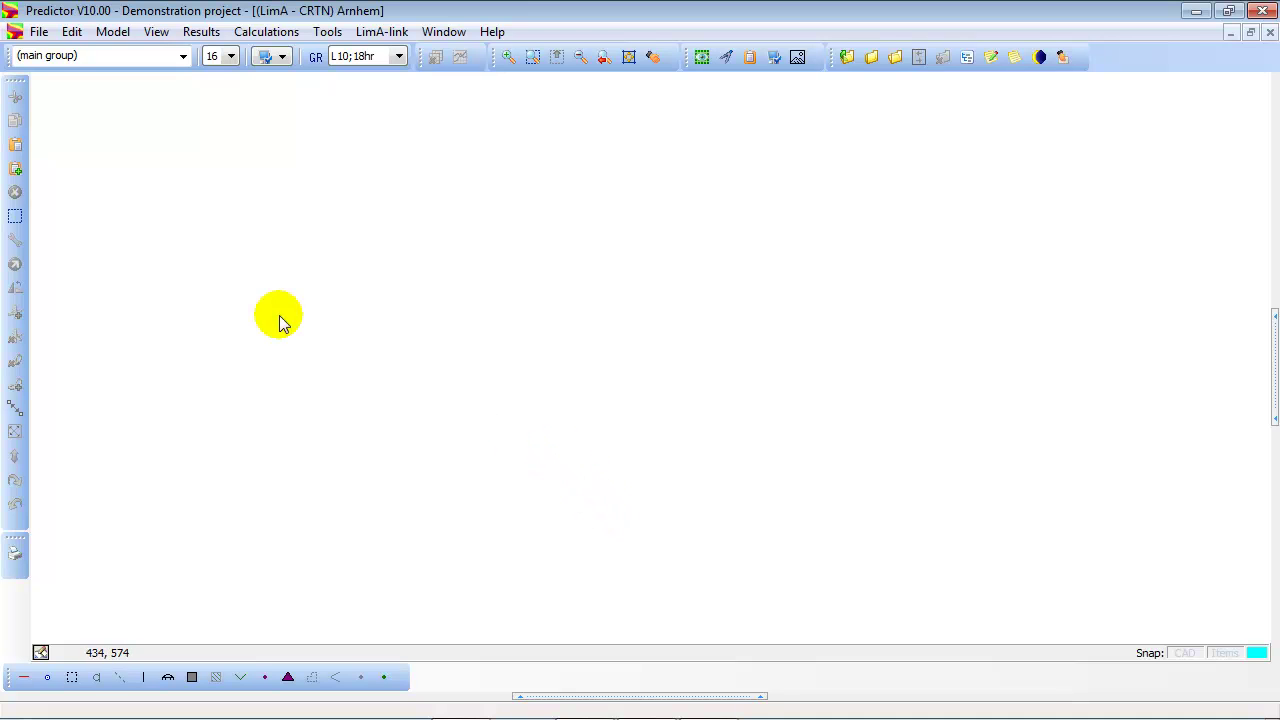
Import the shape file Arnhem-buildings.shp into the model as item type Buildings
left_click(39, 32)
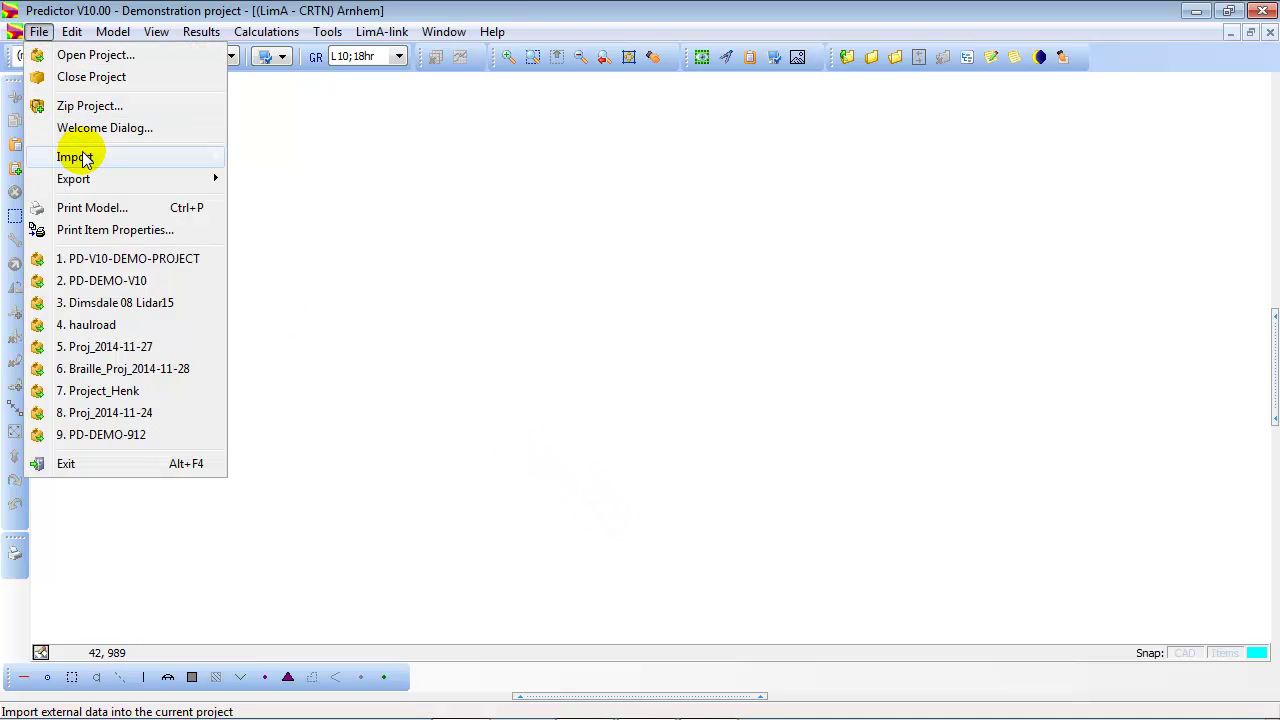
mouse_move(85, 160)
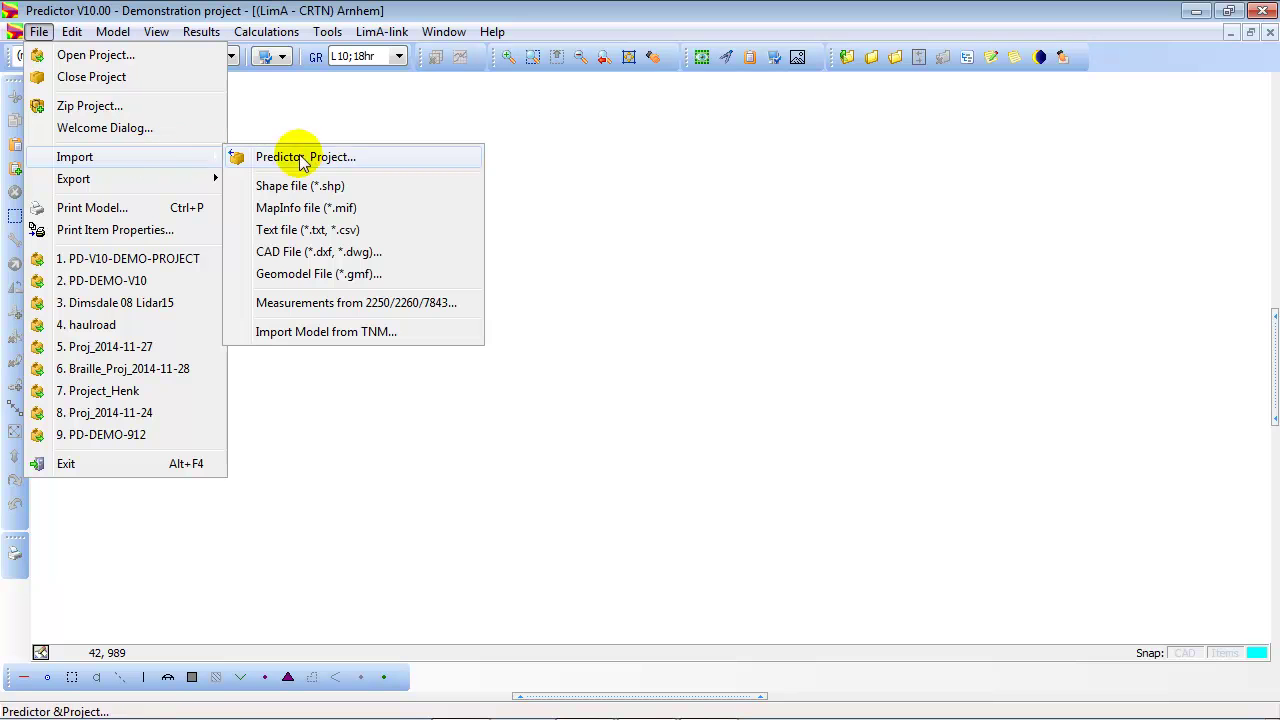
left_click(340, 190)
left_click(843, 212)
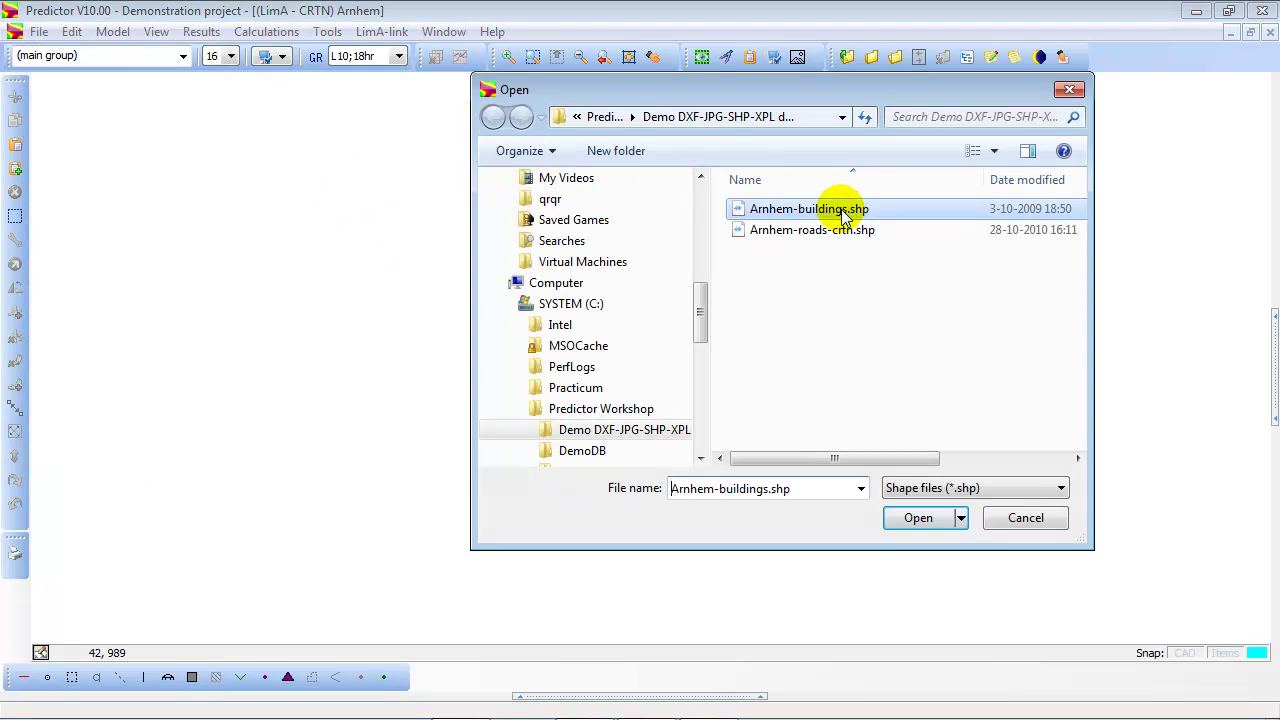
left_click(918, 520)
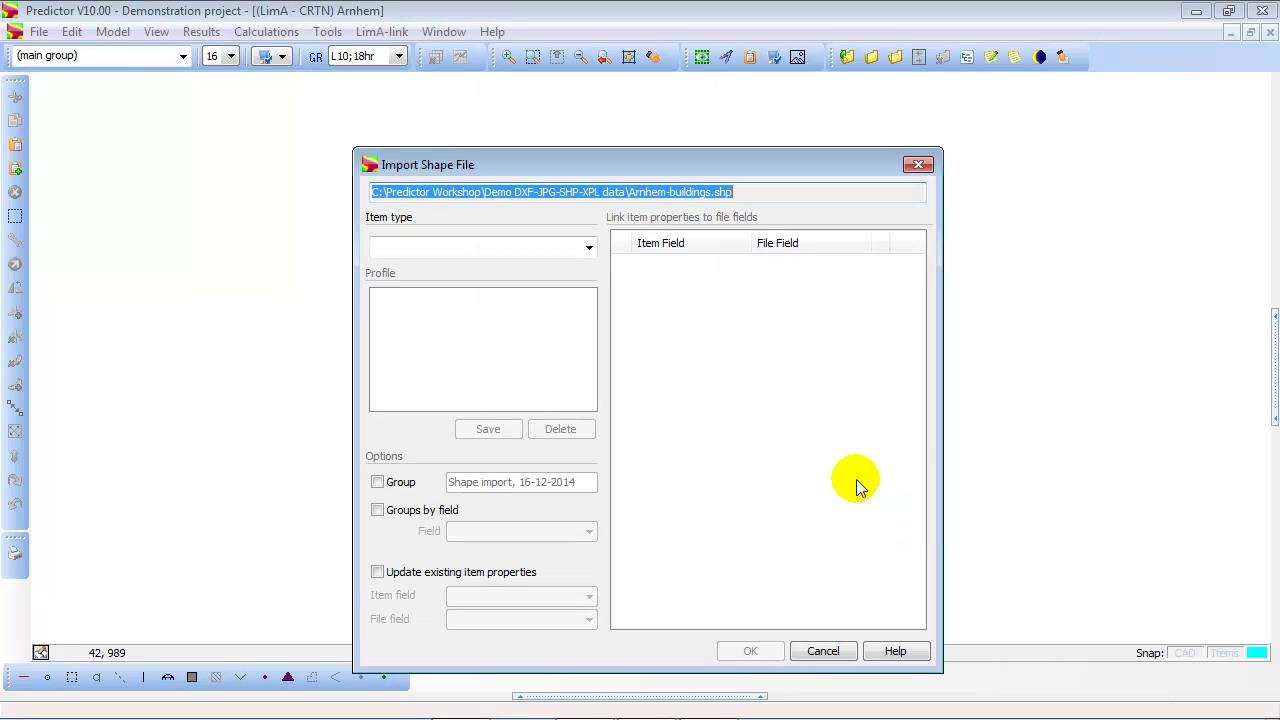
left_click(586, 249)
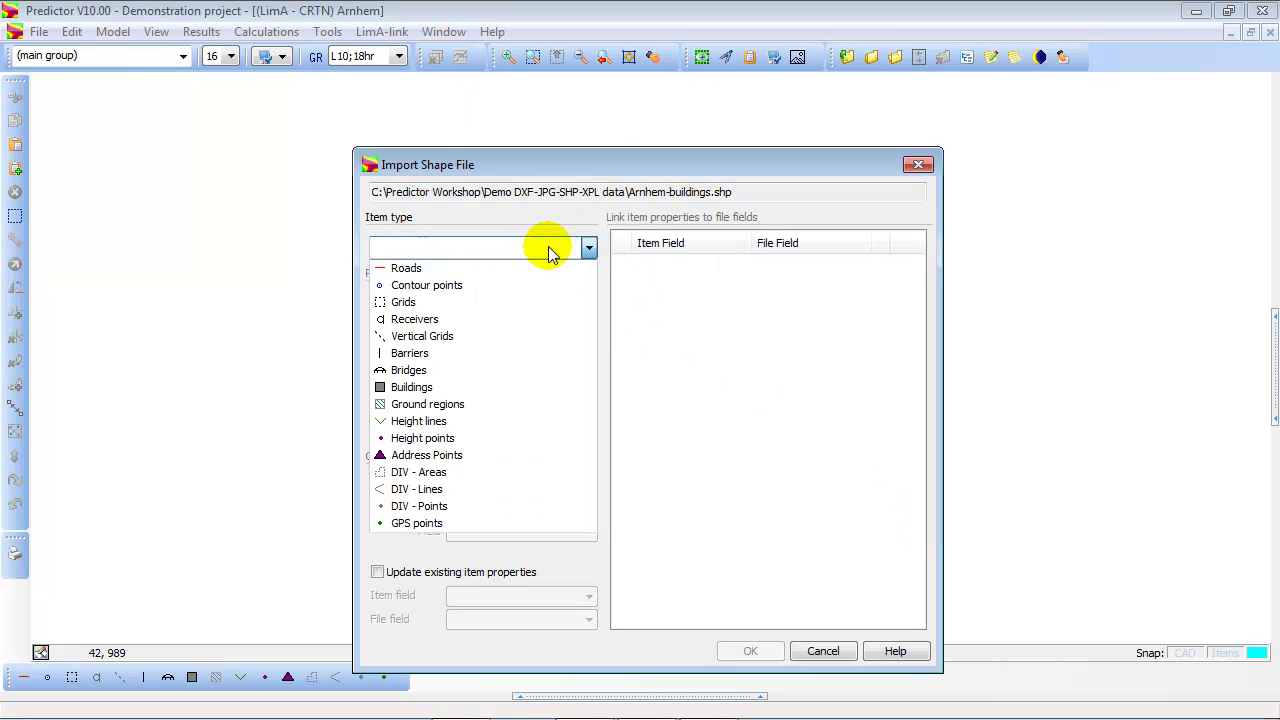
left_click(474, 387)
left_click(750, 652)
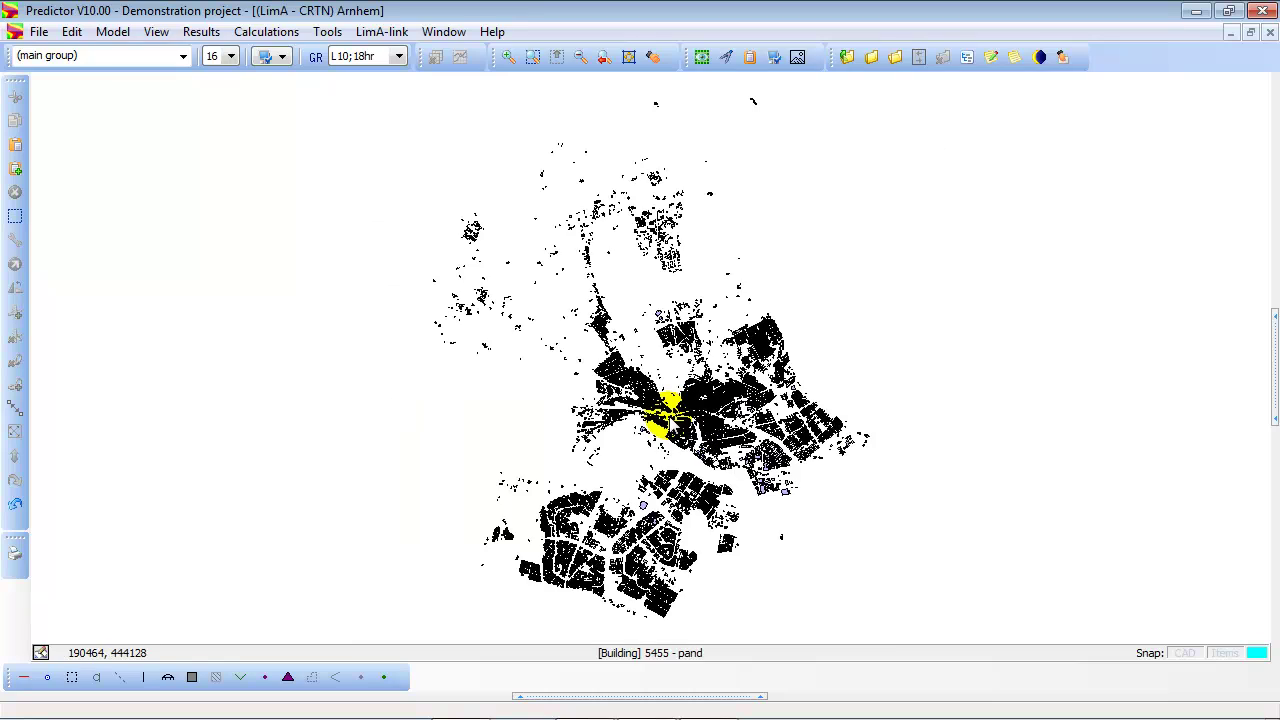
Check the height of a building in central Arnhem in its coordinate properties, and close them without changes
scroll(700, 422, "up", 5)
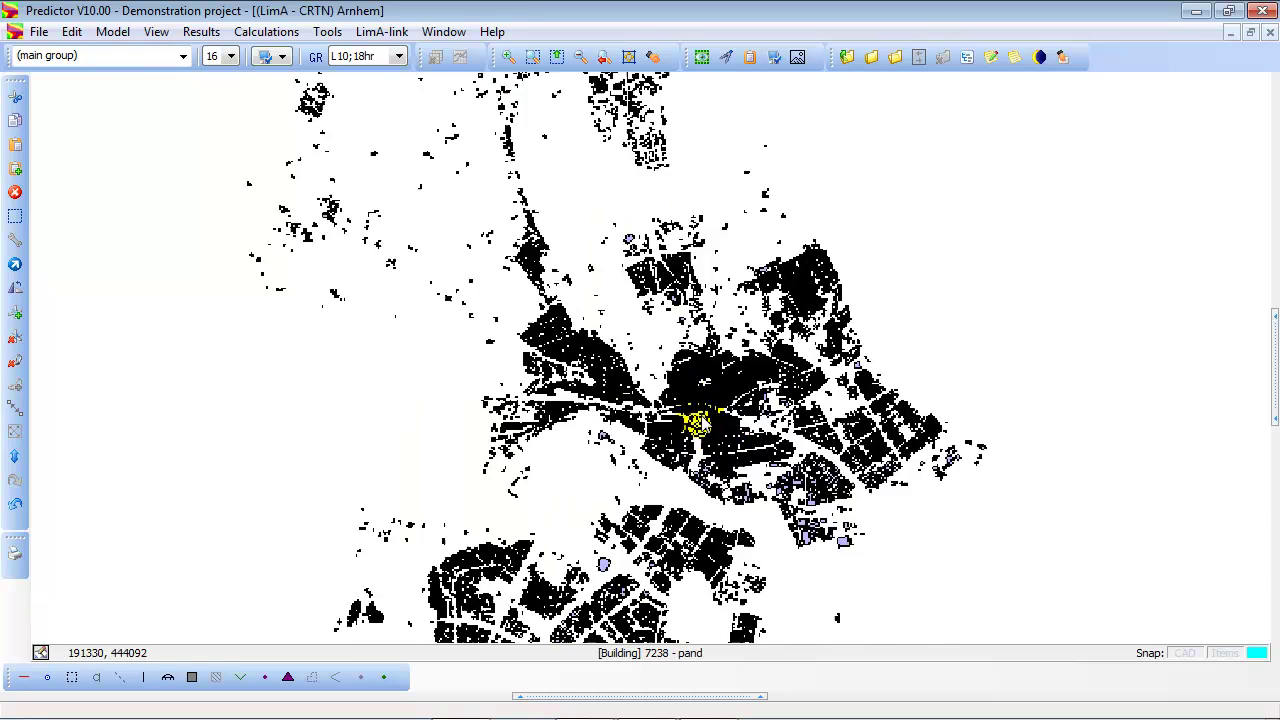
scroll(707, 414, "up", 3)
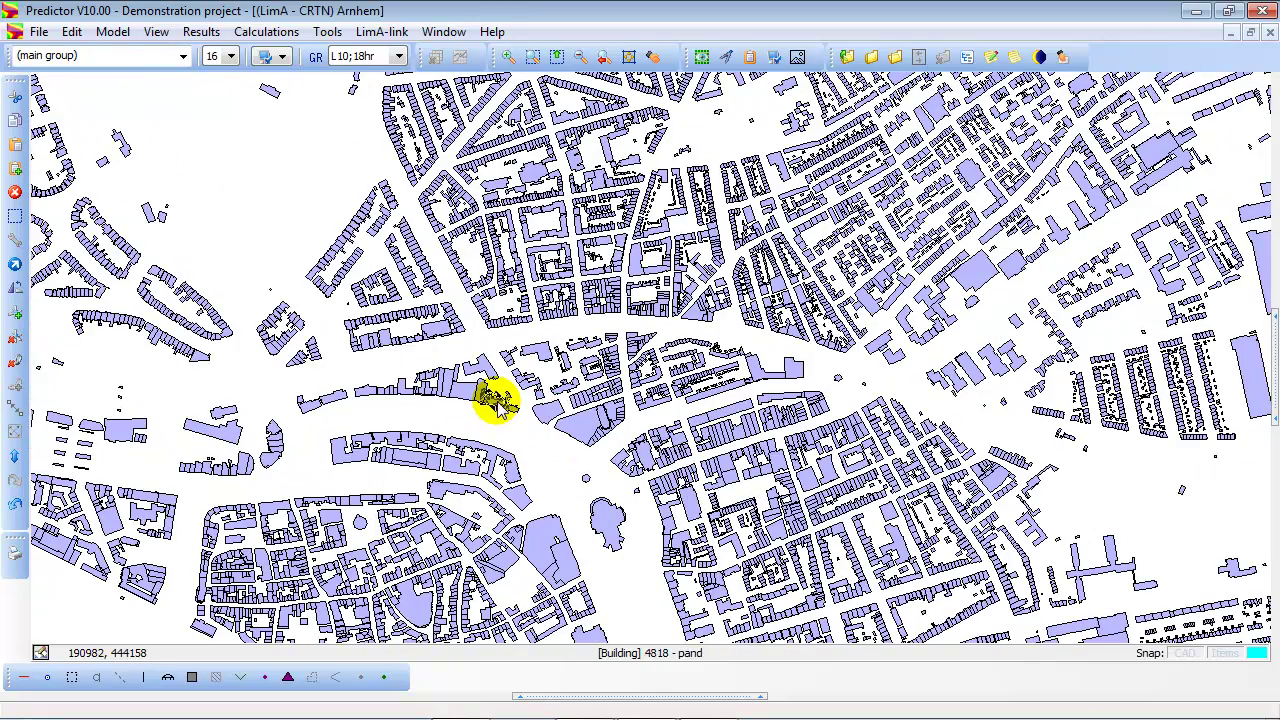
double_click(540, 420)
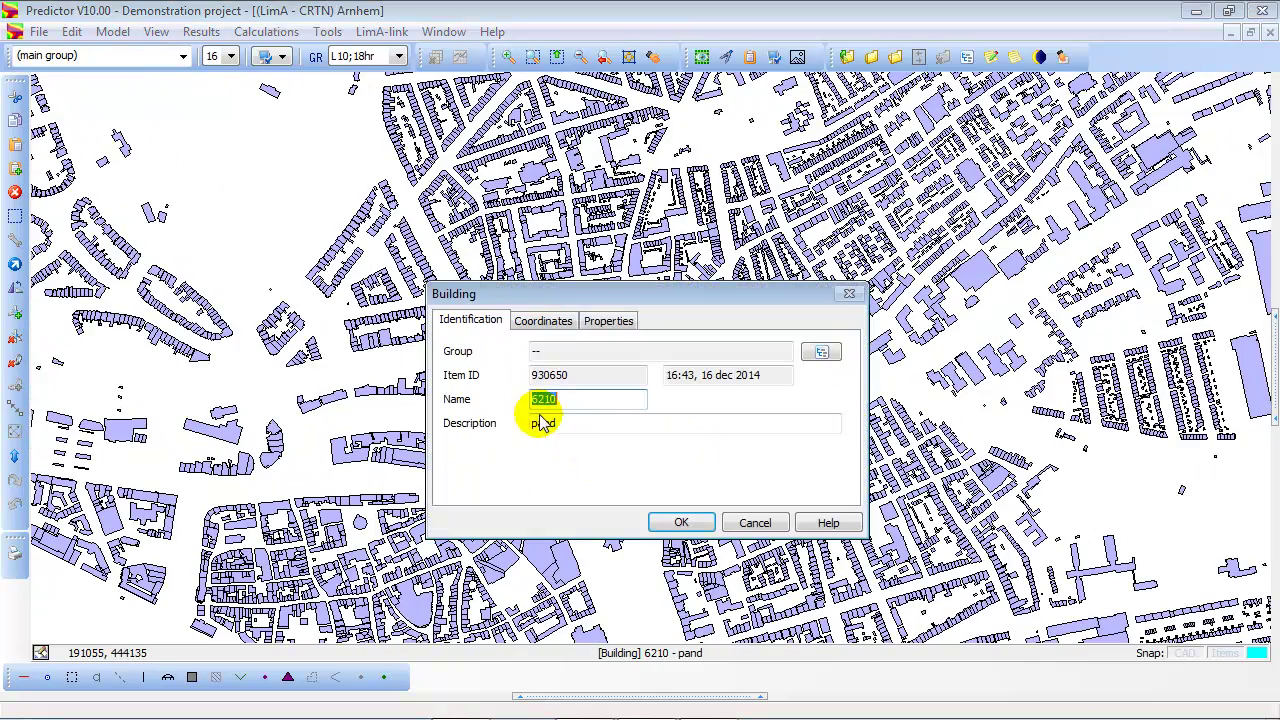
left_click(545, 321)
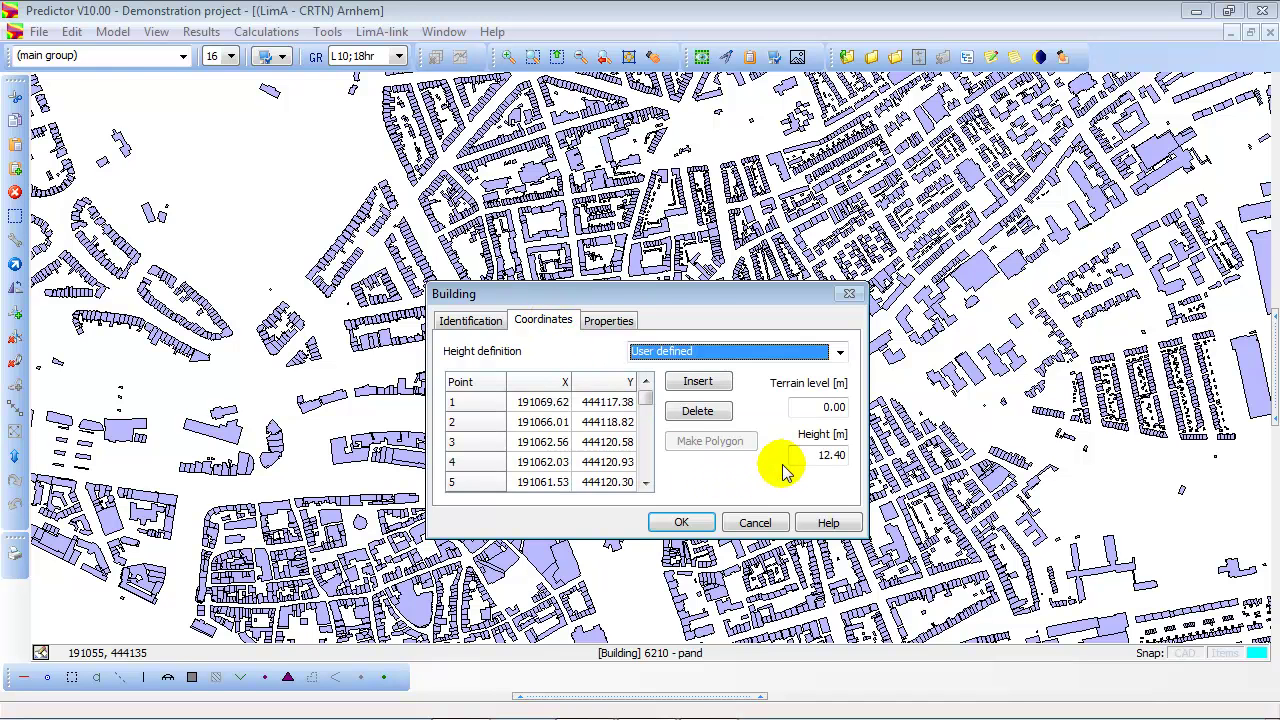
double_click(828, 456)
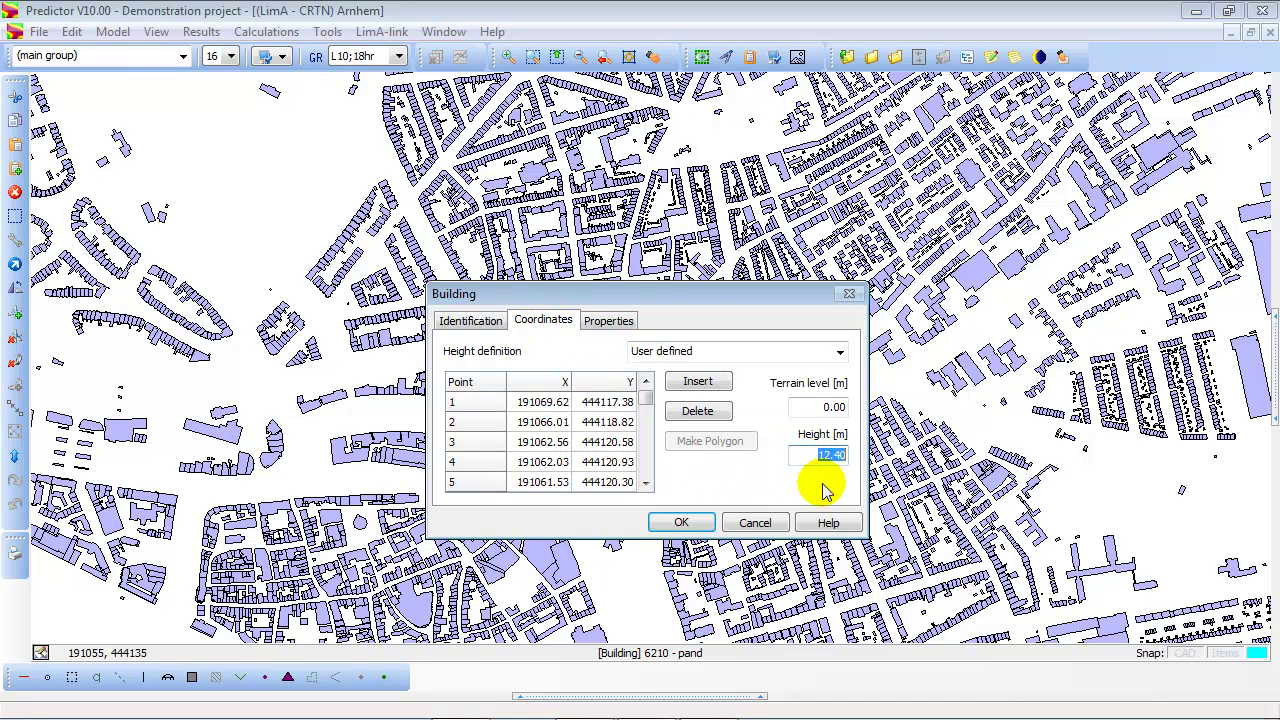
left_click(764, 522)
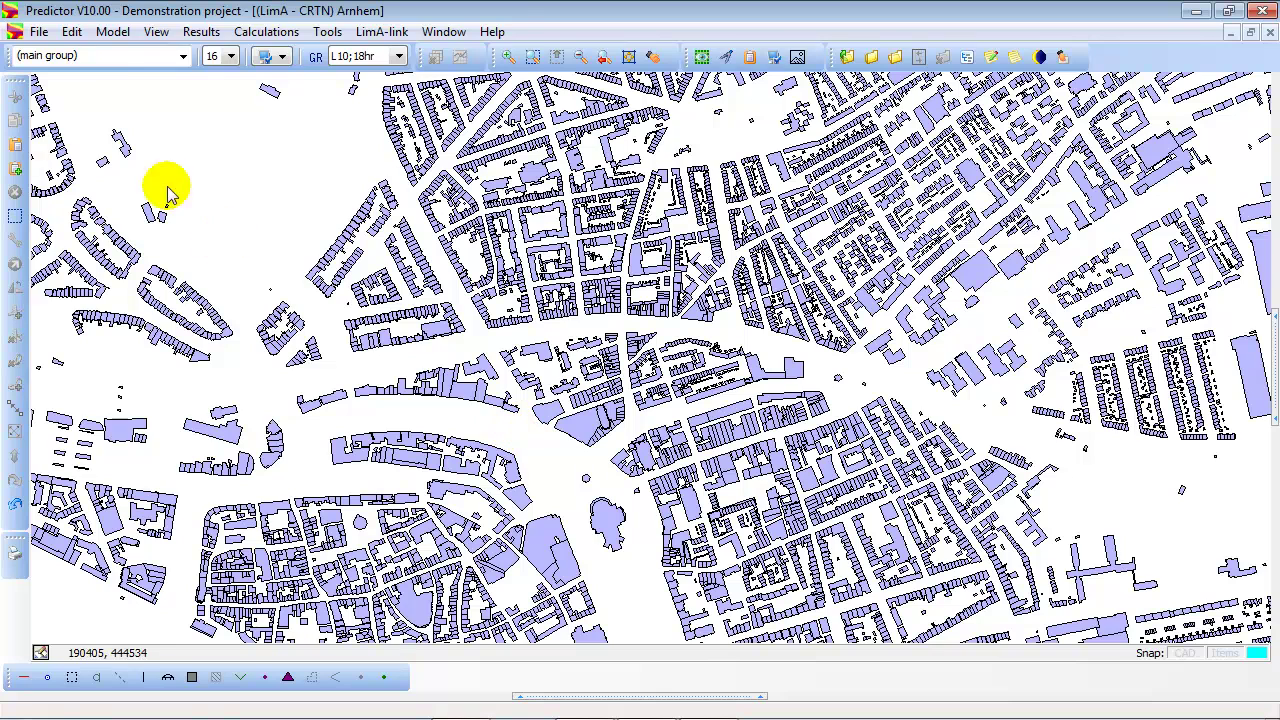
Import the shape file Arnhem-roads-crtn.shp into the model as item type Roads with its matching file fields
left_click(38, 31)
mouse_move(157, 163)
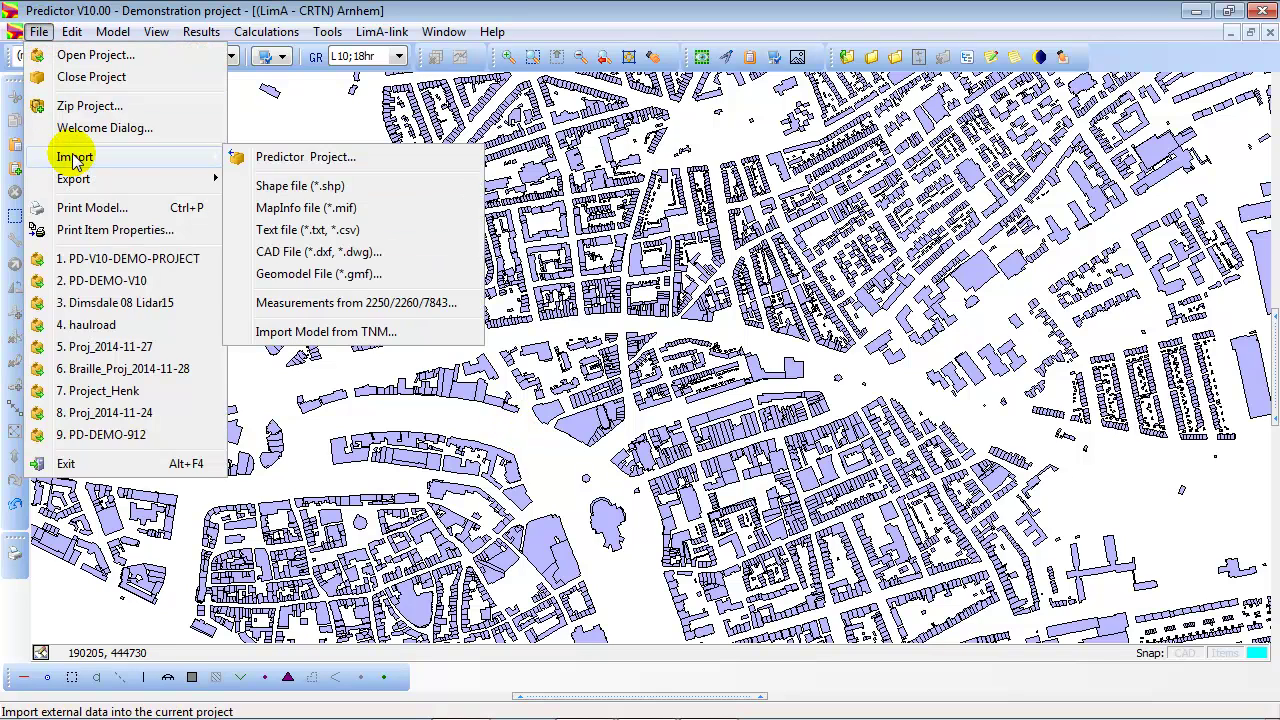
left_click(322, 189)
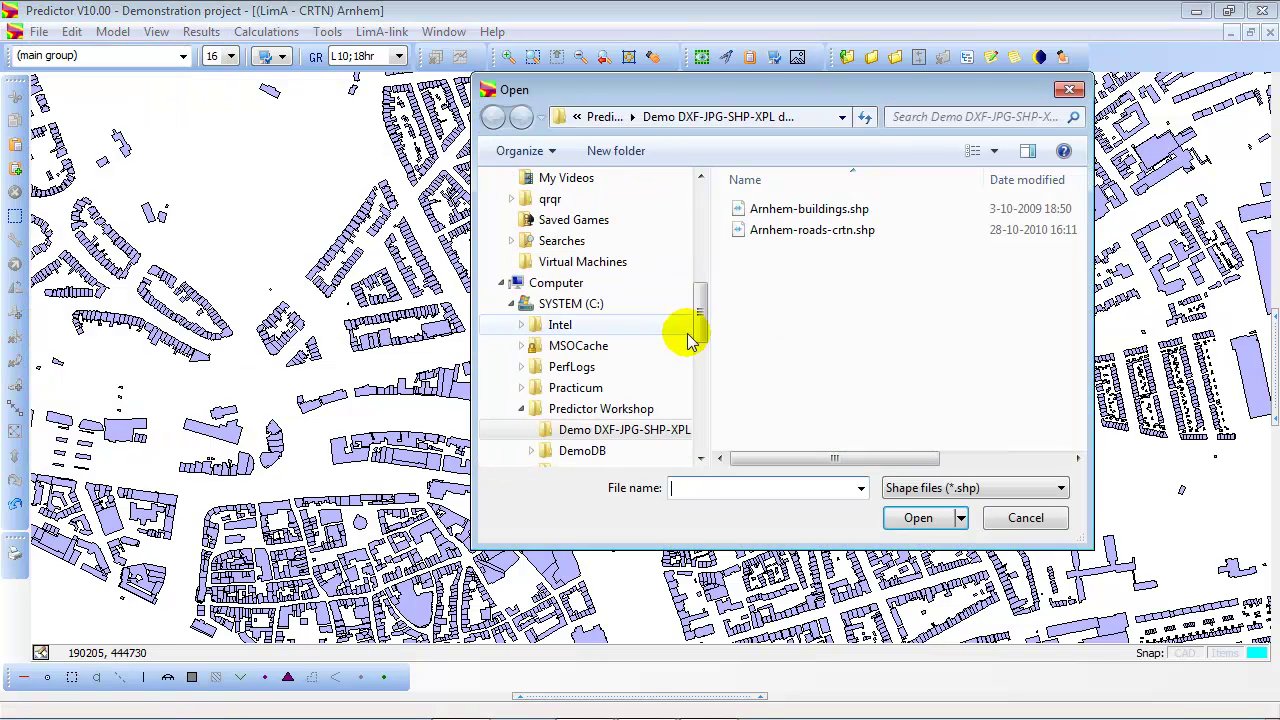
left_click(805, 230)
left_click(918, 518)
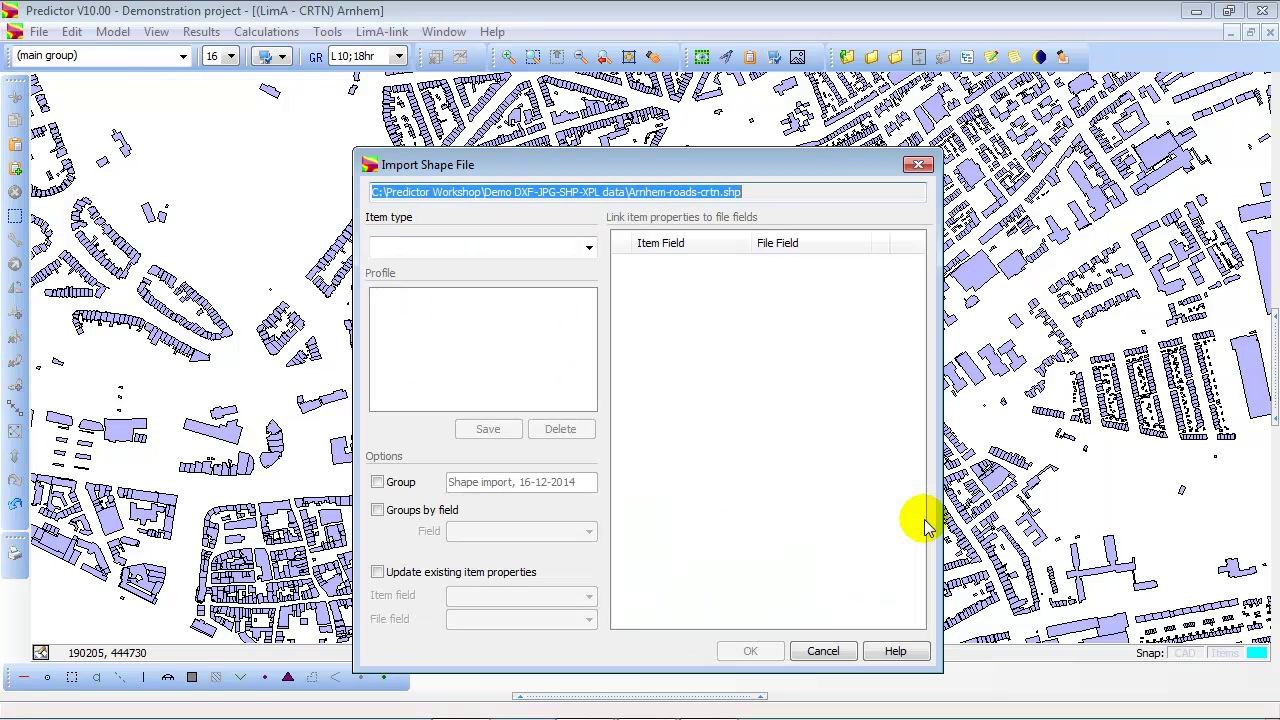
left_click(586, 247)
left_click(512, 276)
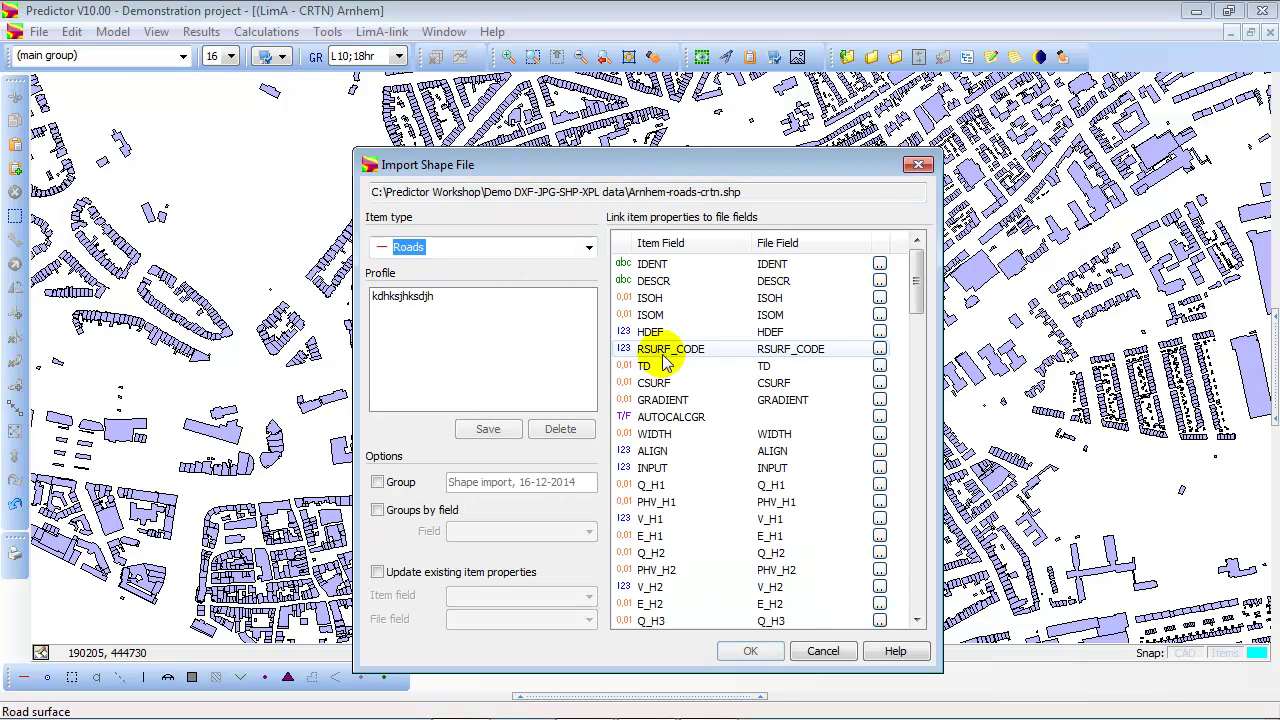
left_click(768, 650)
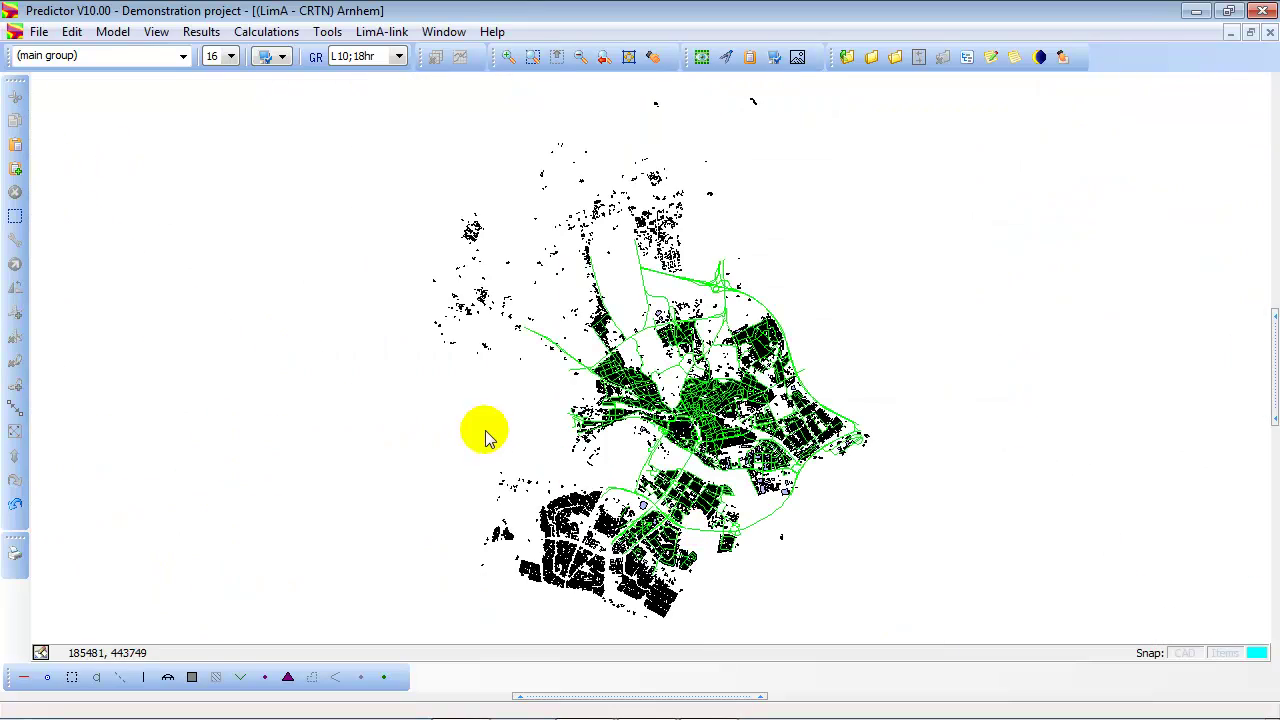
scroll(570, 418, "up", 1)
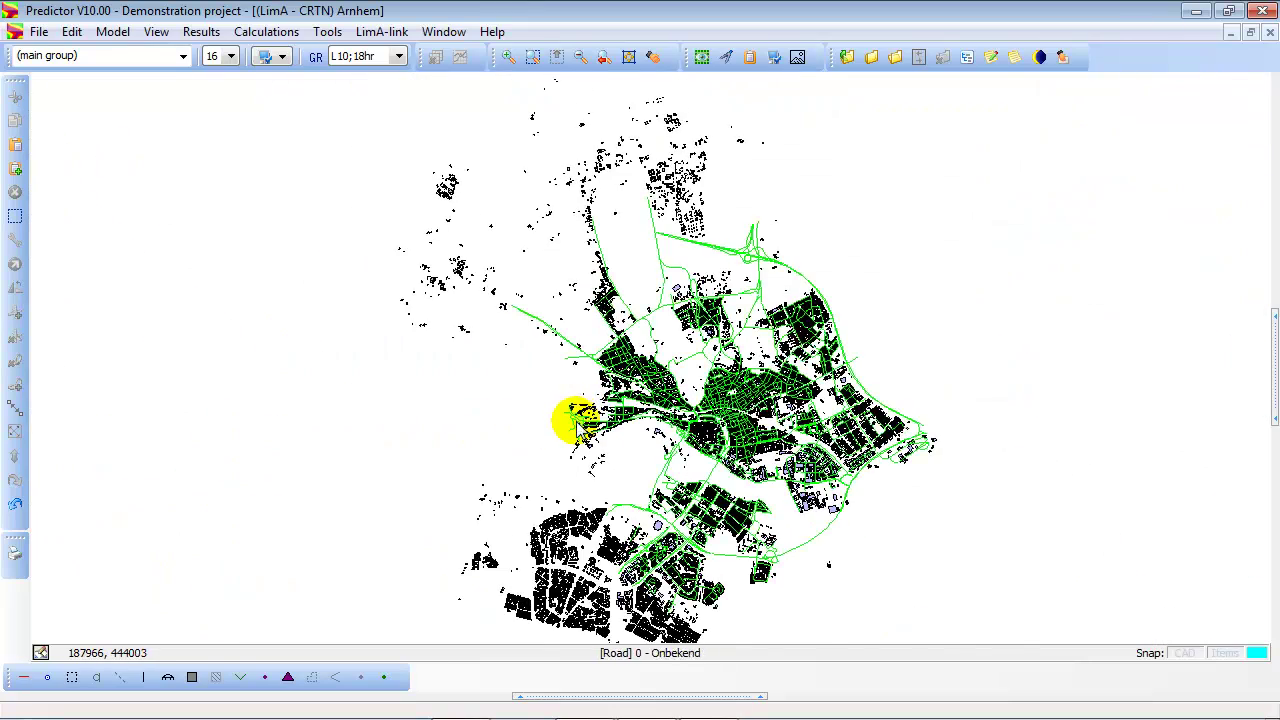
Check the 18 hours traffic data of the road Onderlangs in its properties, and close them without changes
scroll(689, 449, "up", 1)
scroll(711, 394, "up", 1)
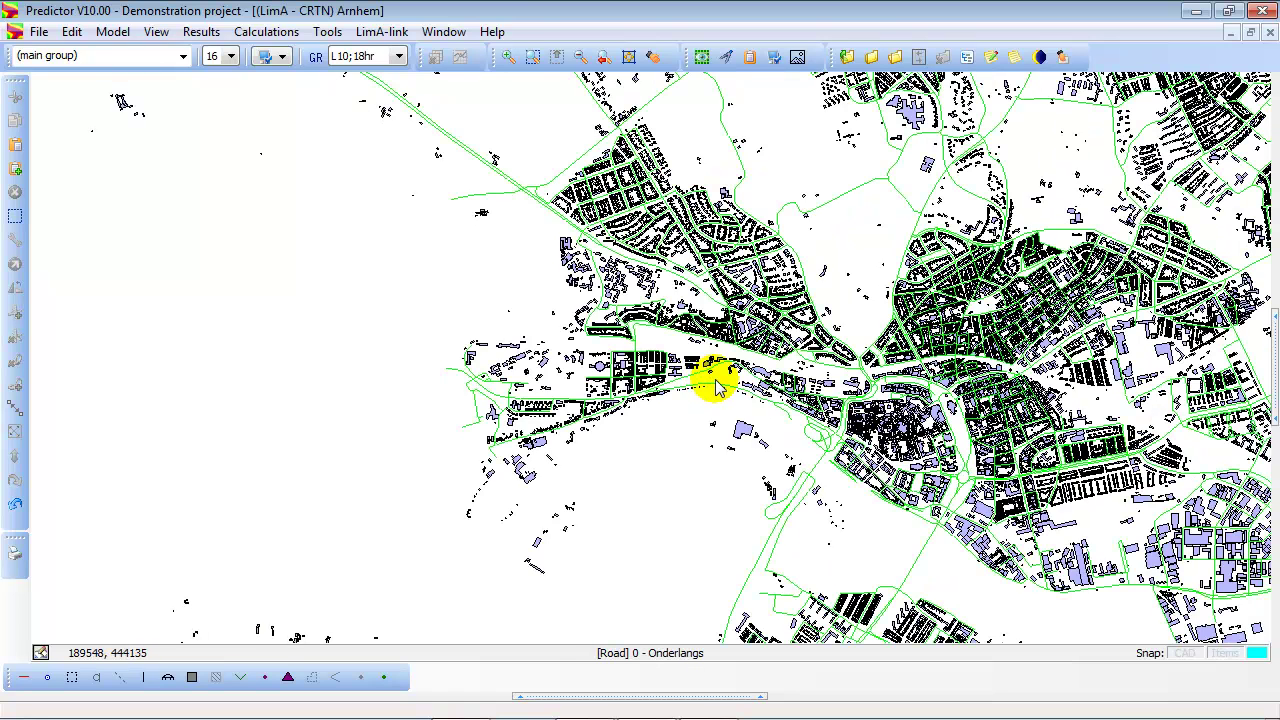
double_click(722, 392)
left_click(652, 289)
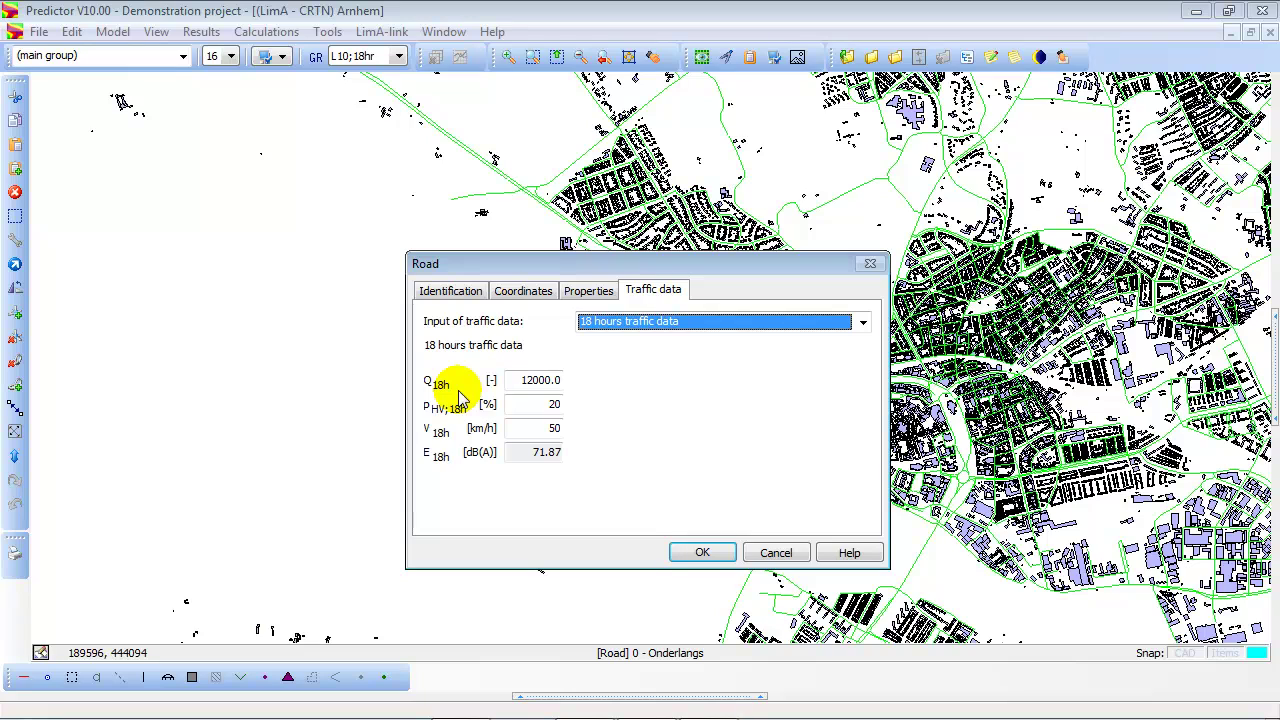
left_click(703, 553)
scroll(648, 495, "down", 5)
left_click_drag(651, 491, 708, 425)
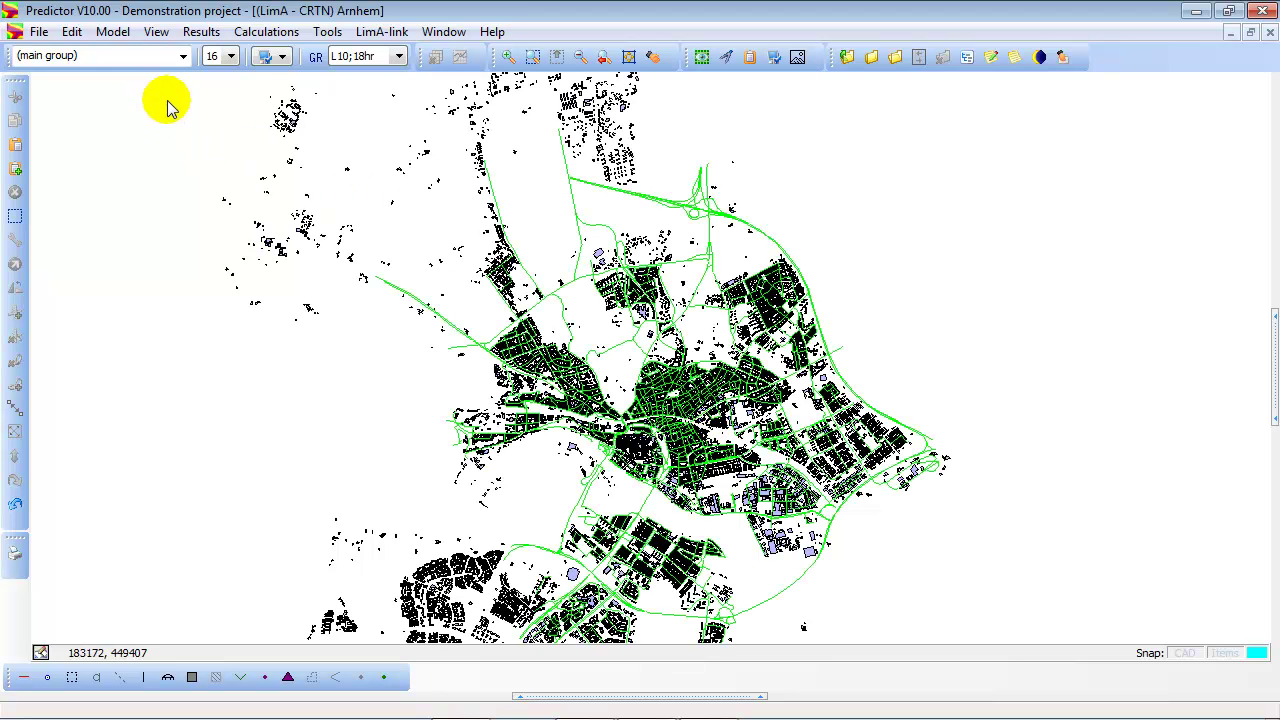
Add a WMS background map to the Arnhem model using the PDOK service Luchtfoto (PDOK-achtergrond), and view its full extent
left_click(157, 32)
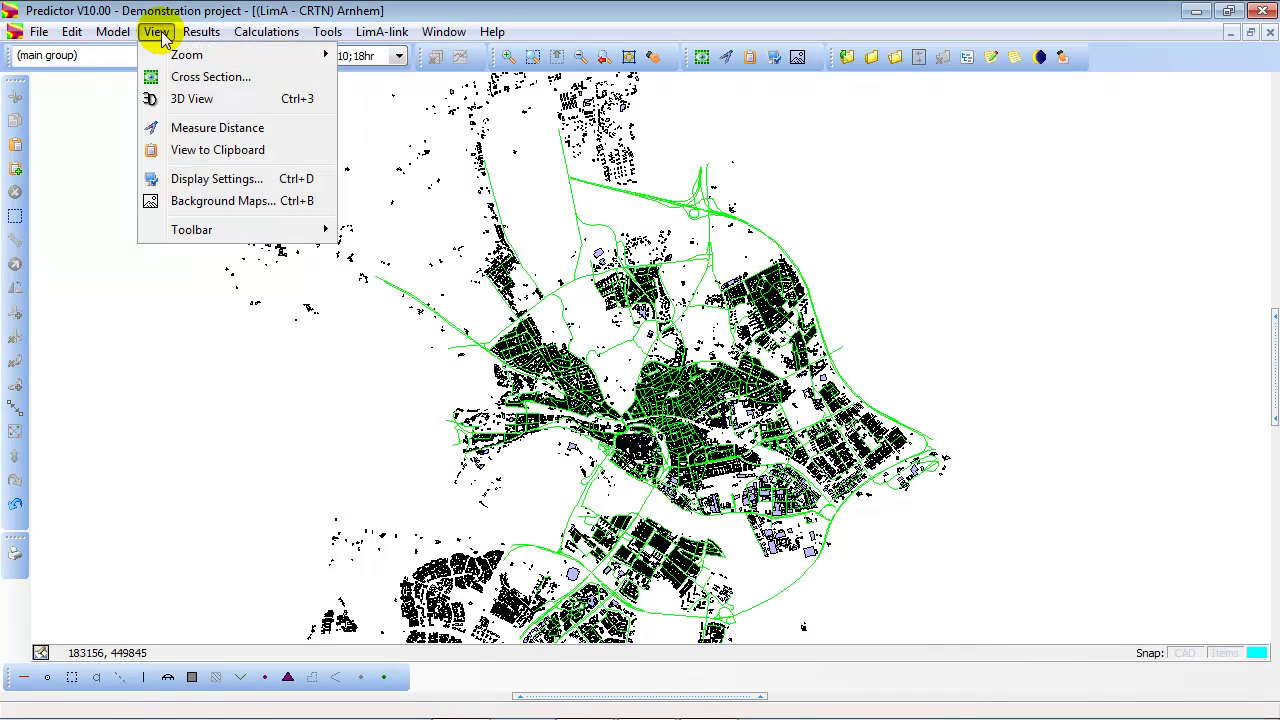
left_click(197, 200)
left_click(758, 252)
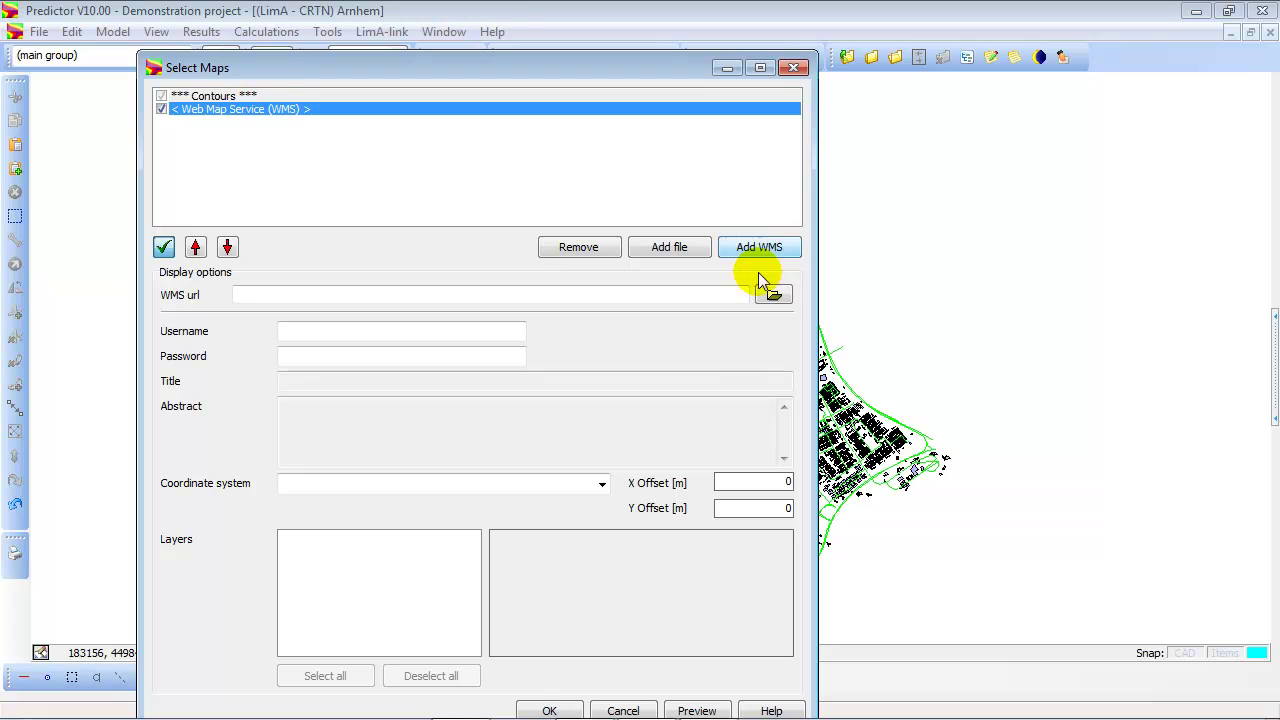
left_click(774, 296)
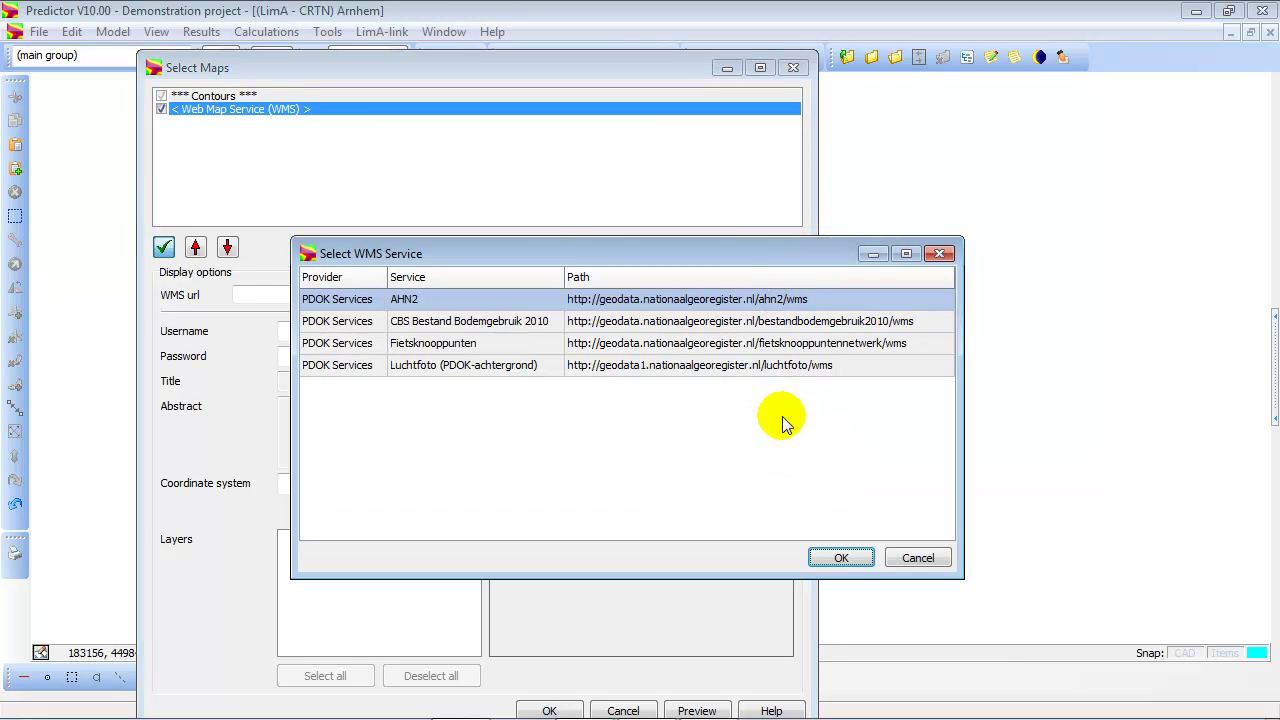
left_click(798, 370)
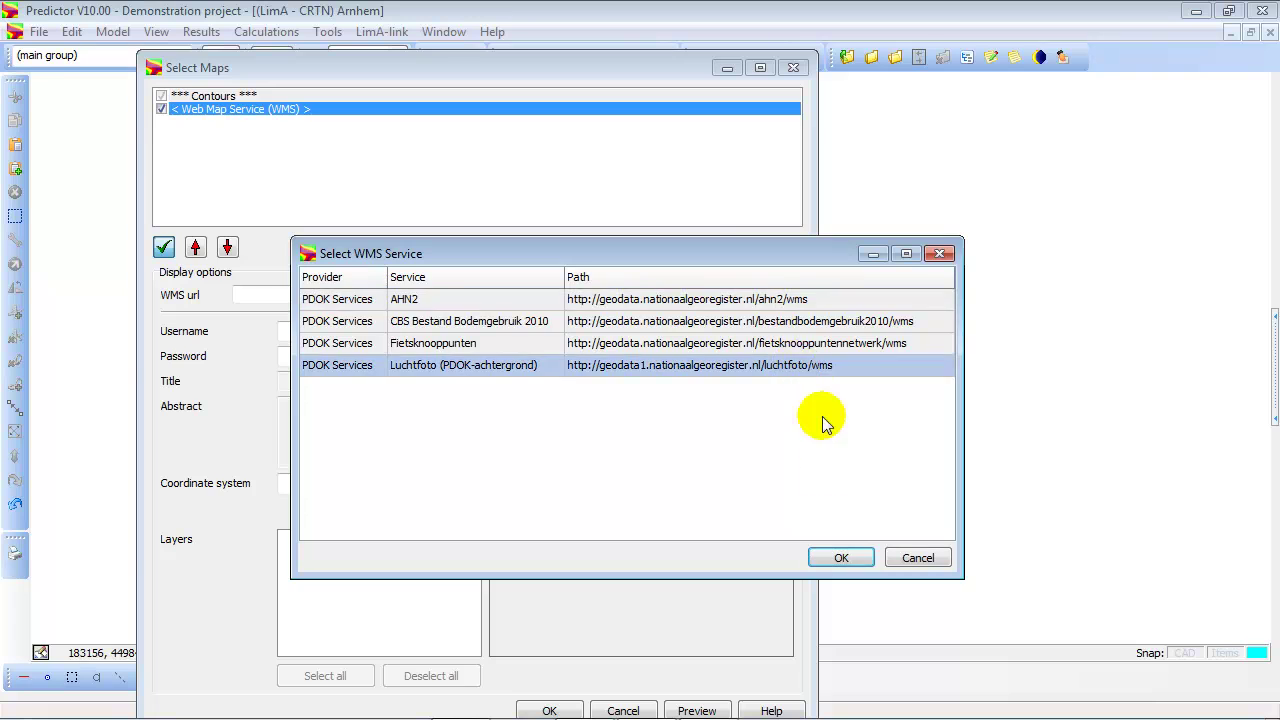
left_click(841, 558)
left_click(568, 709)
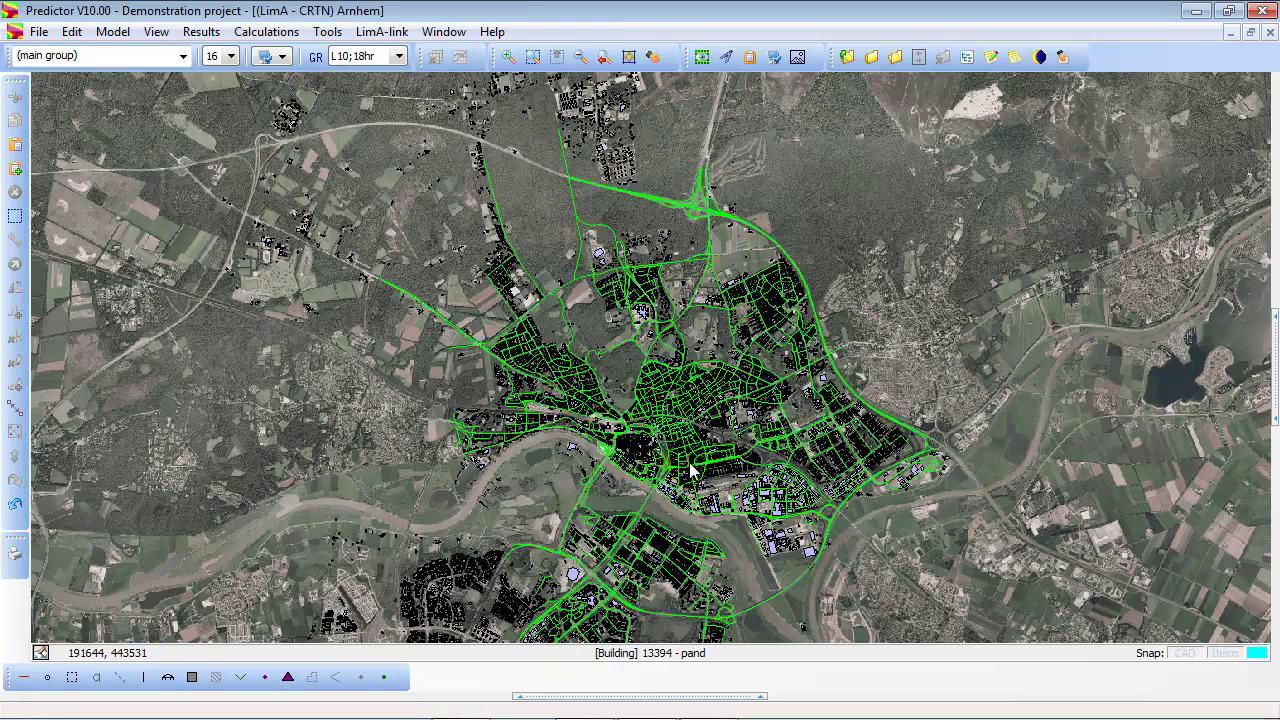
scroll(690, 470, "down", 10)
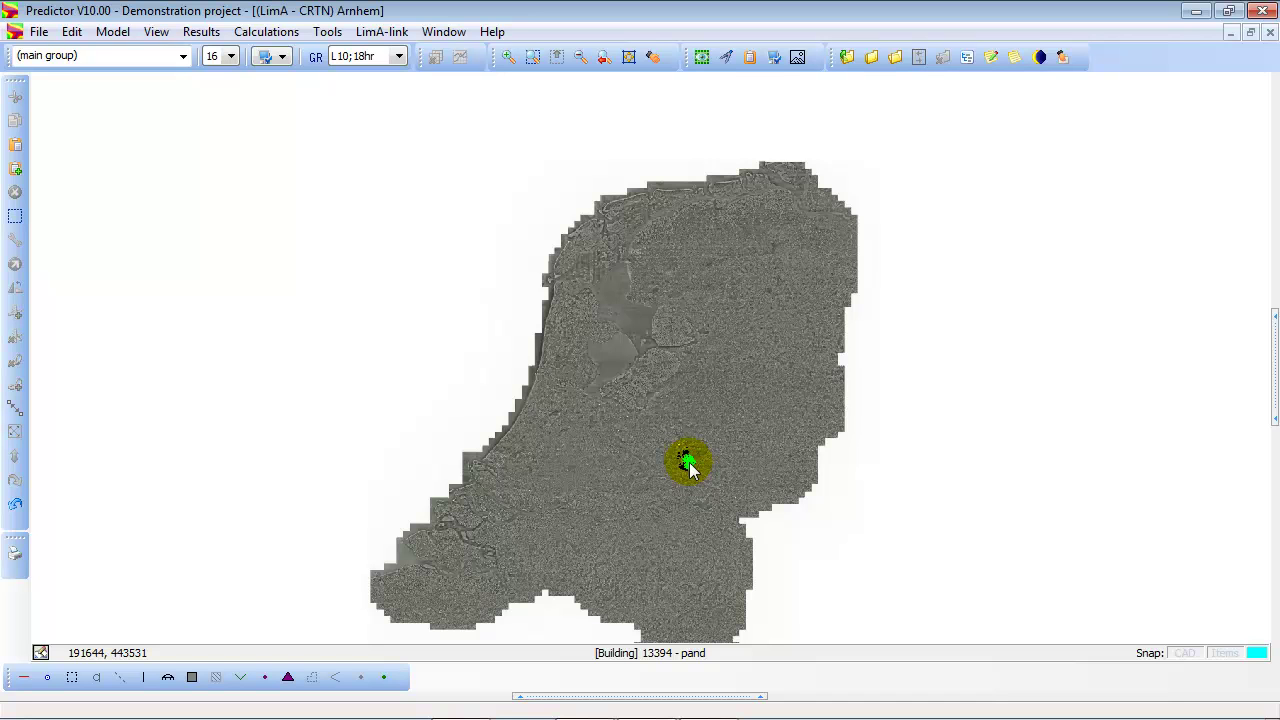
scroll(690, 465, "up", 3)
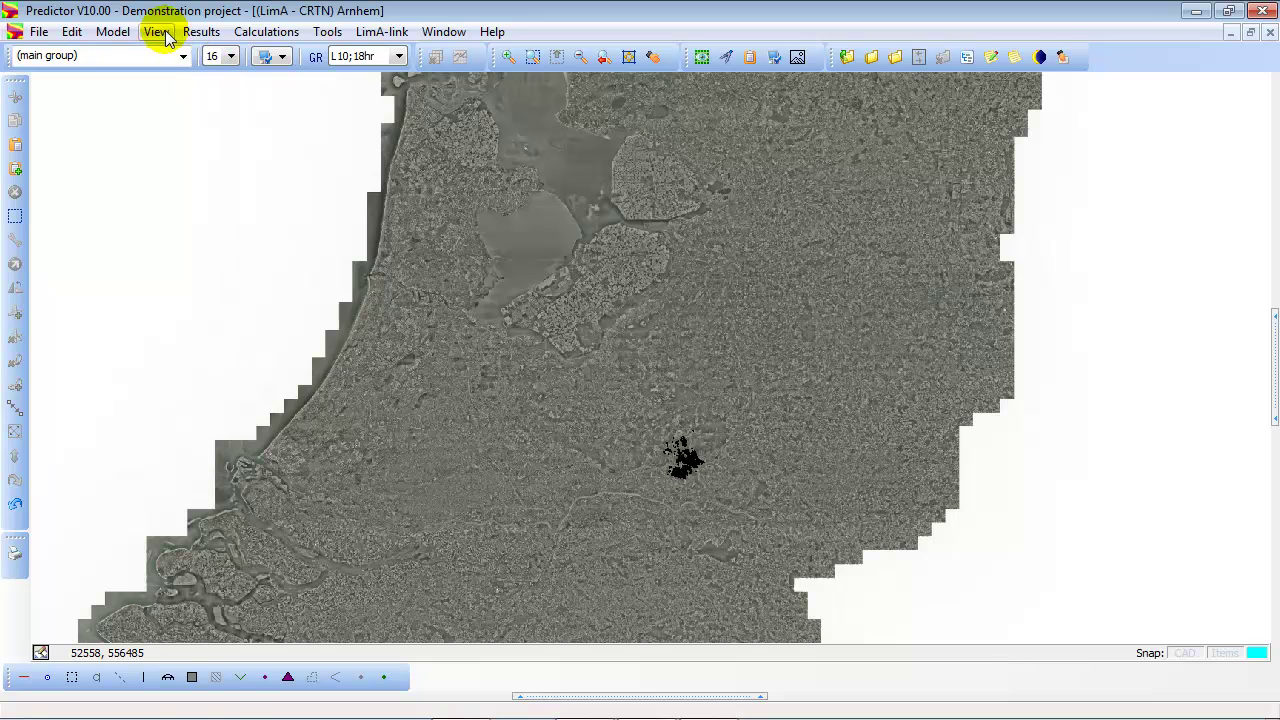
Switch the WMS background map to the PDOK service CBS Bestand Bodemgebruik 2010
left_click(157, 32)
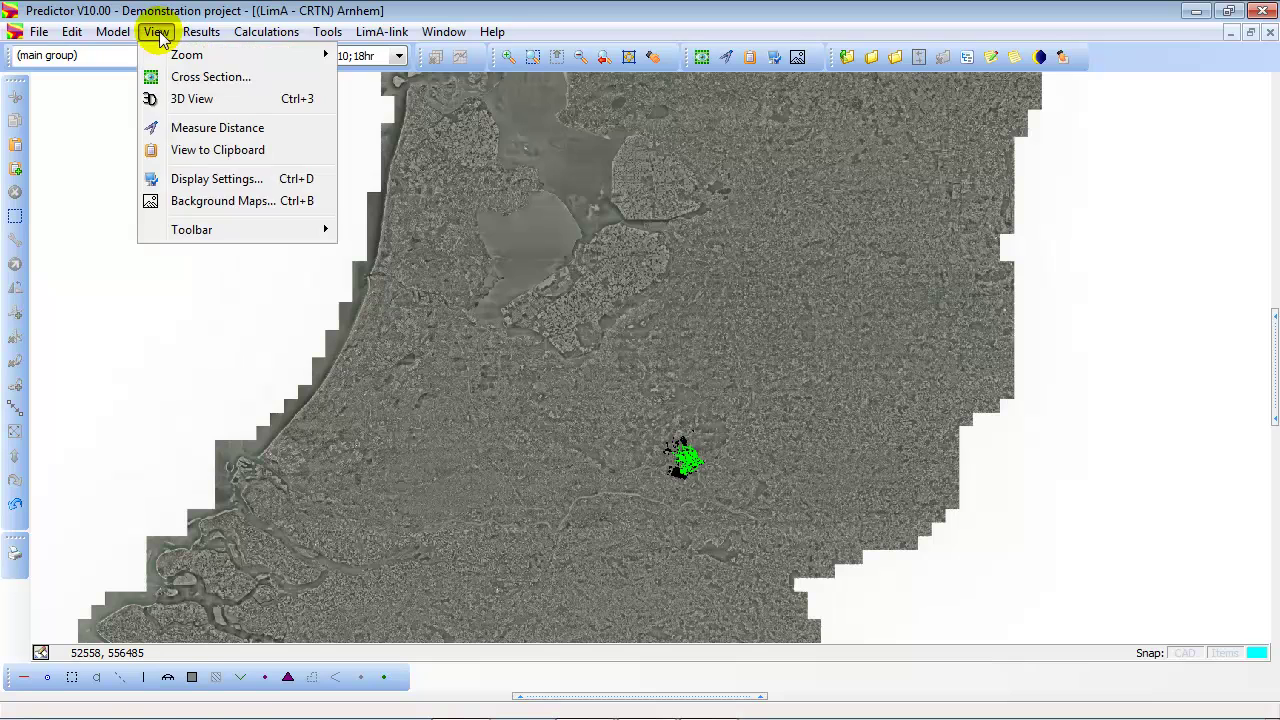
left_click(210, 204)
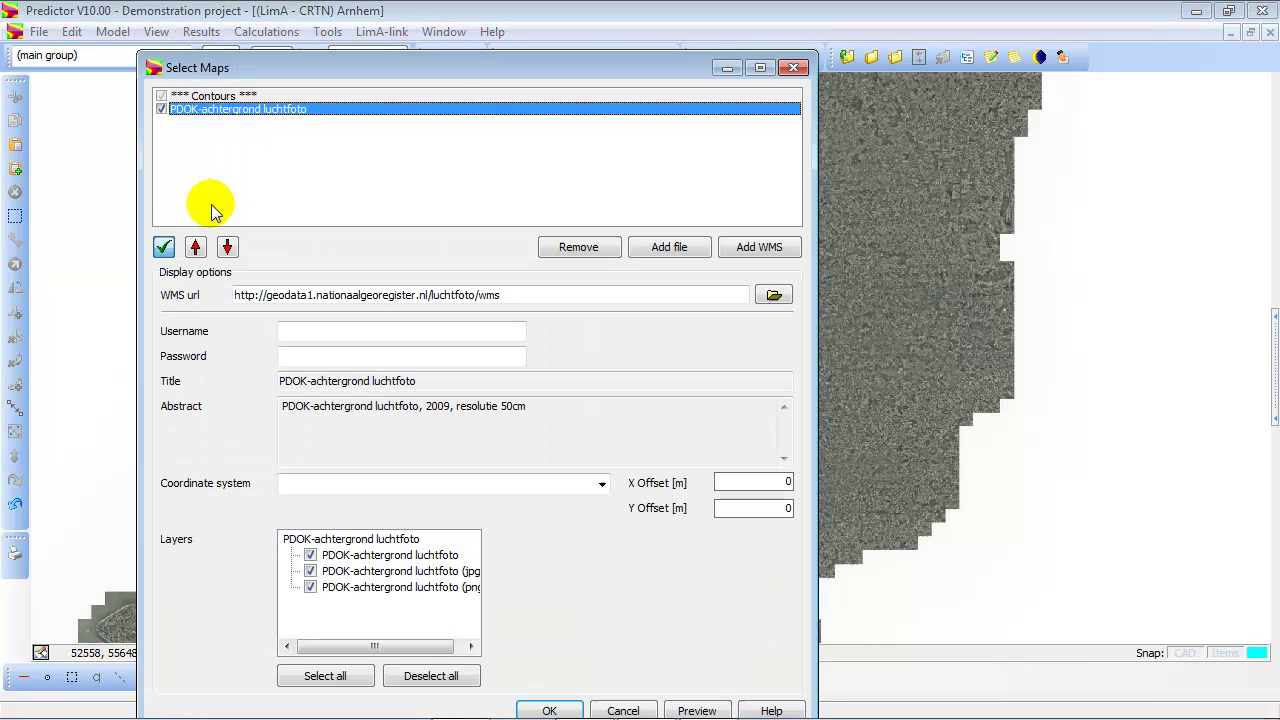
left_click(774, 296)
left_click(787, 320)
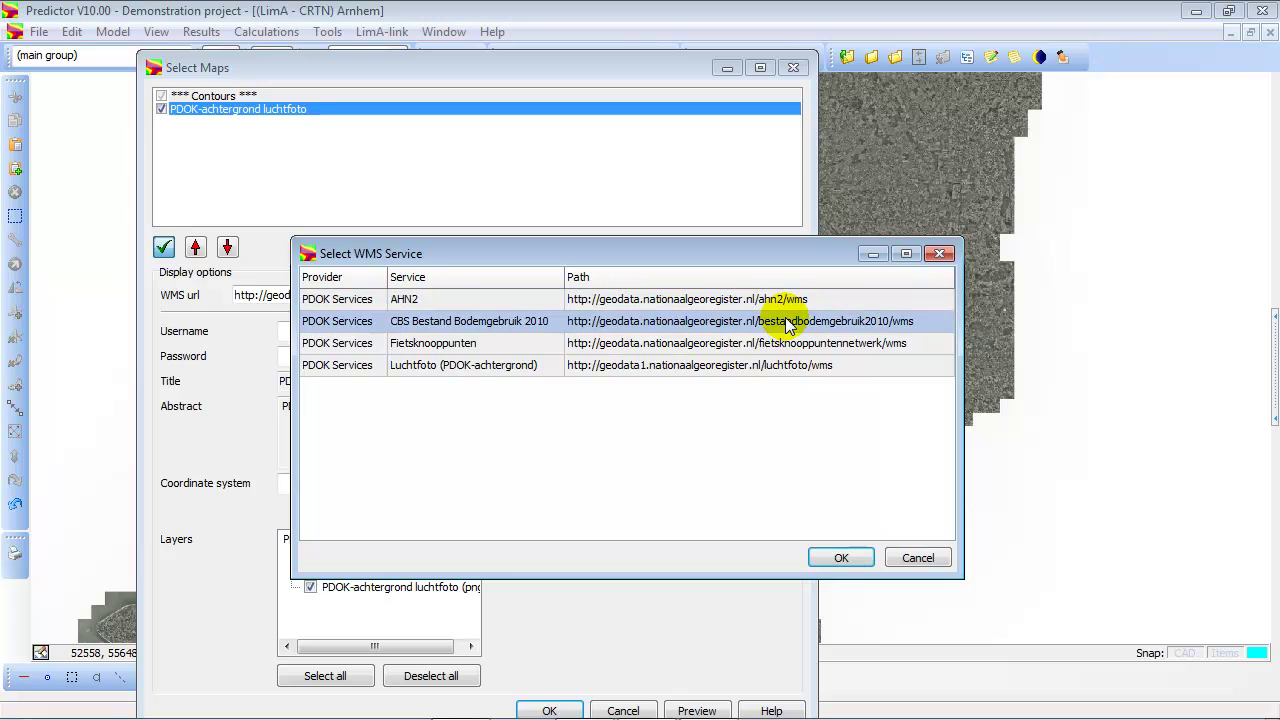
left_click(838, 557)
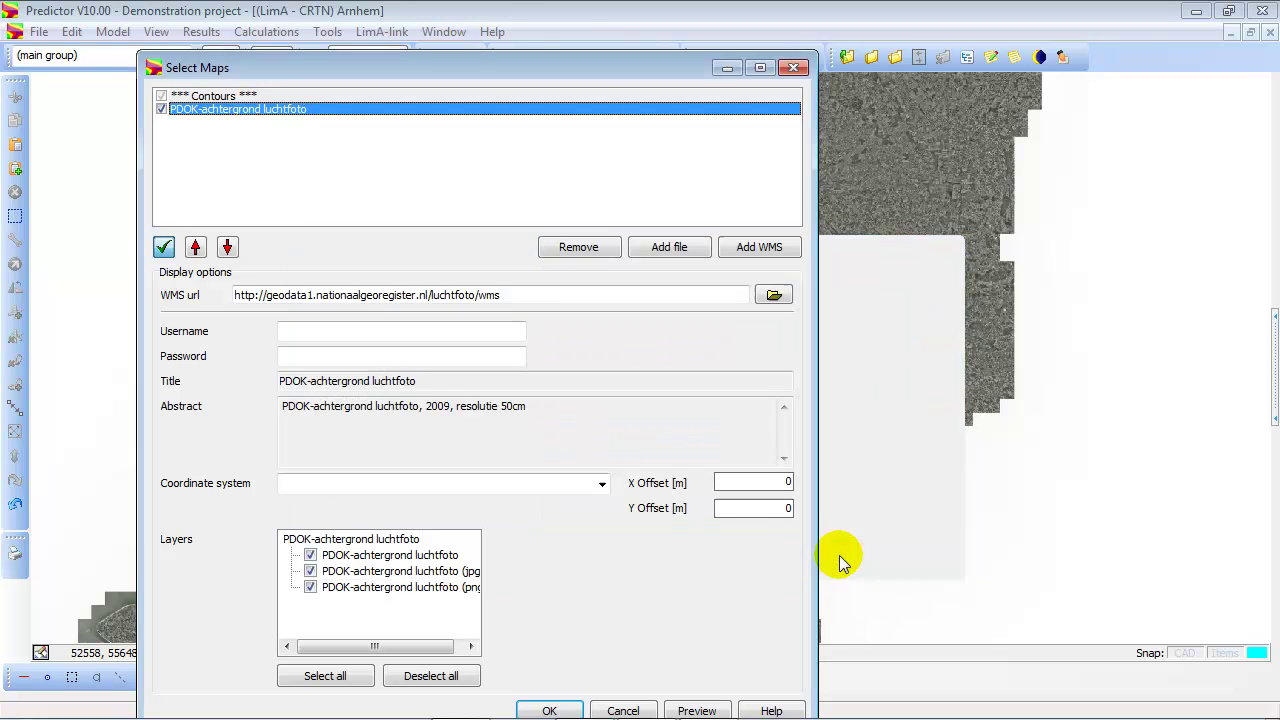
left_click(566, 708)
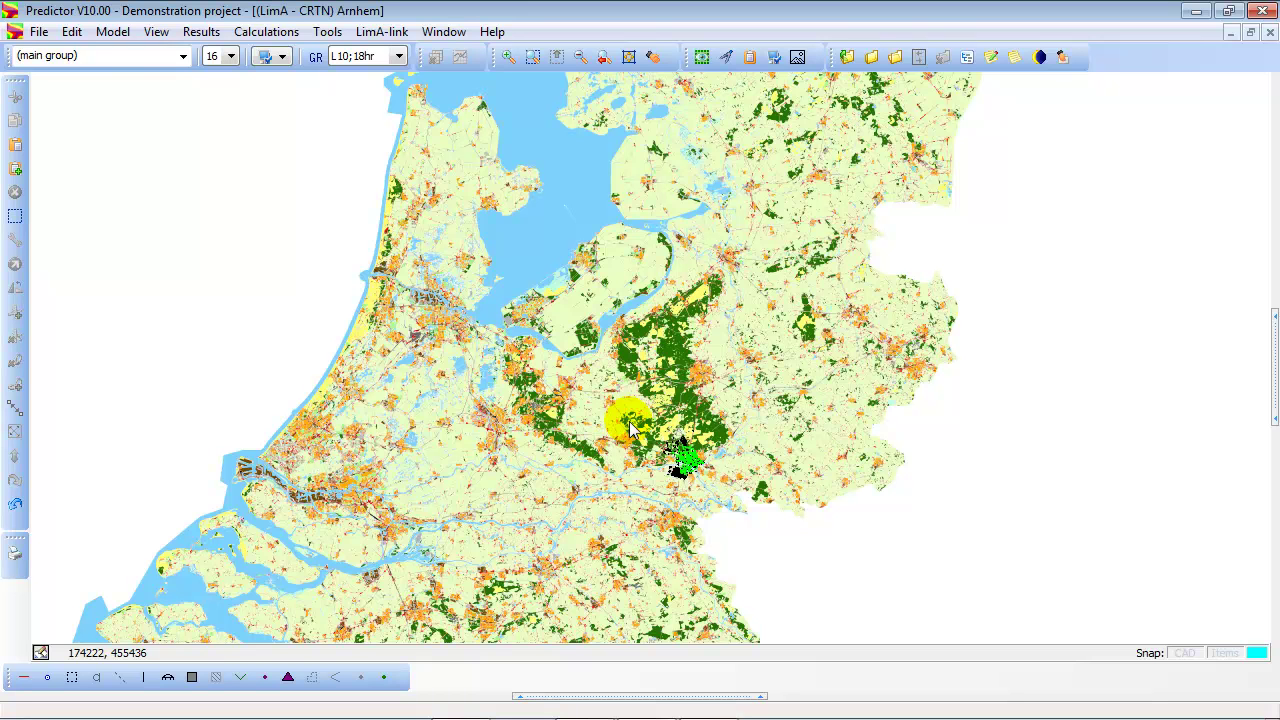
Hide the CBS Bestand Bodemgebruik 2010 background map in the Arnhem model
left_click(160, 33)
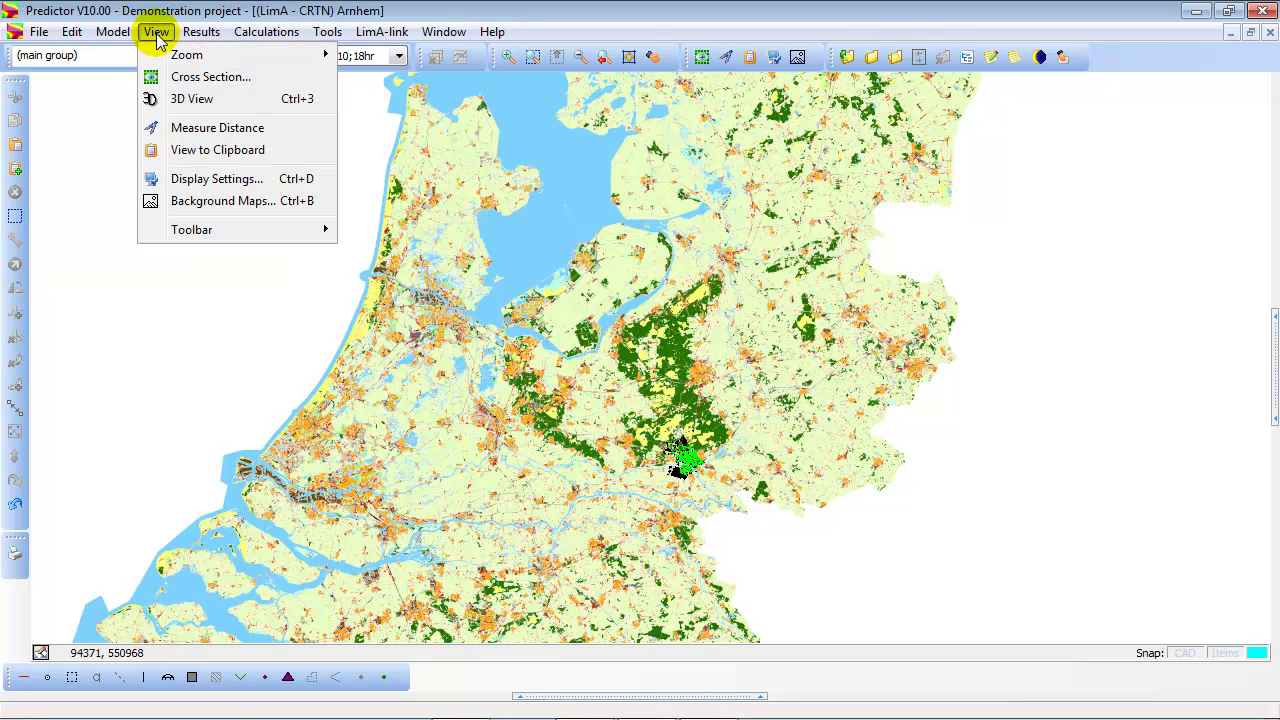
left_click(195, 200)
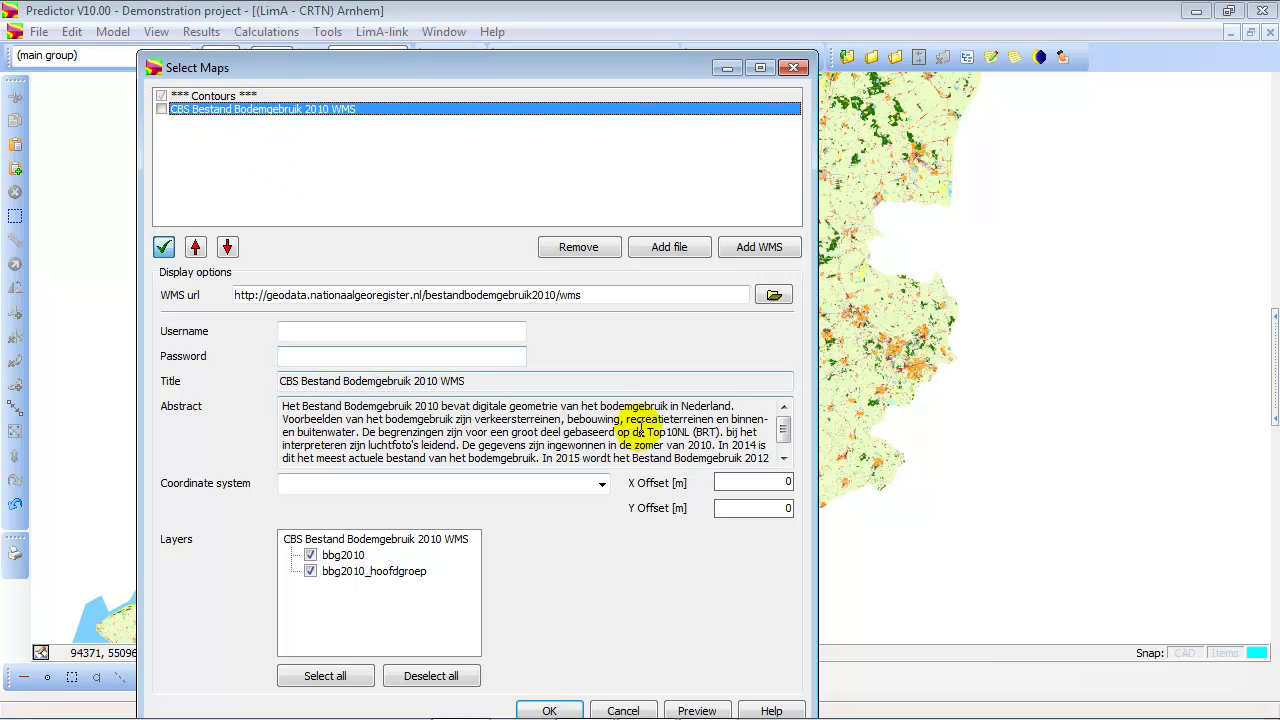
left_click(549, 710)
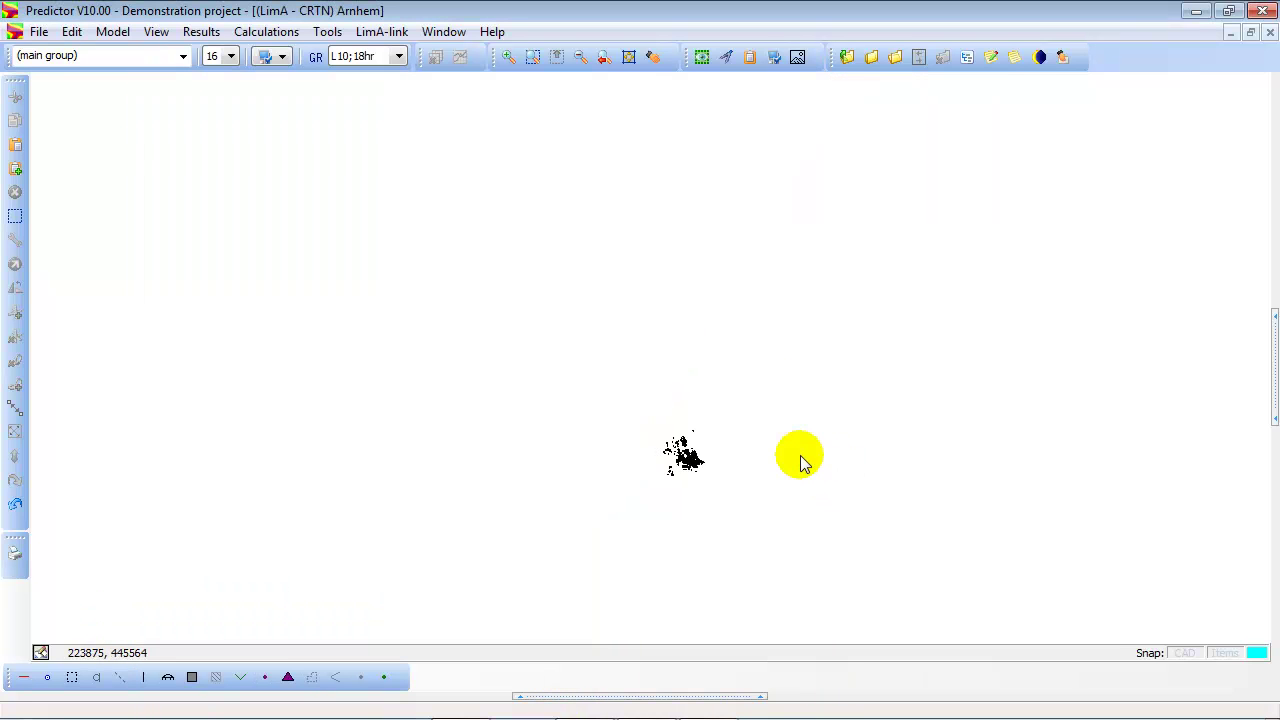
scroll(730, 478, "up", 5)
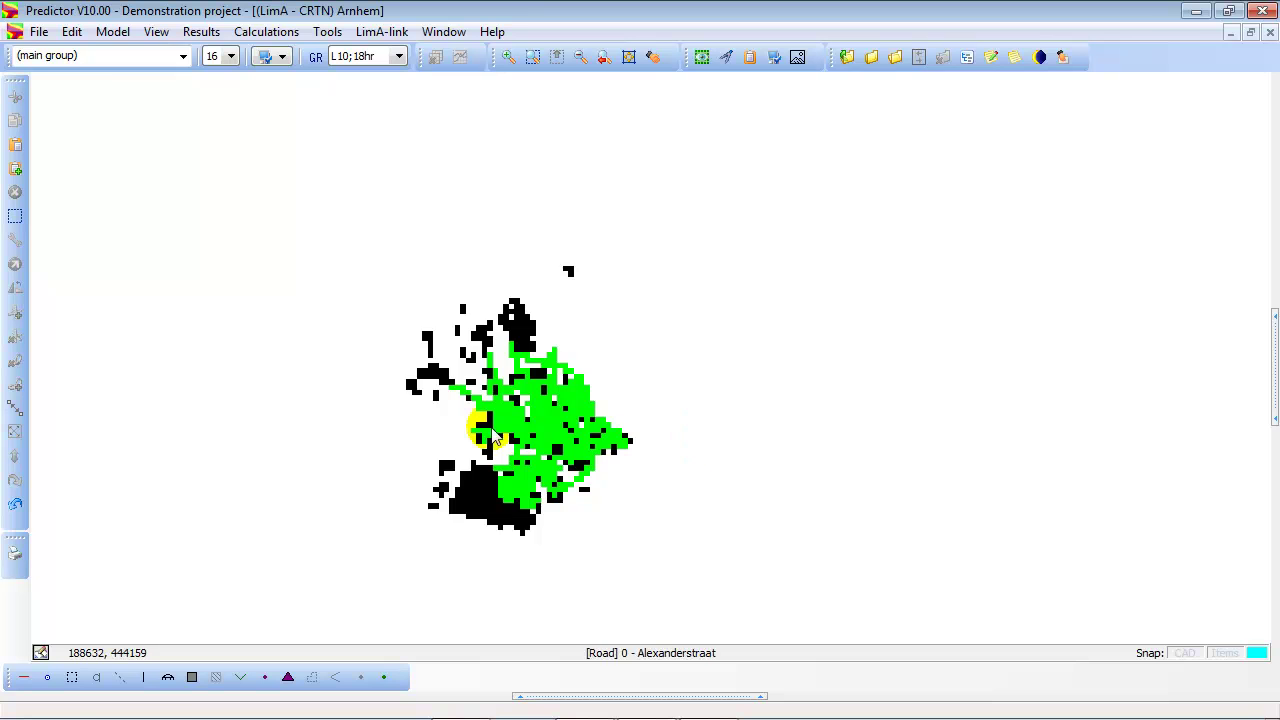
scroll(507, 437, "up", 4)
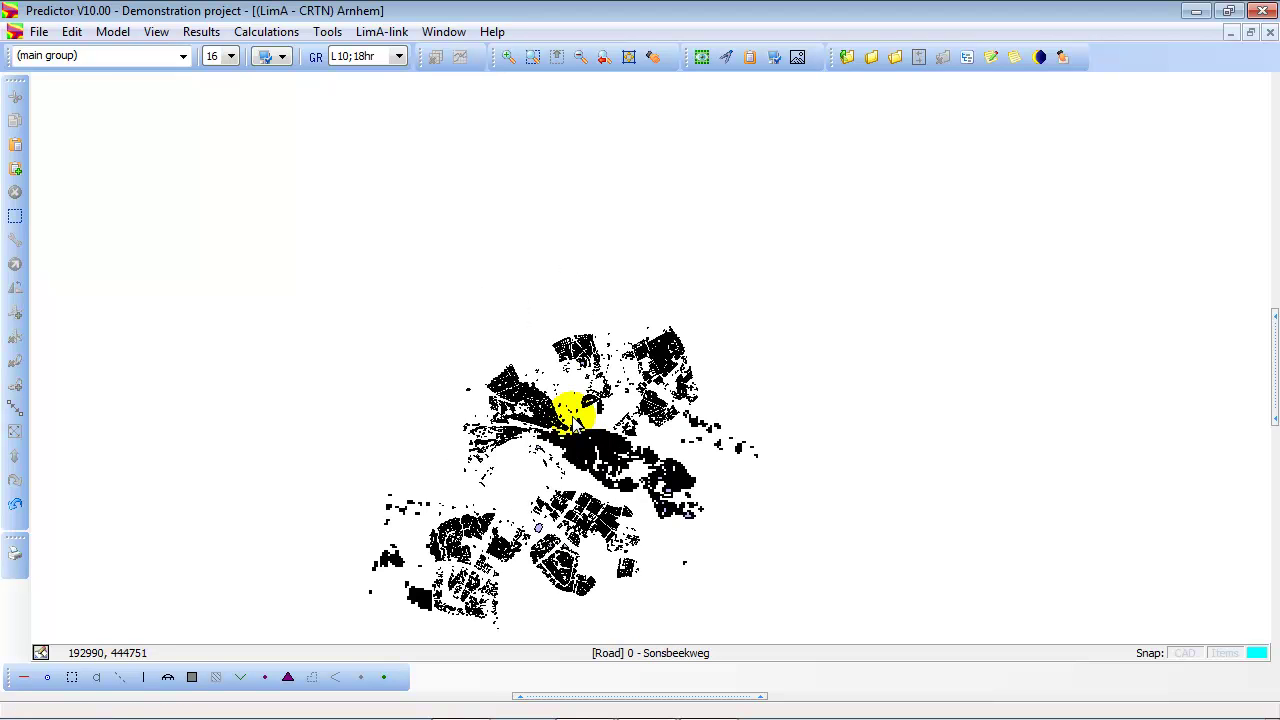
Create a model named Arnhem center under City noise map with calculation method LimA - CRTN, and open it
left_click(847, 58)
left_click(940, 222)
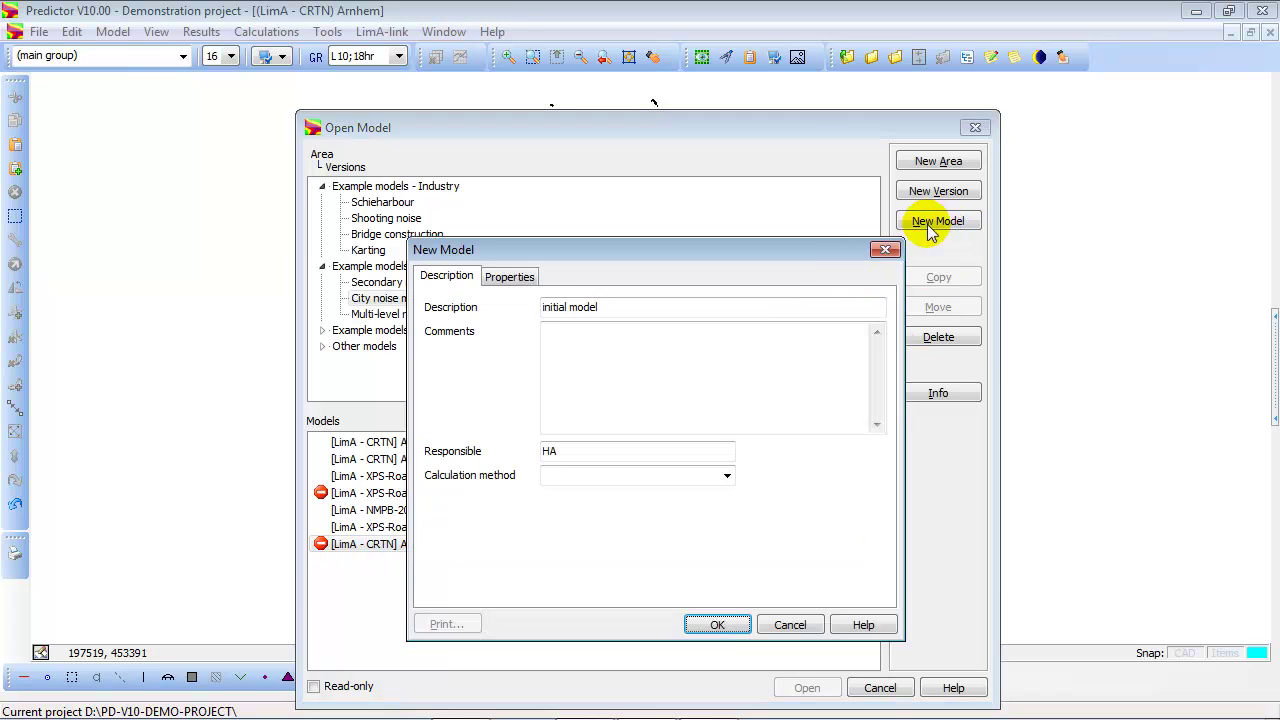
left_click(729, 474)
left_click(651, 598)
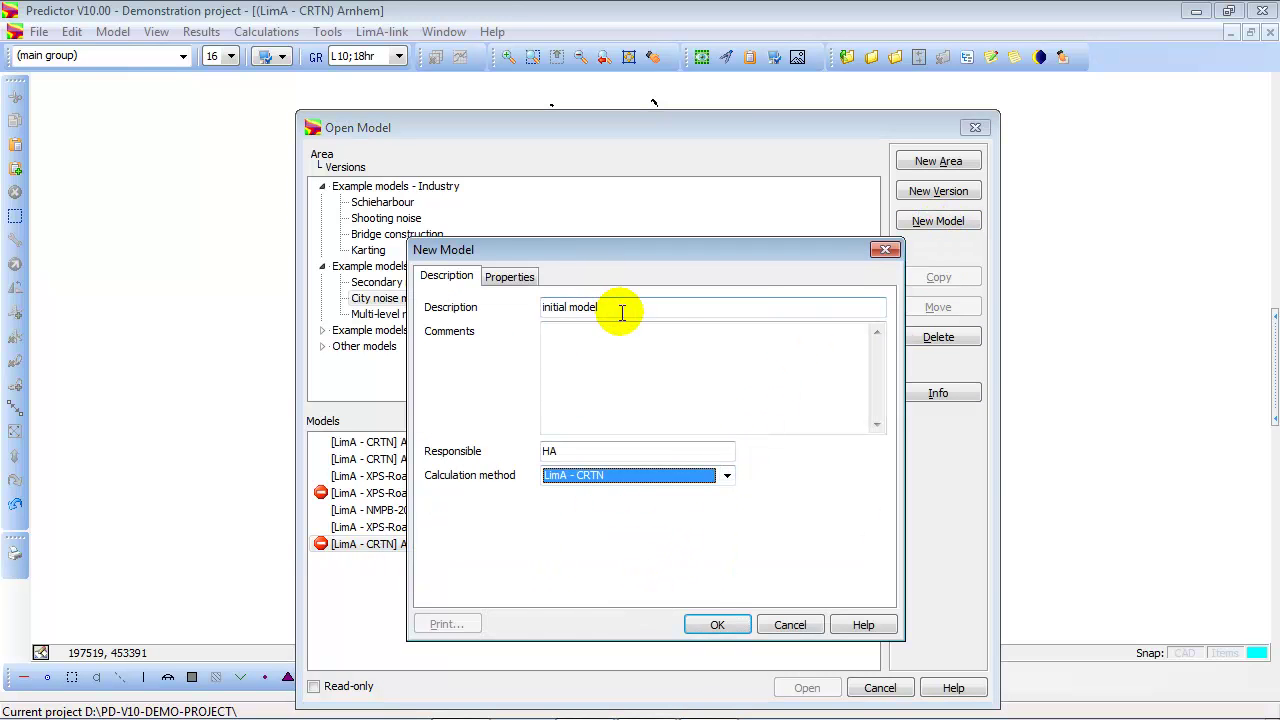
left_click_drag(621, 312, 478, 331)
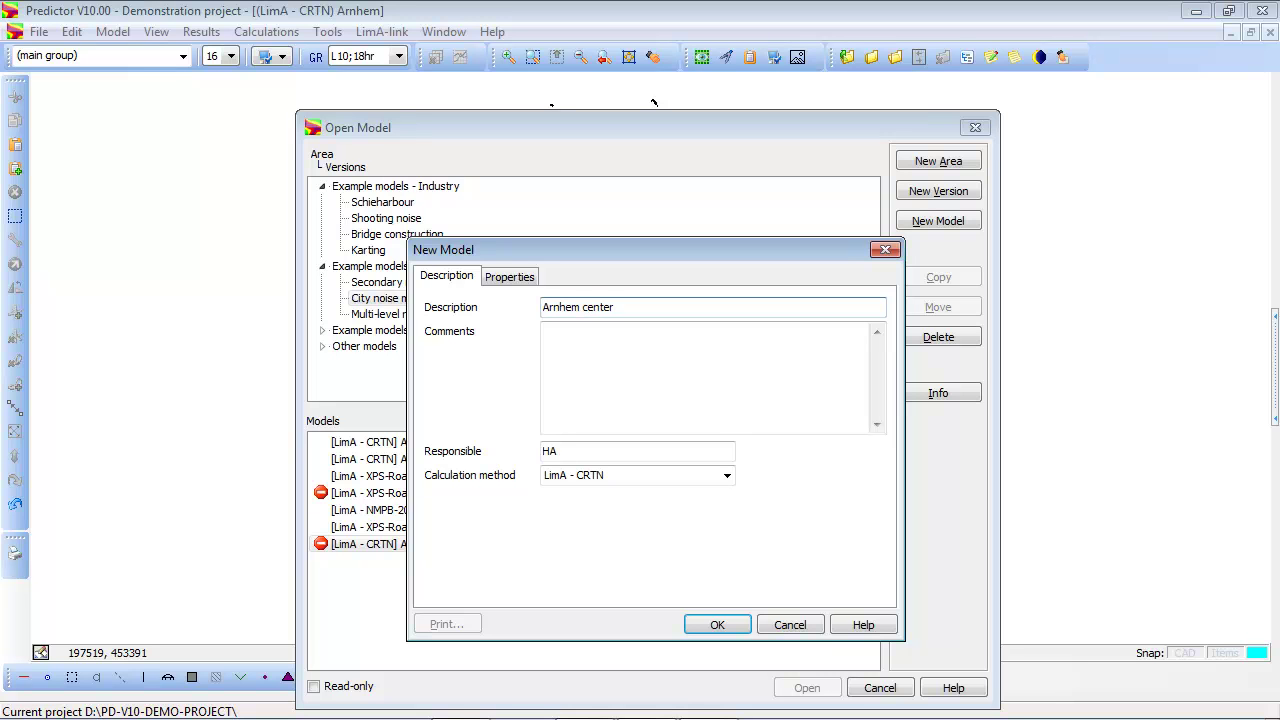
left_click(717, 625)
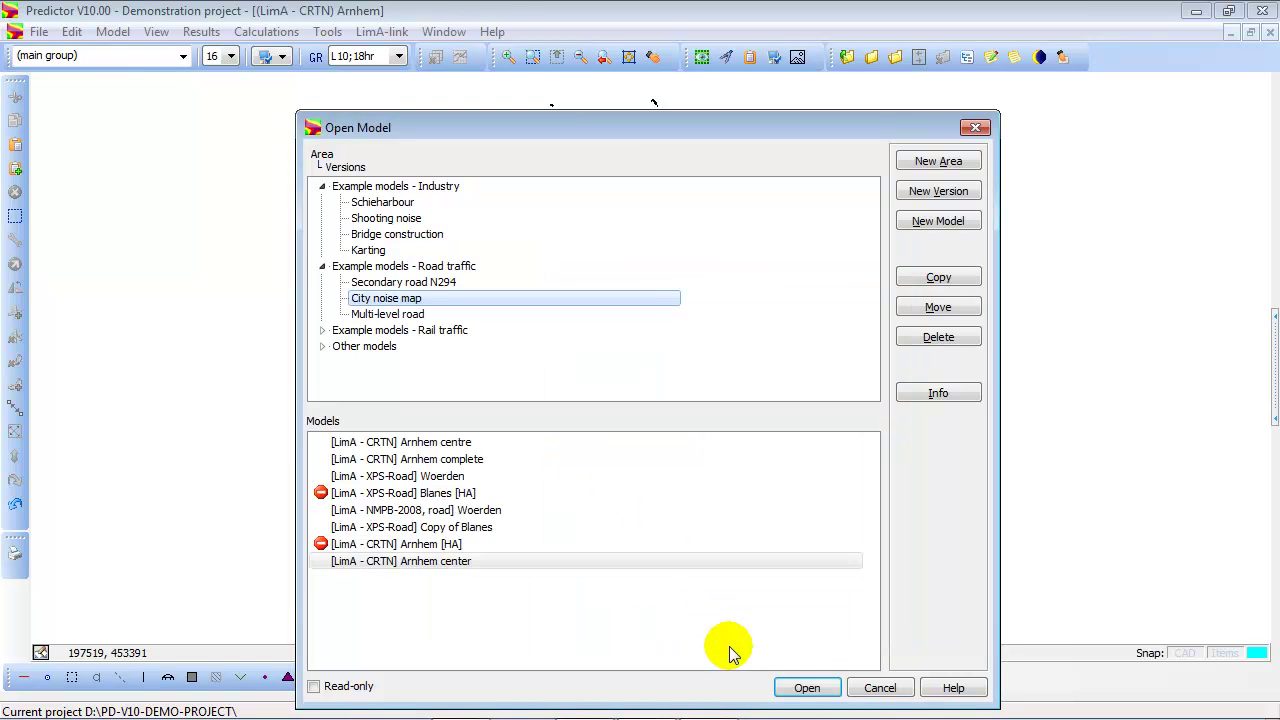
left_click(806, 689)
Close the Blanes and Contours situation 2014 models, and tile Arnhem center and Arnhem vertically side by side
left_click(444, 32)
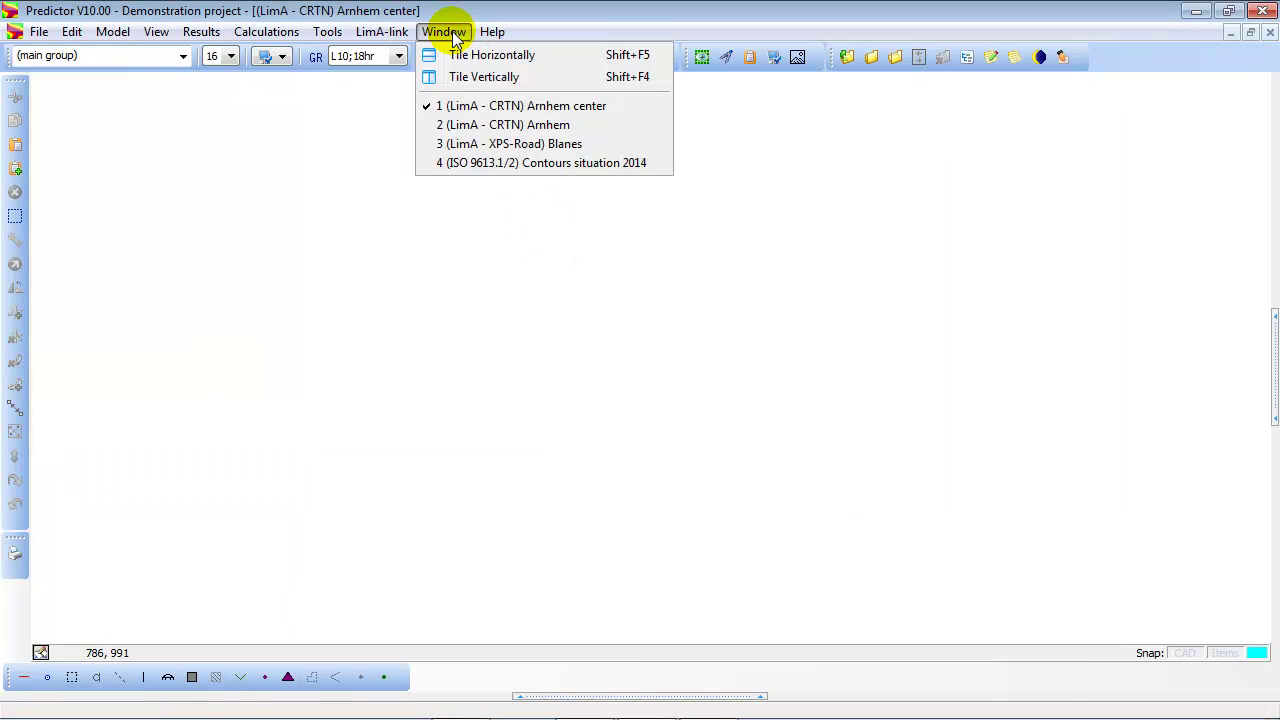
left_click(476, 82)
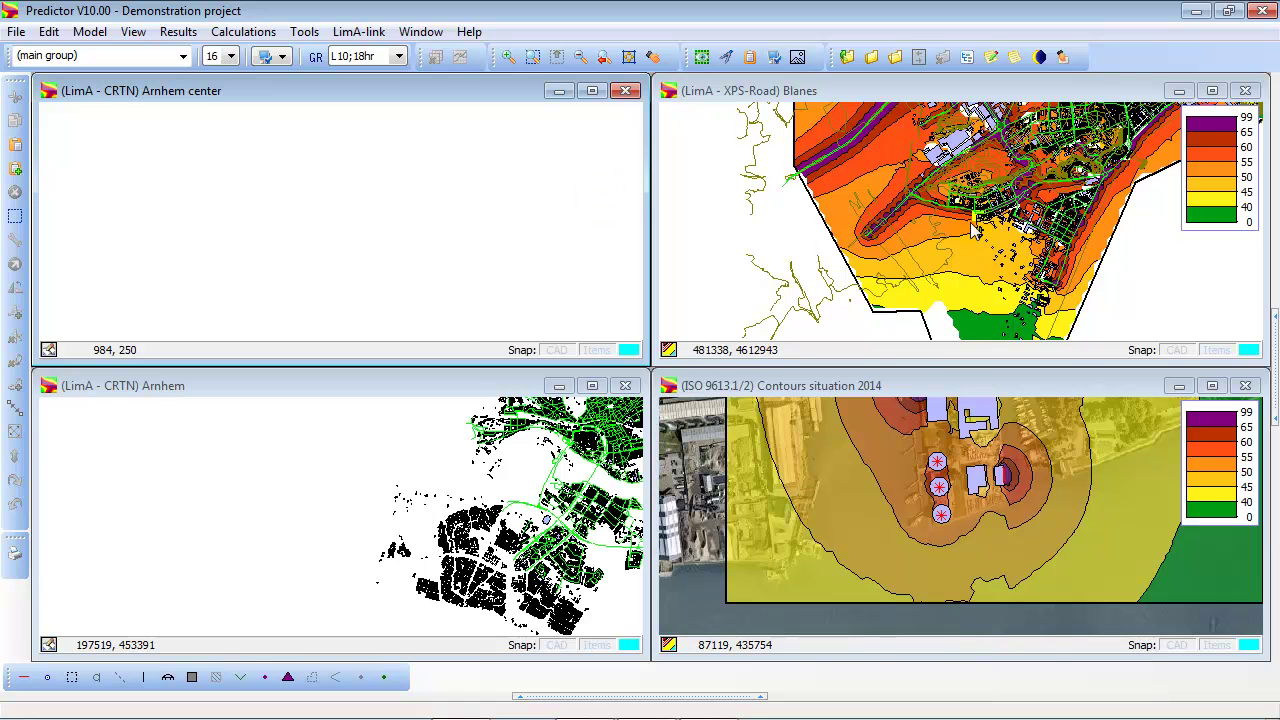
left_click(1246, 91)
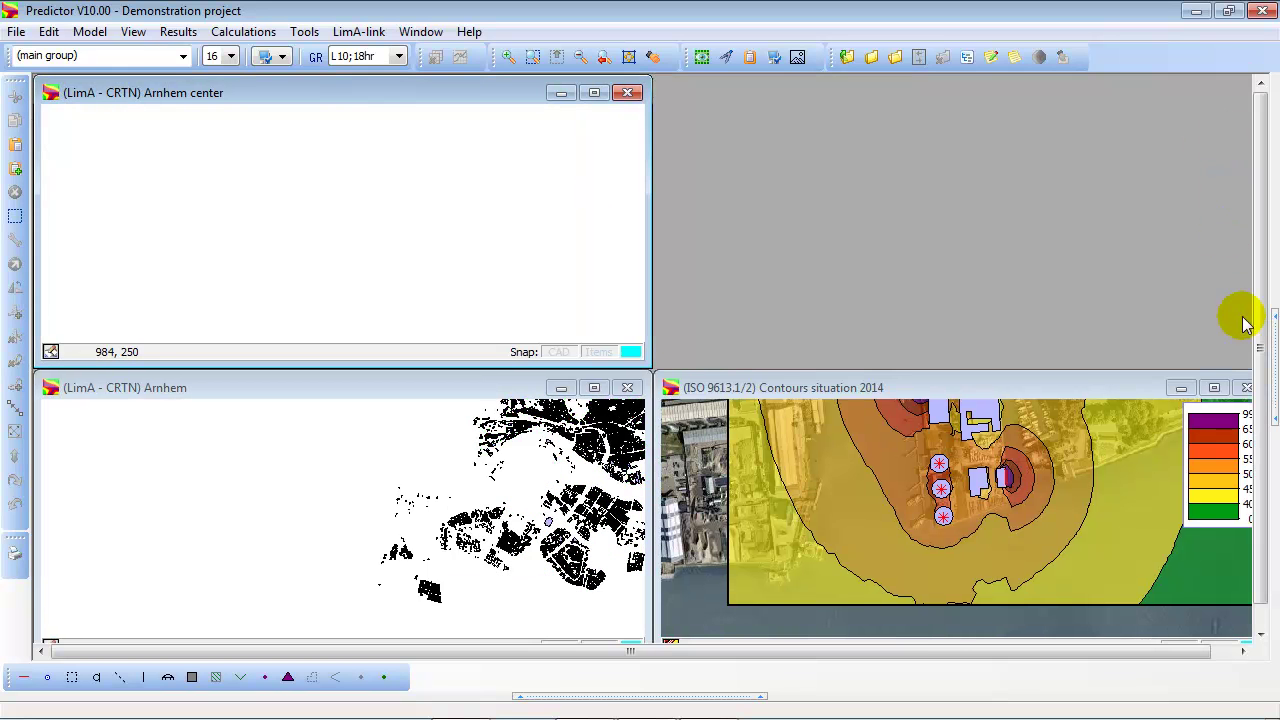
left_click(1244, 388)
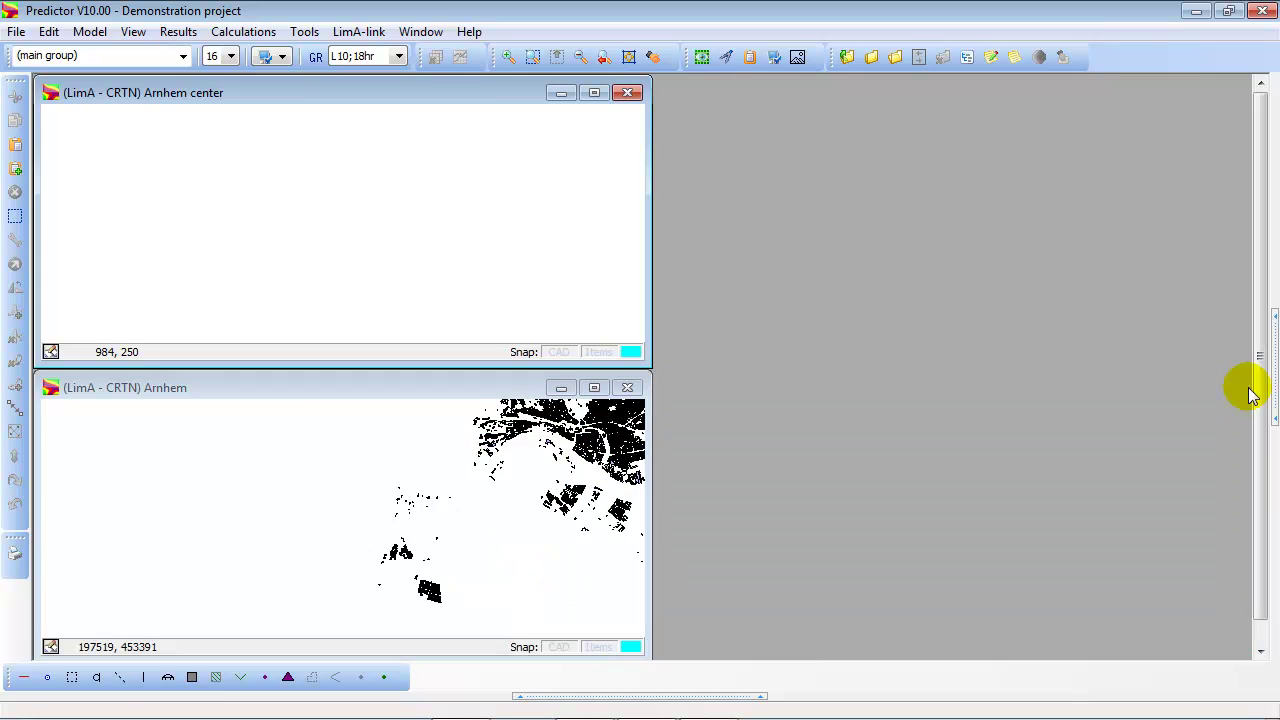
left_click(420, 32)
left_click(450, 78)
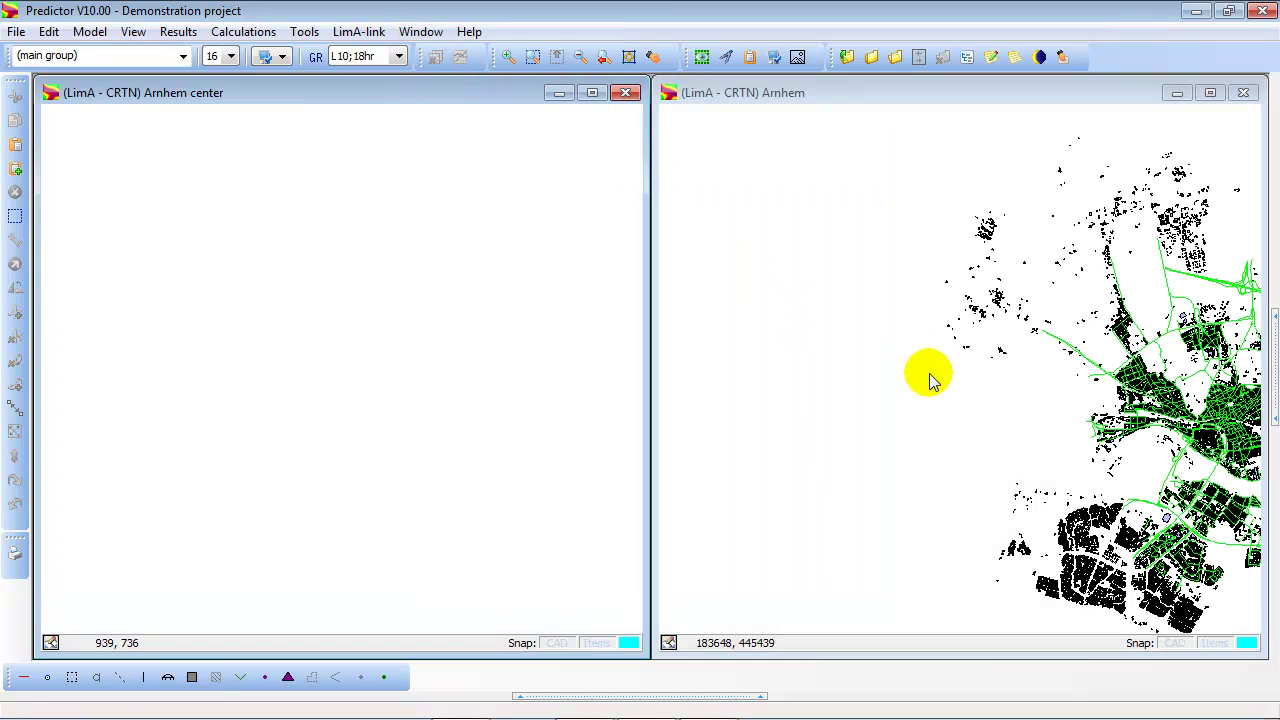
Select the buildings and roads of the city centre in the Arnhem model with a freehand selection polygon around them
scroll(1010, 405, "down", 3)
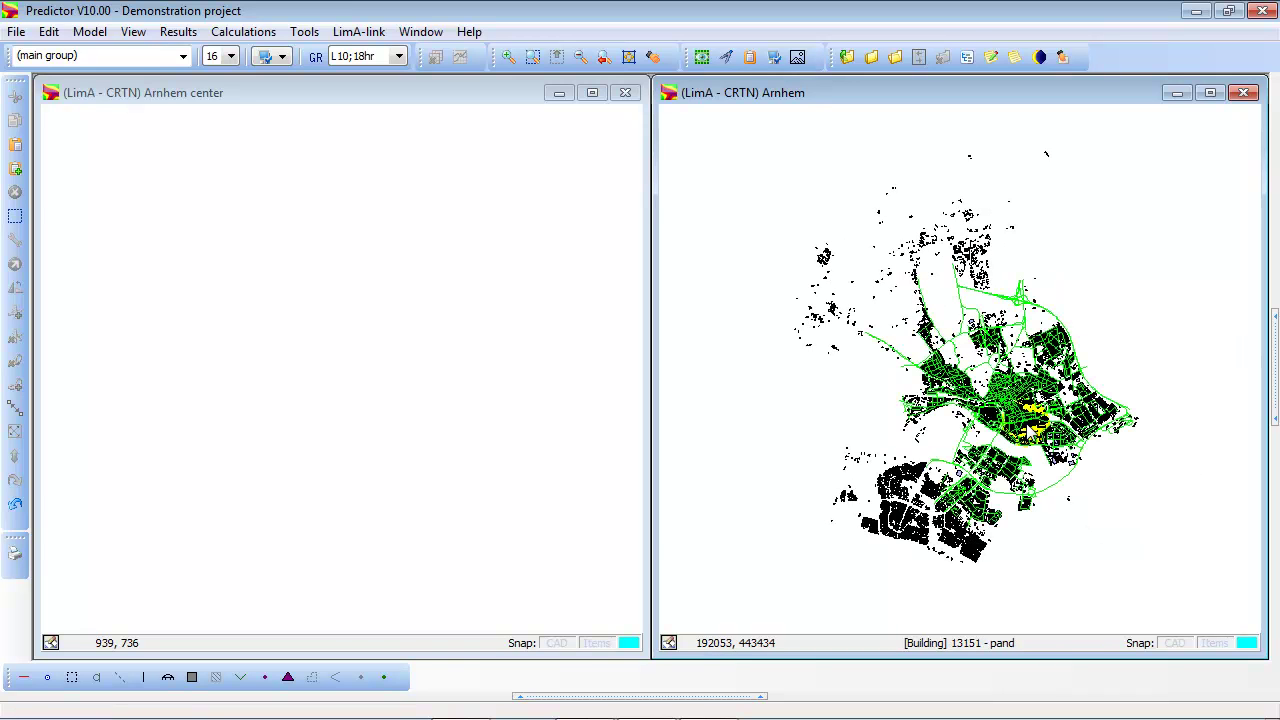
left_click(250, 357)
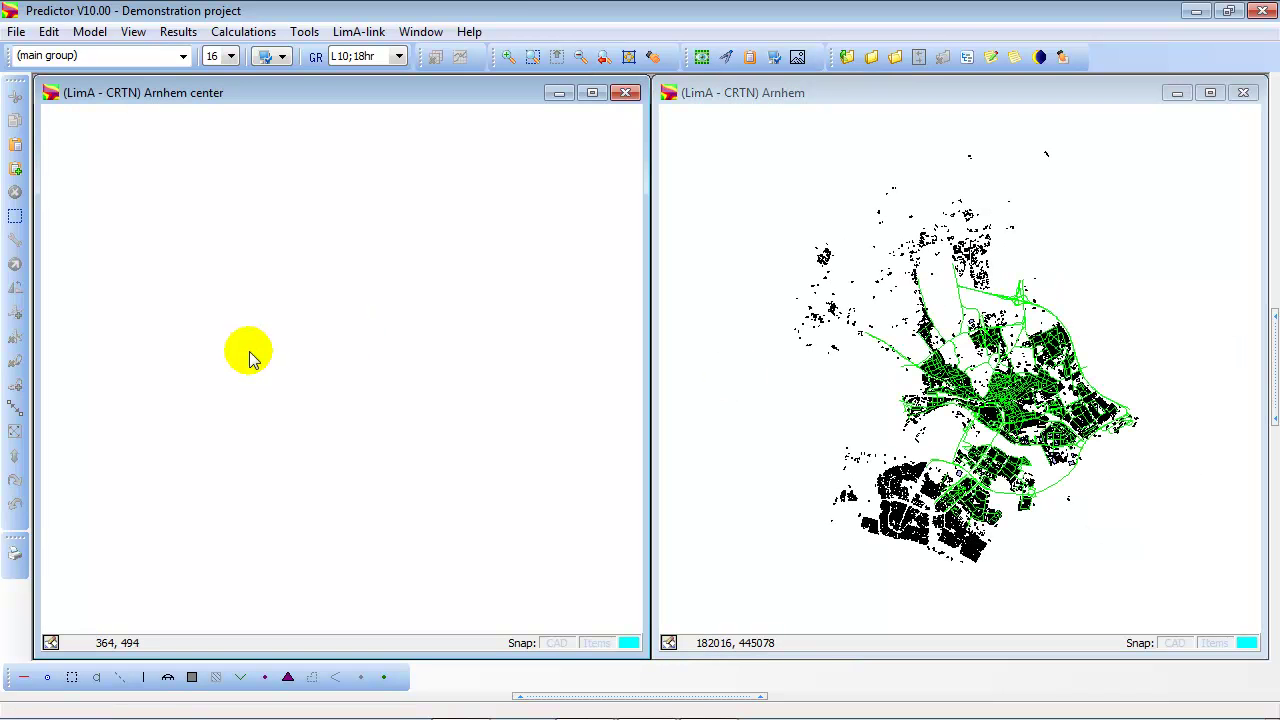
left_click(1094, 529)
scroll(1046, 463, "up", 3)
scroll(948, 412, "down", 3)
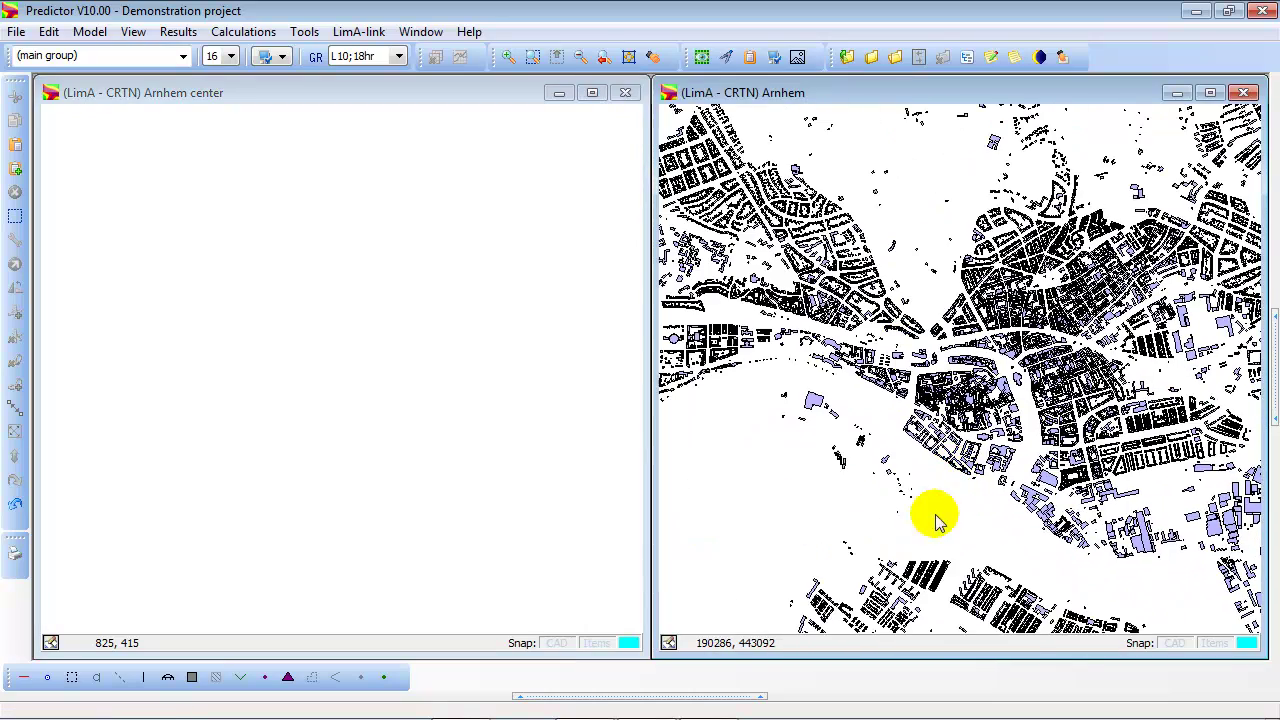
scroll(1022, 410, "up", 2)
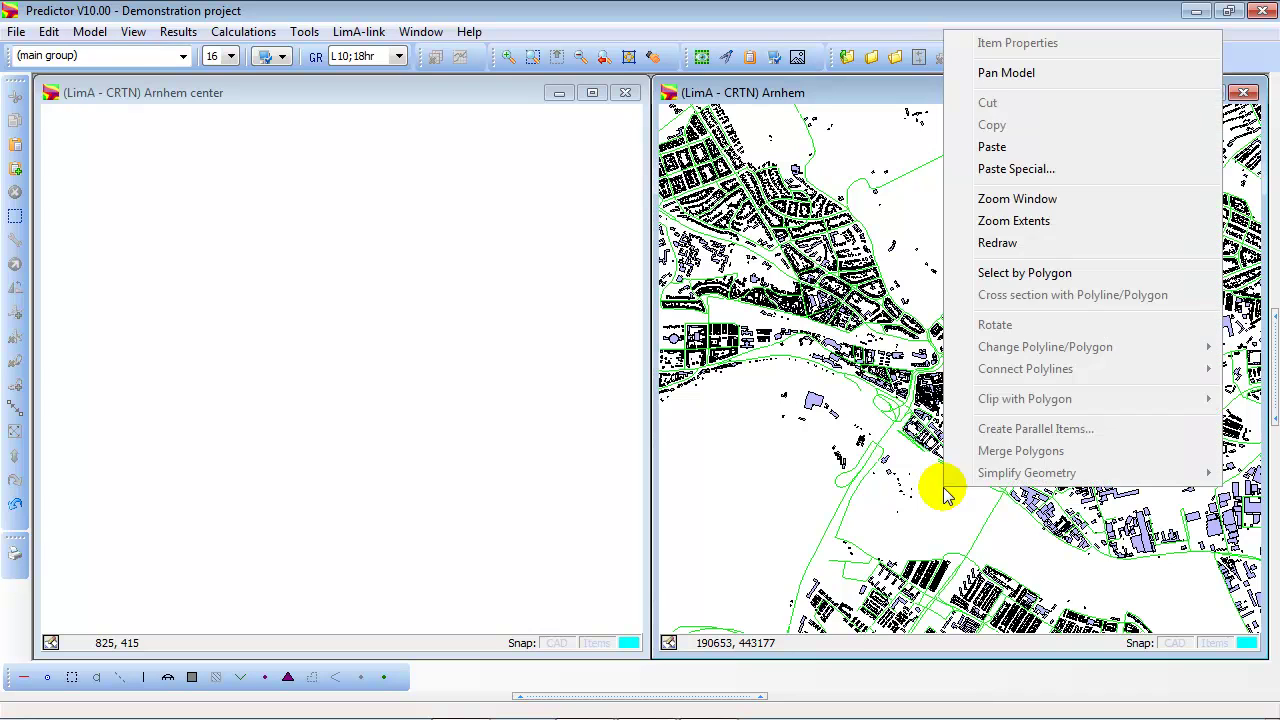
right_click(943, 487)
left_click(1028, 279)
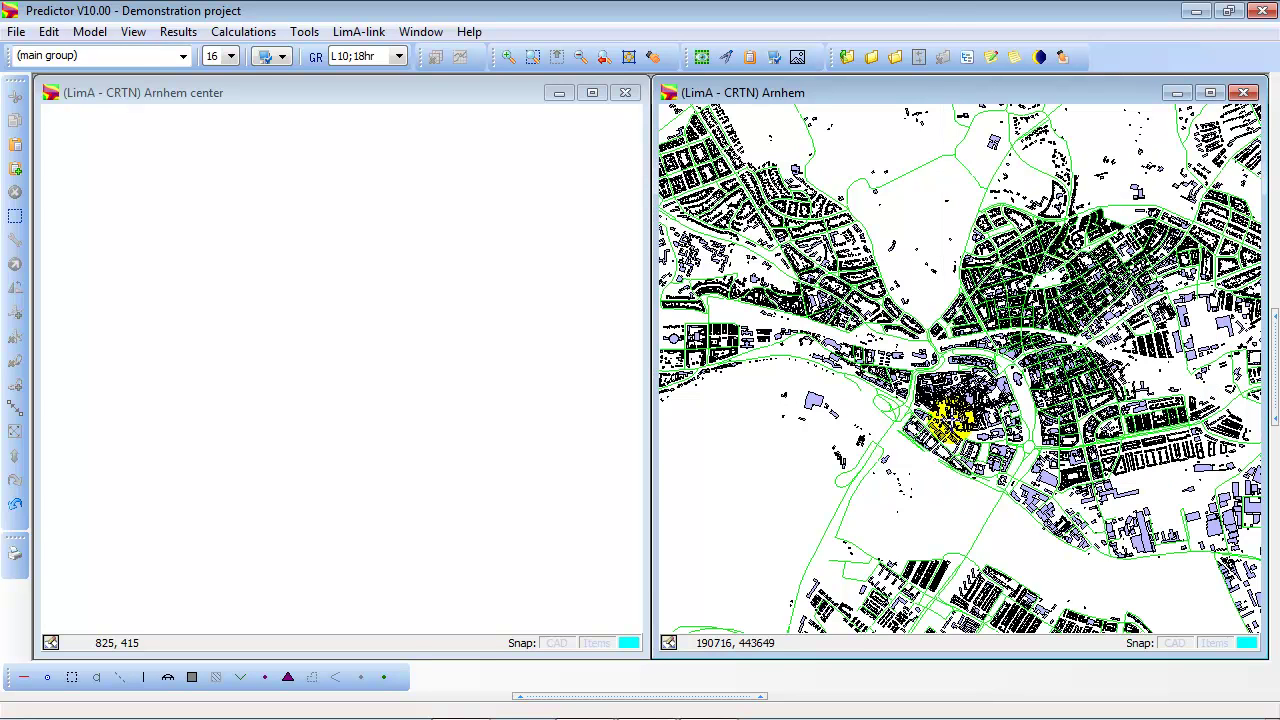
left_click(912, 475)
left_click(842, 418)
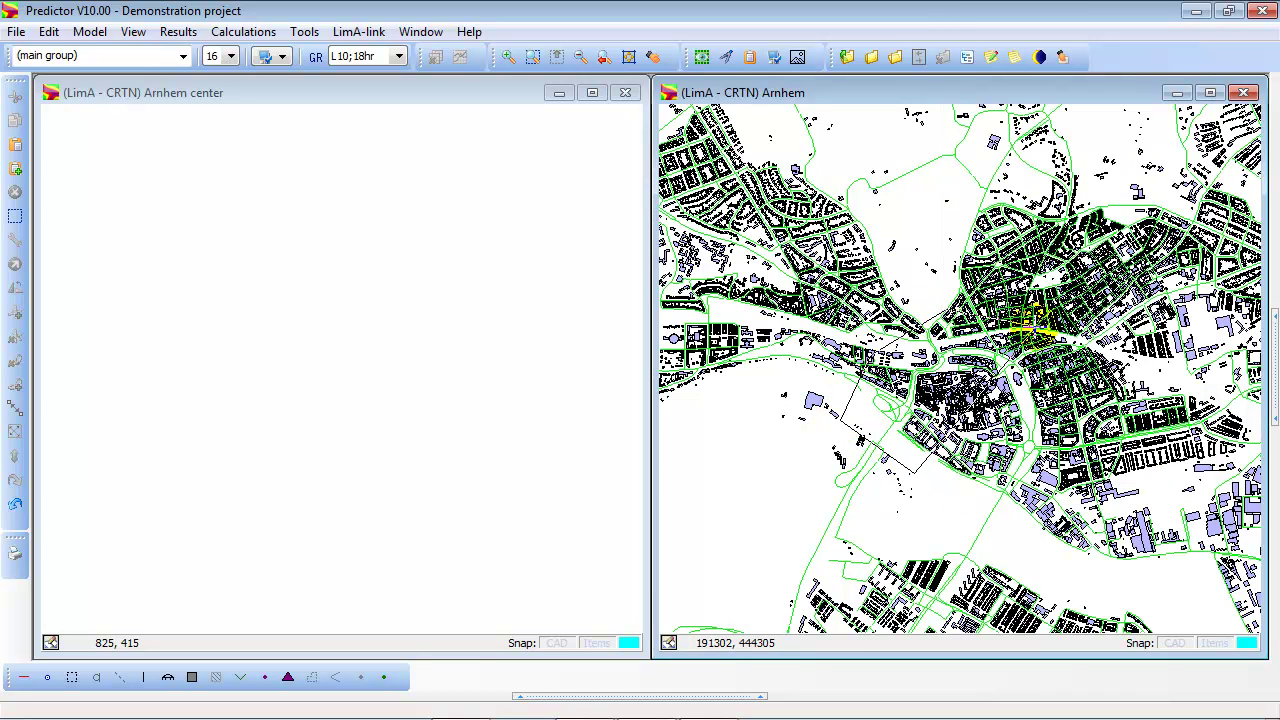
double_click(1003, 551)
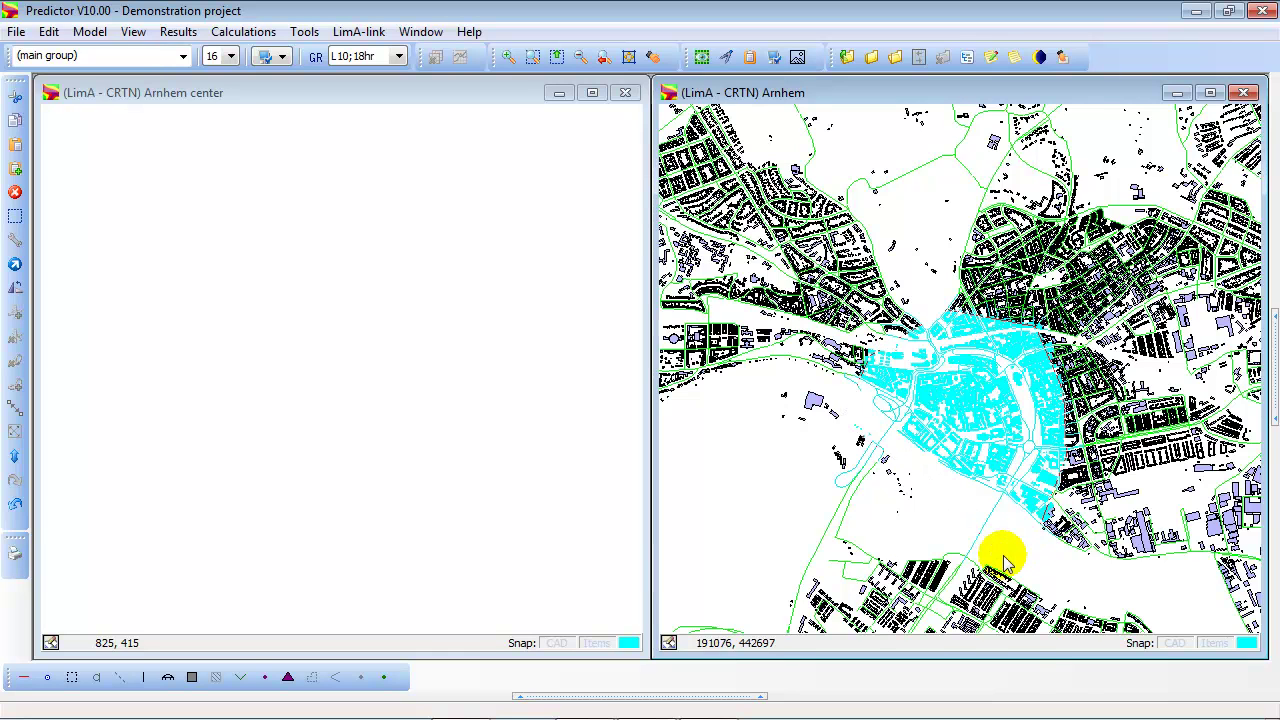
Copy the selected city centre items from the Arnhem model and paste them into the Arnhem center model
right_click(1003, 355)
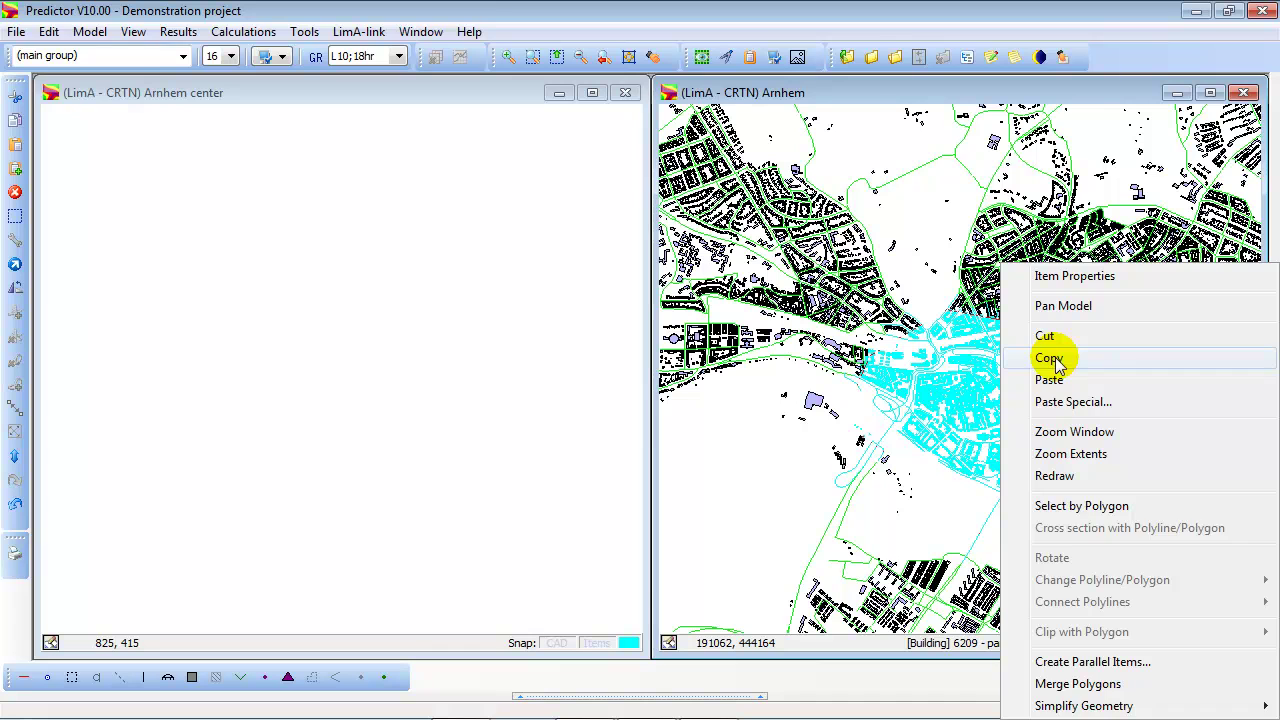
left_click(1049, 358)
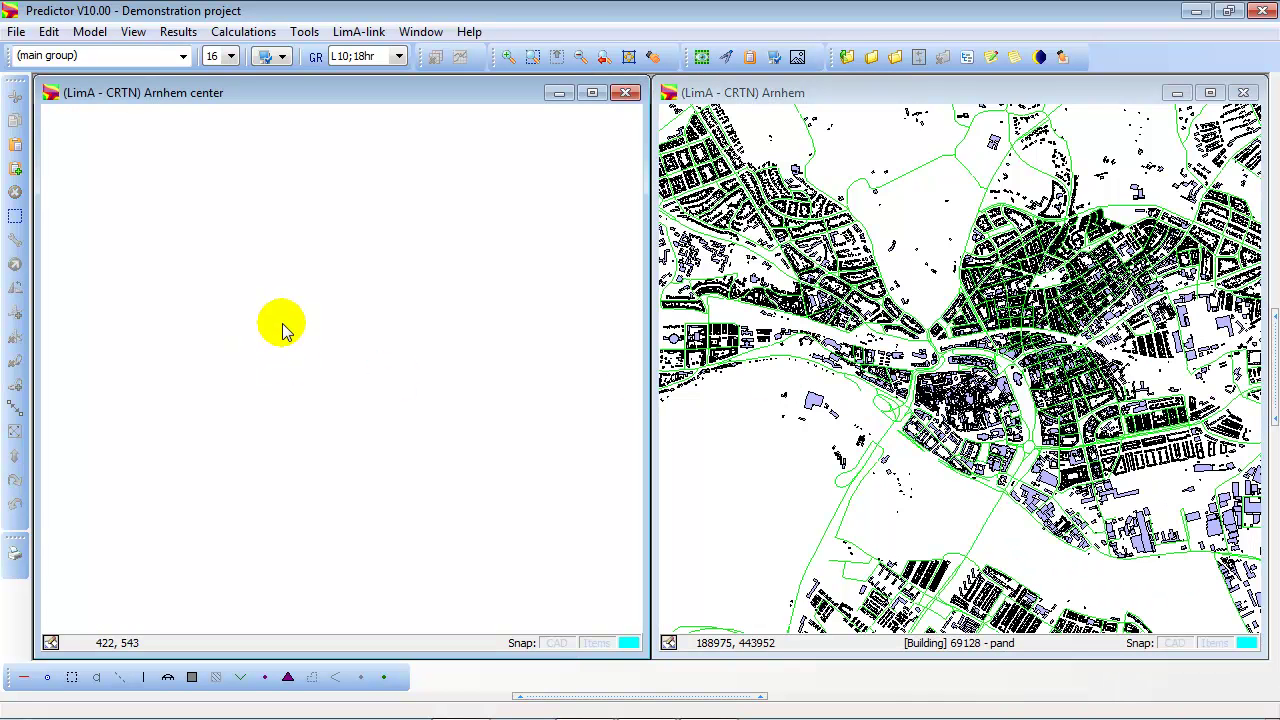
right_click(283, 330)
left_click(331, 376)
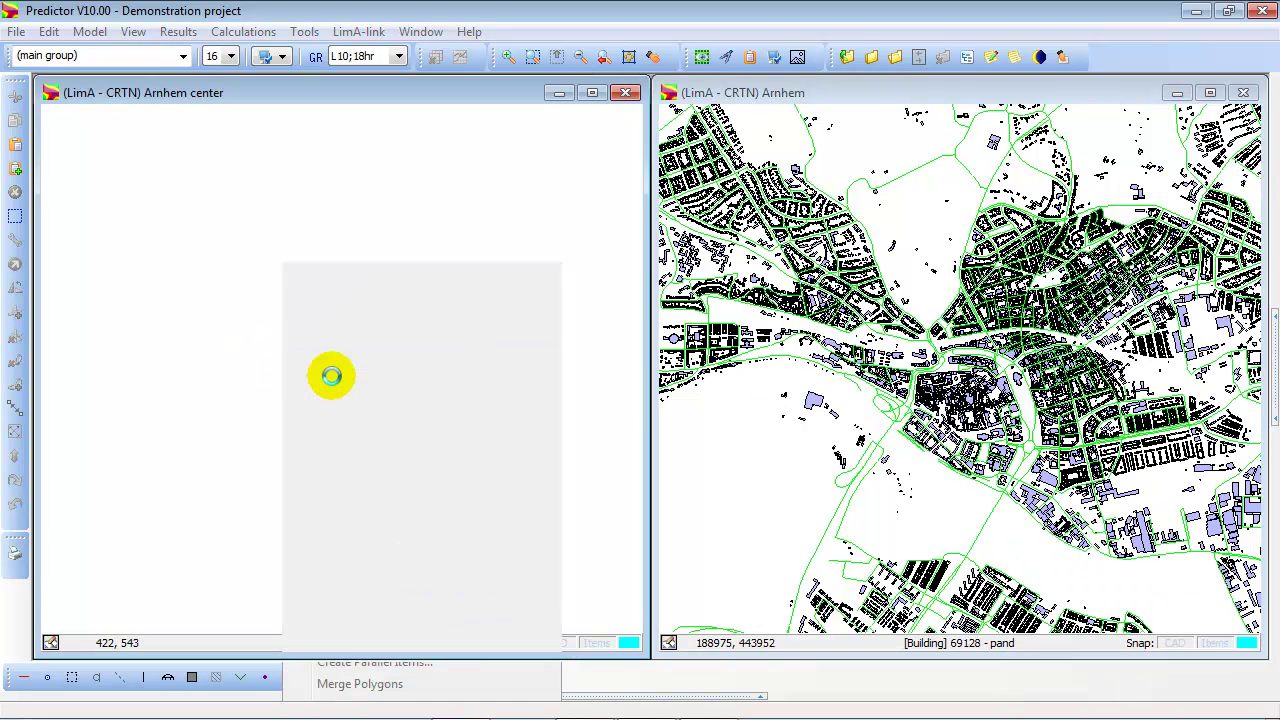
left_click(592, 318)
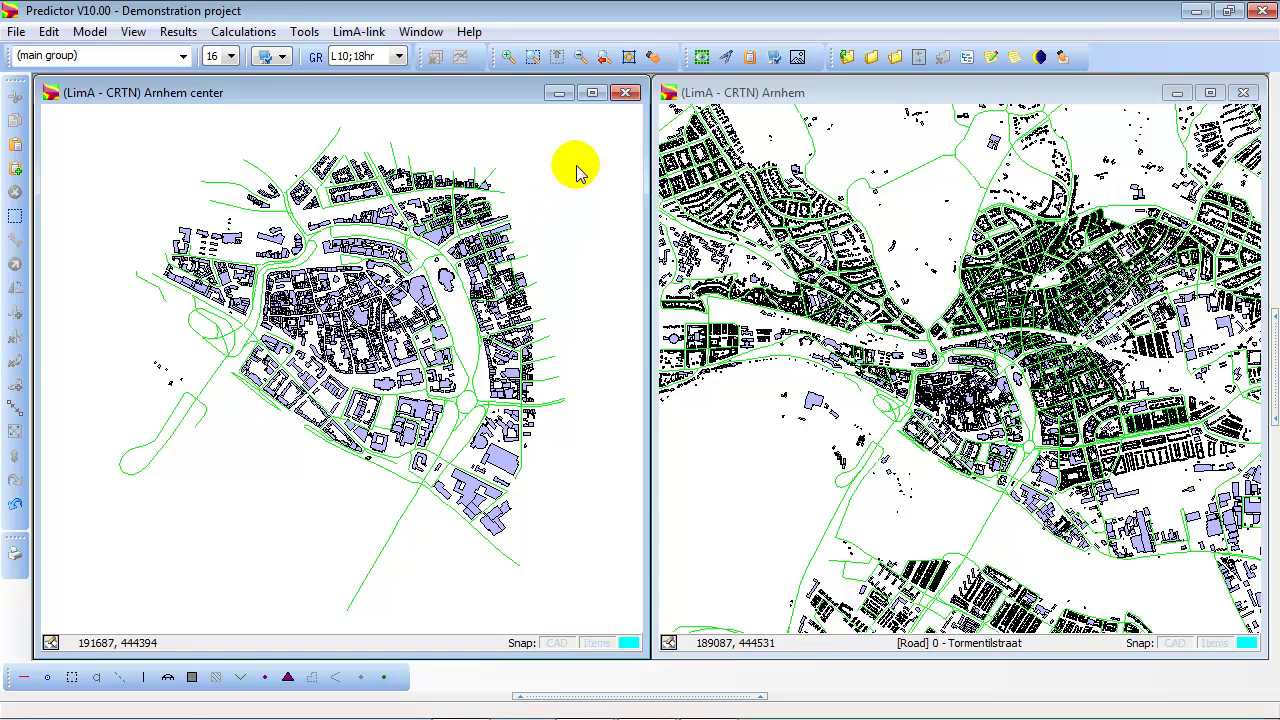
Maximize the Arnhem center model and draw a circular calculation grid over the city centre
left_click(592, 93)
left_click_drag(443, 306, 600, 375)
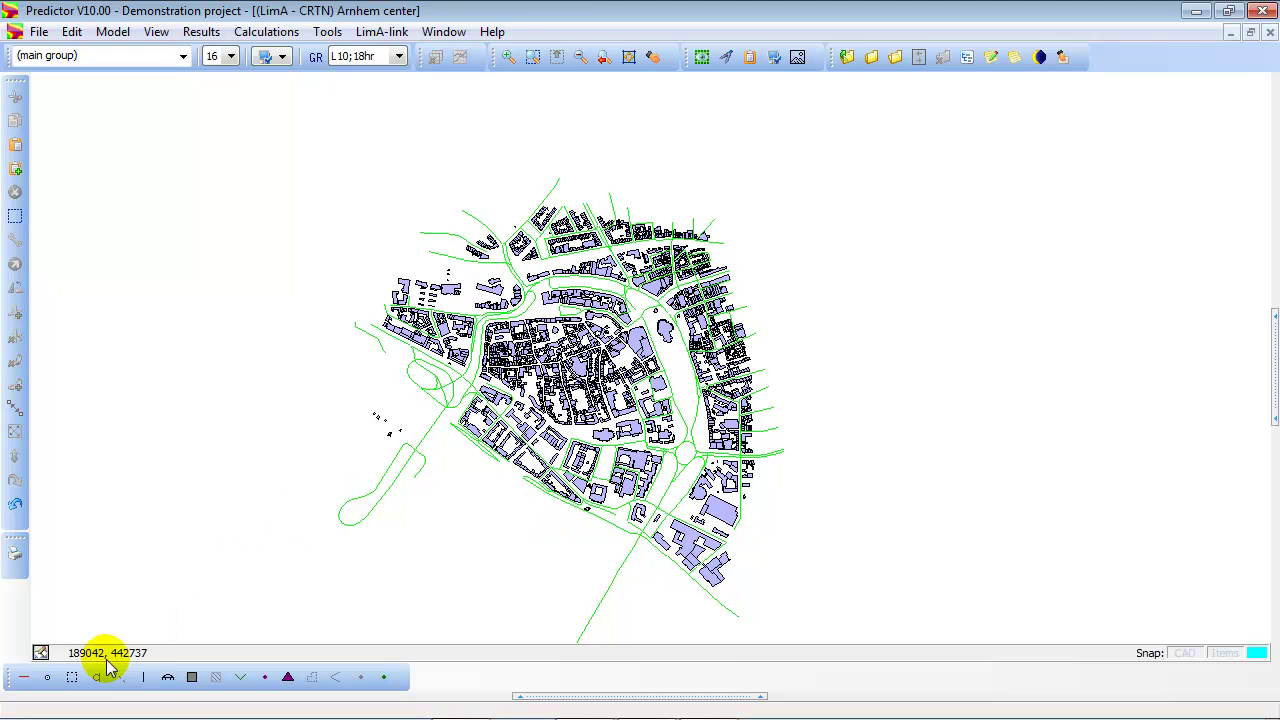
left_click(72, 678)
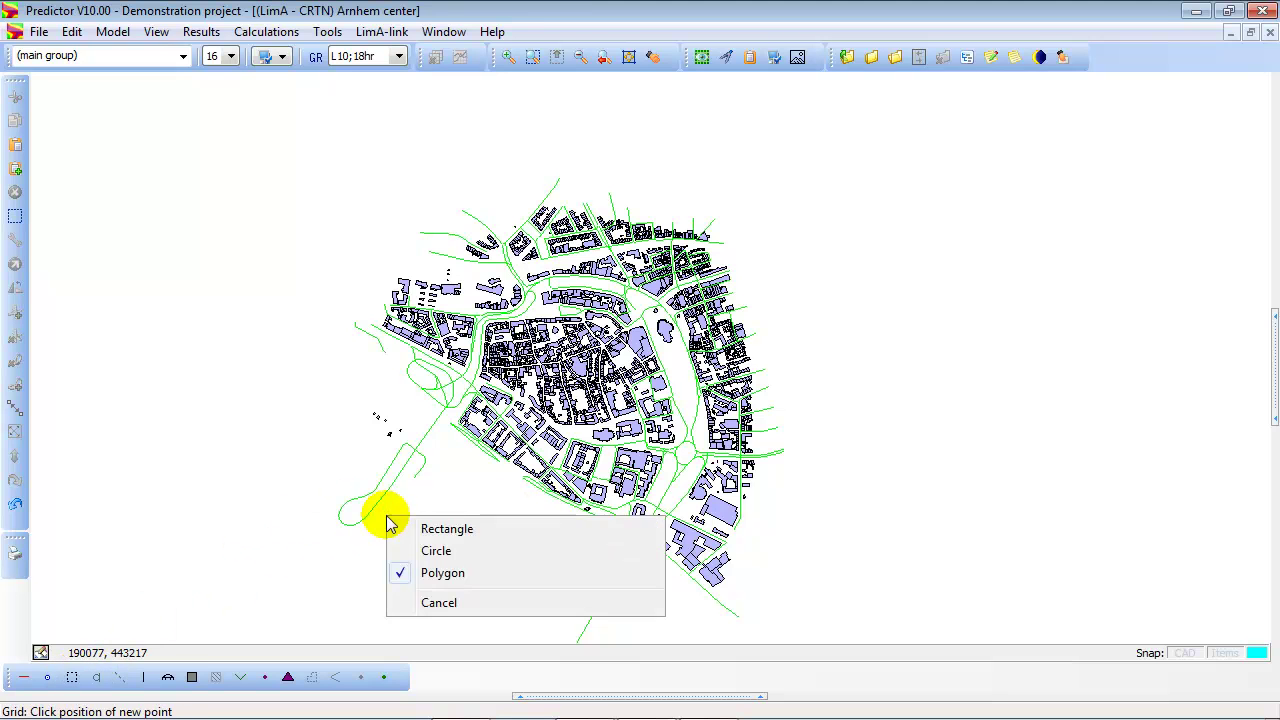
left_click(437, 551)
left_click(480, 500)
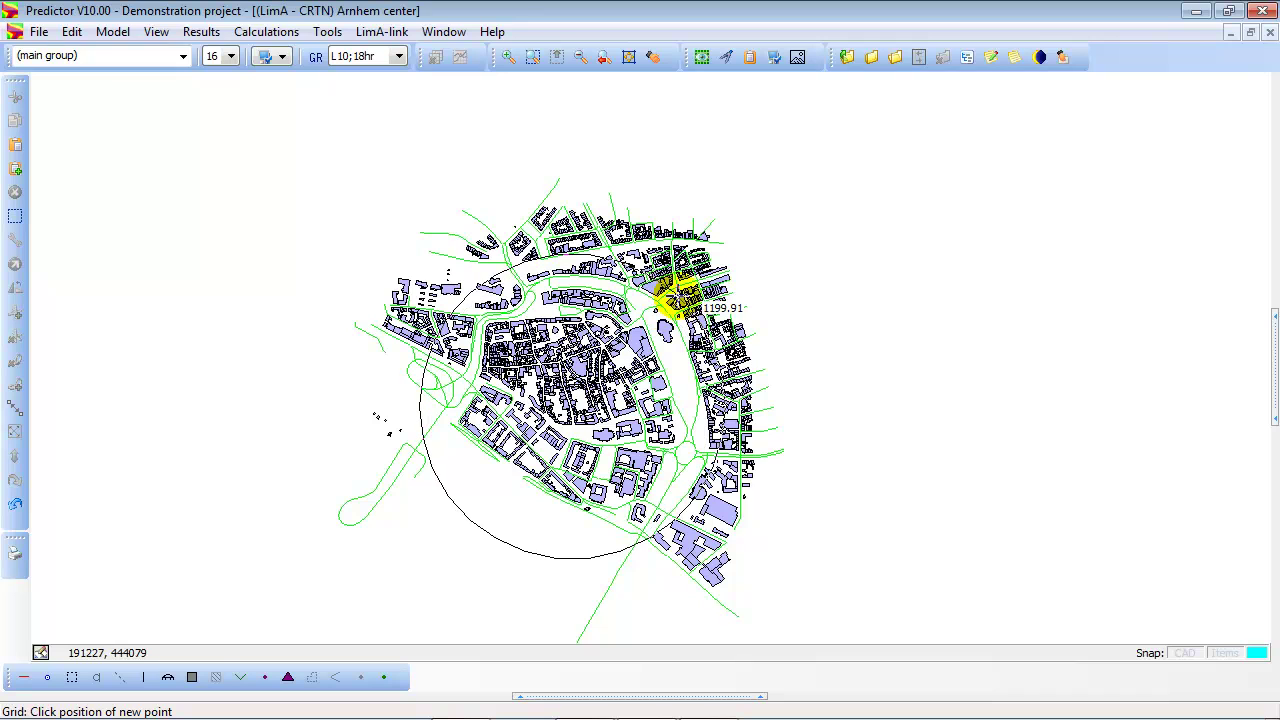
left_click(700, 283)
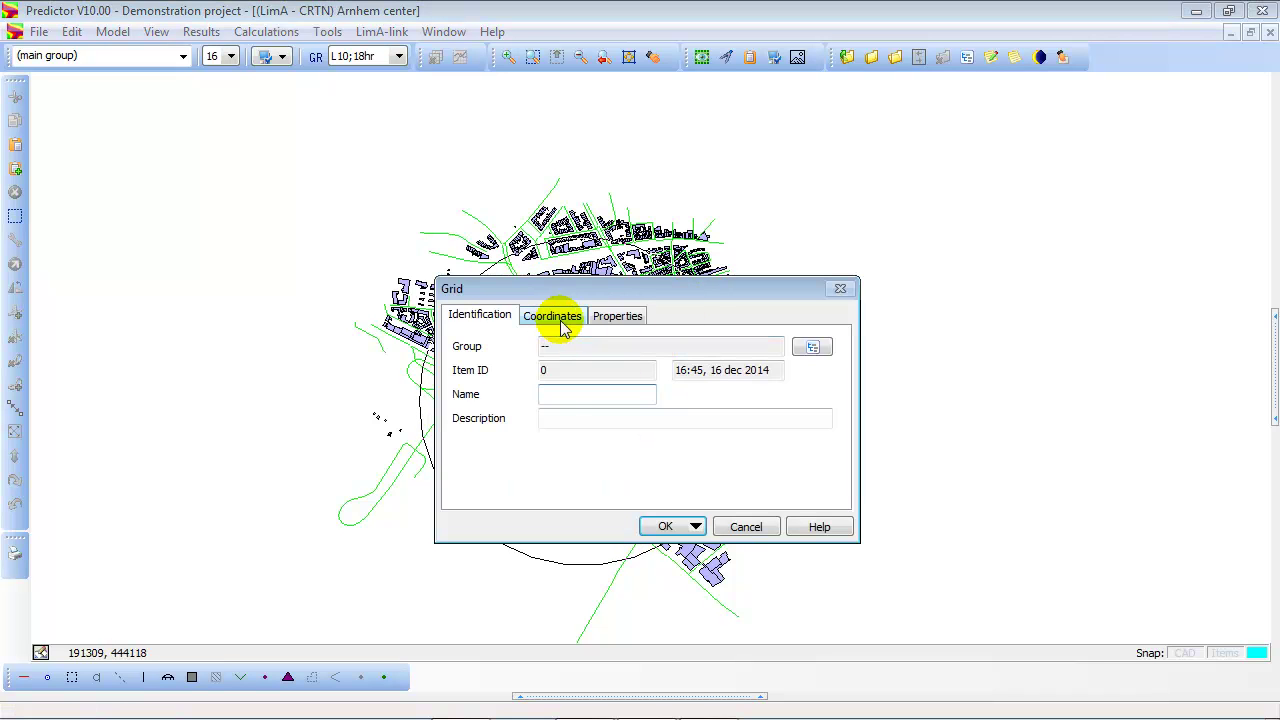
Set the grid's X step and Y step to 10 m
left_click(600, 320)
type("10210")
key("Tab")
key("shift+Tab")
key("shift+Tab")
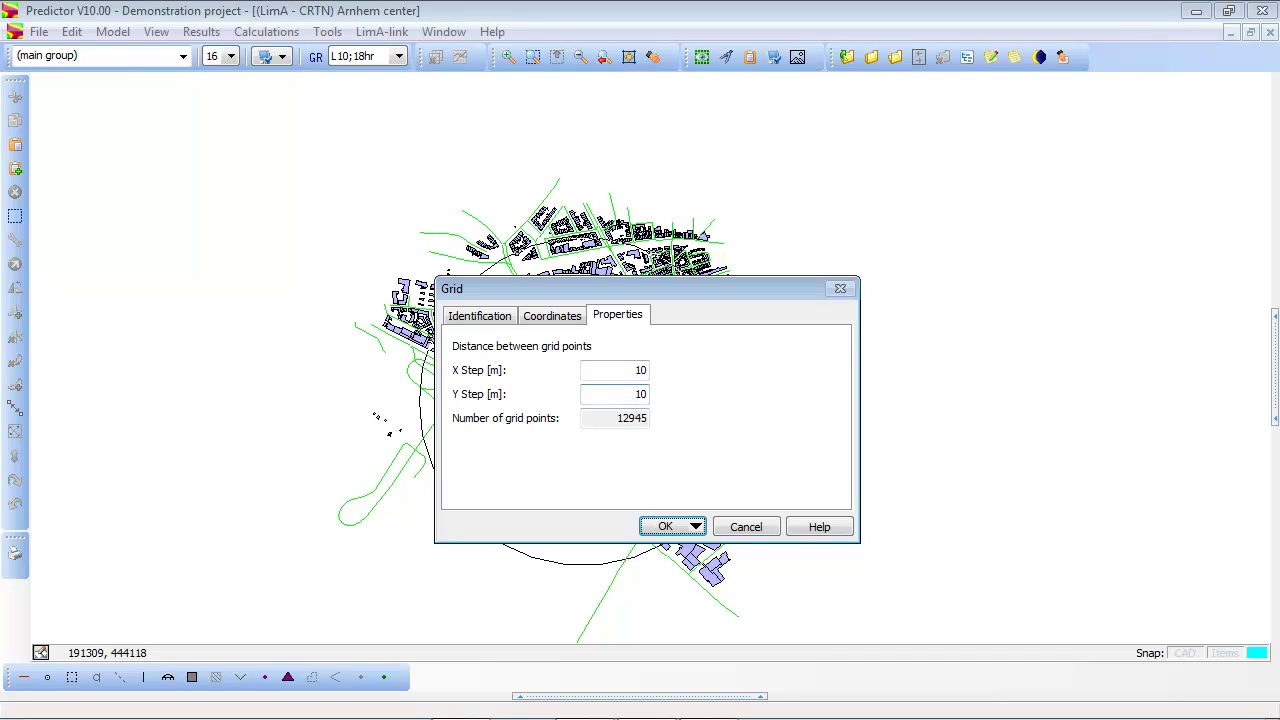
left_click(666, 526)
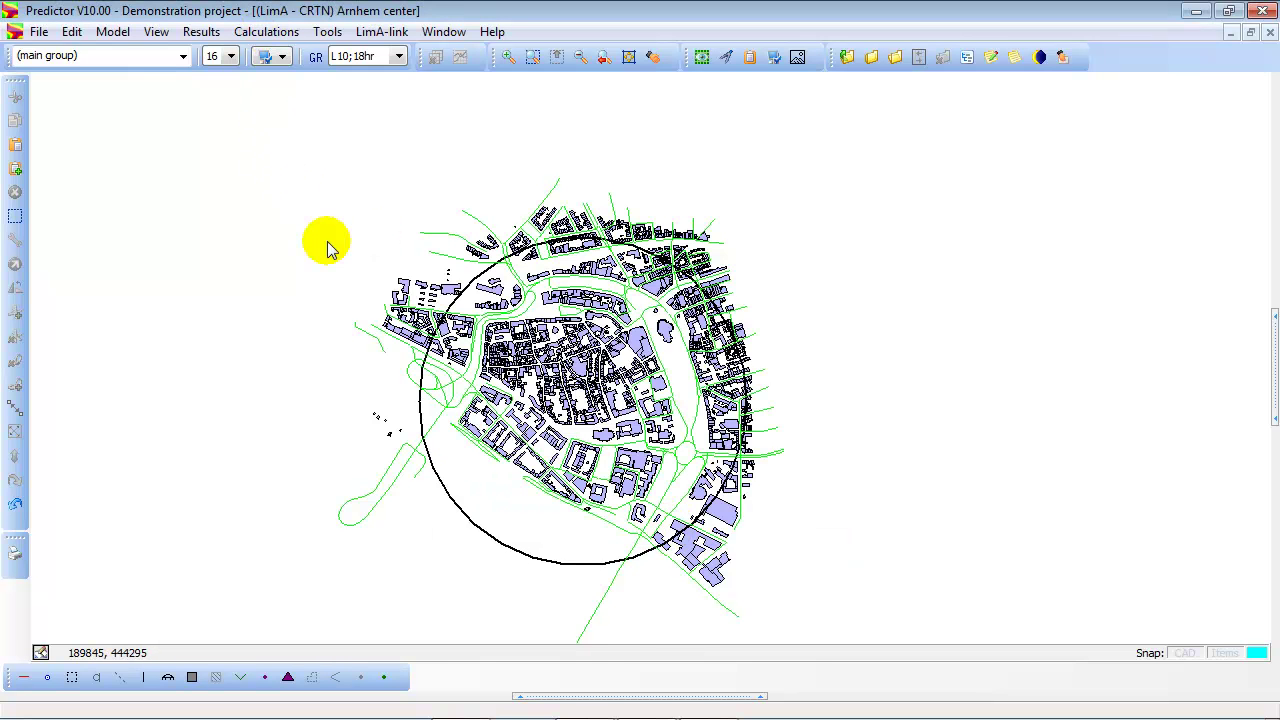
Run the noise calculation for the Arnhem center model and close its progress report once it is complete
left_click(271, 37)
left_click(282, 112)
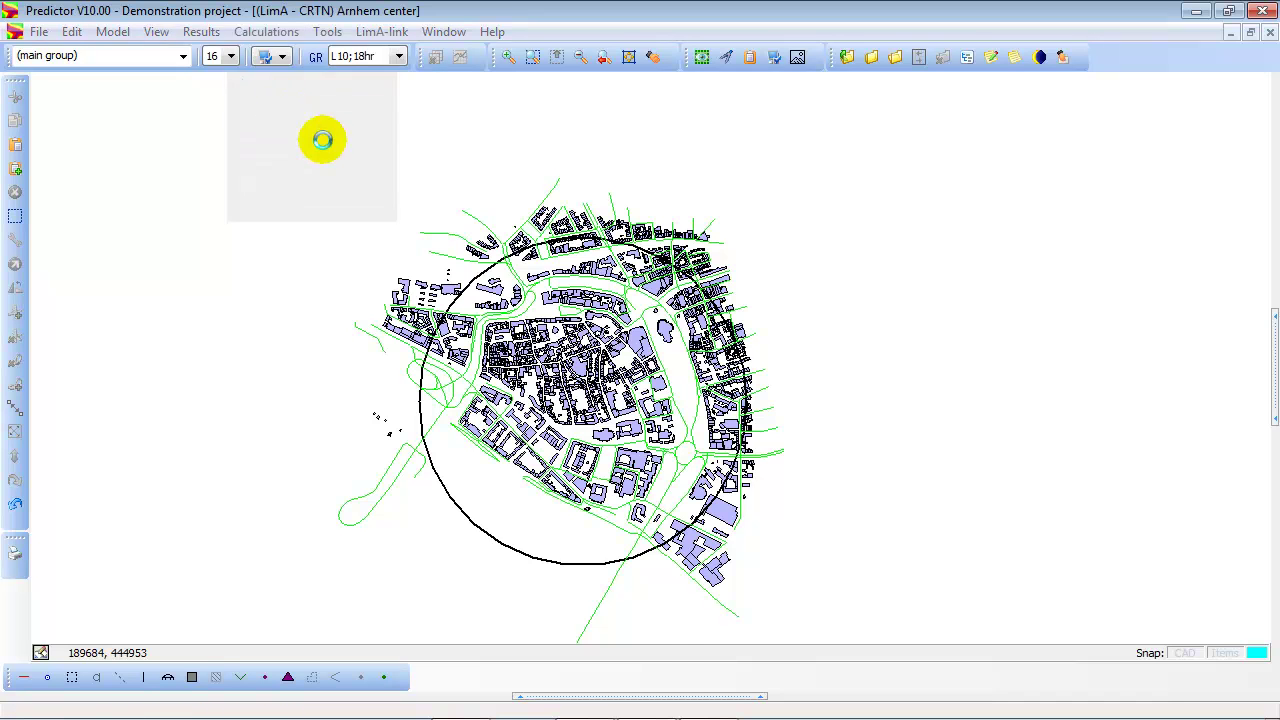
left_click(655, 553)
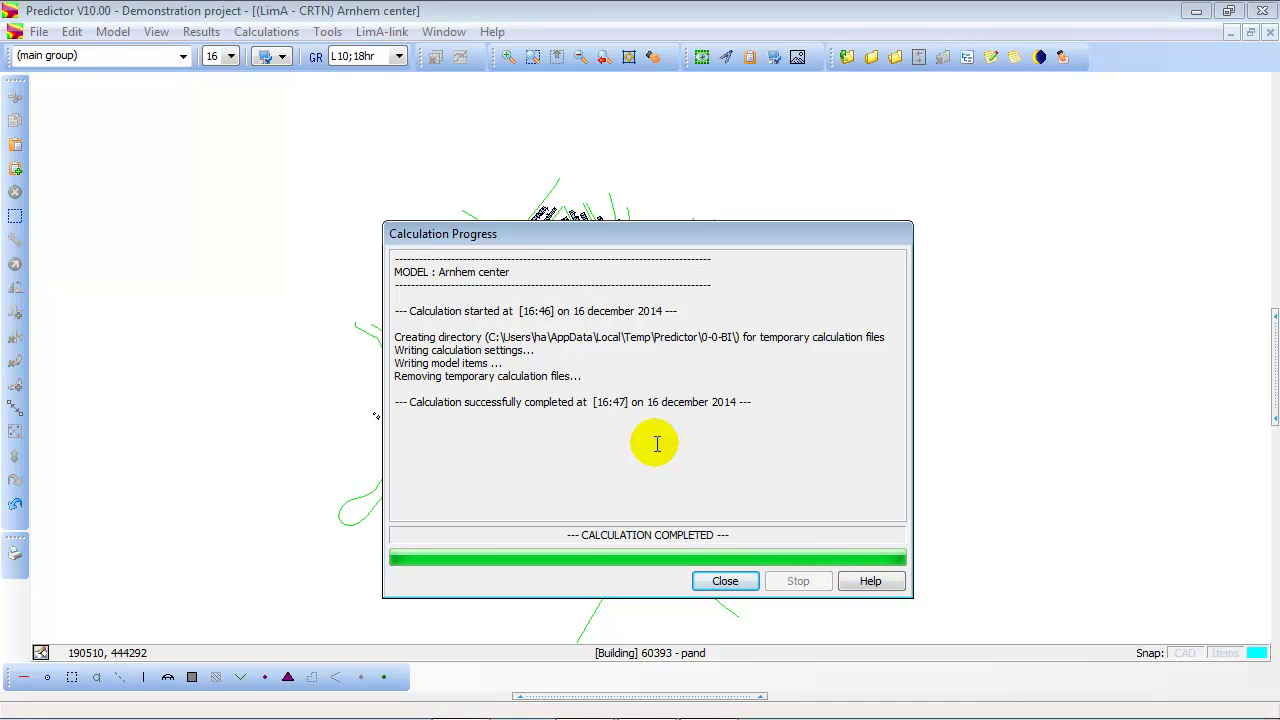
left_click(725, 581)
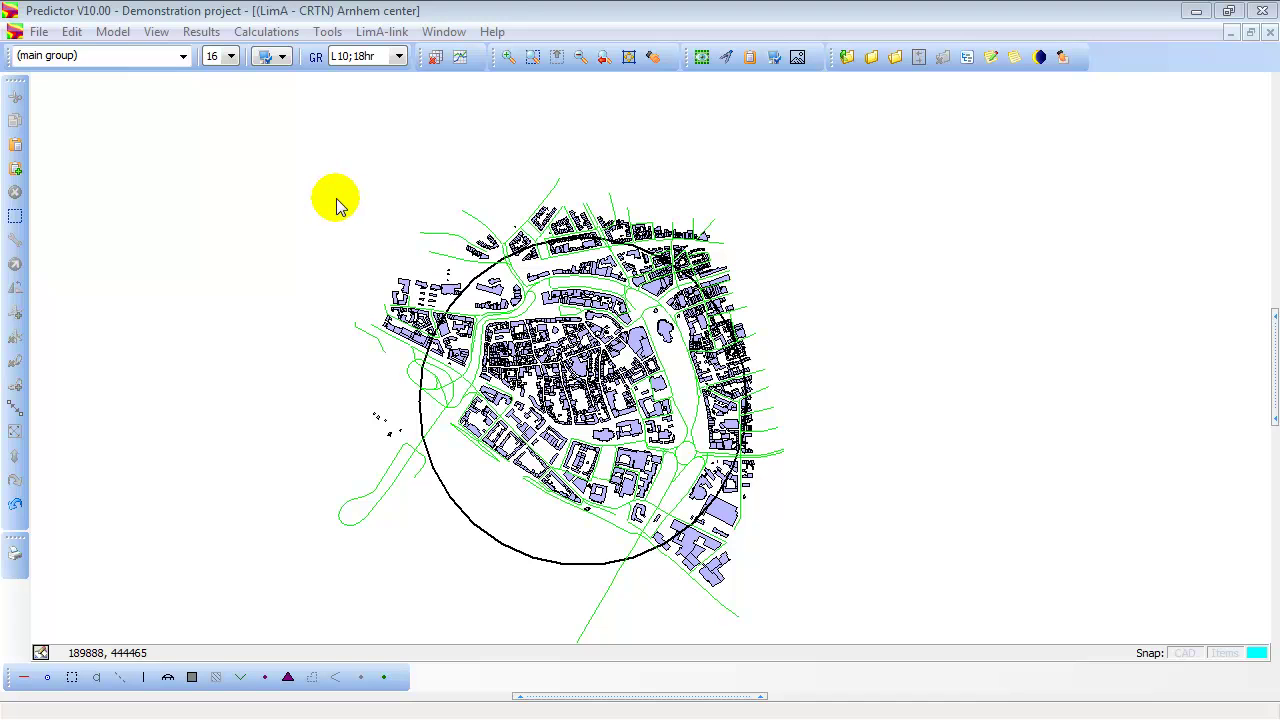
Switch the displayed result to Lden and show it as filled foreground contours with black isolines
left_click(398, 56)
left_click(372, 84)
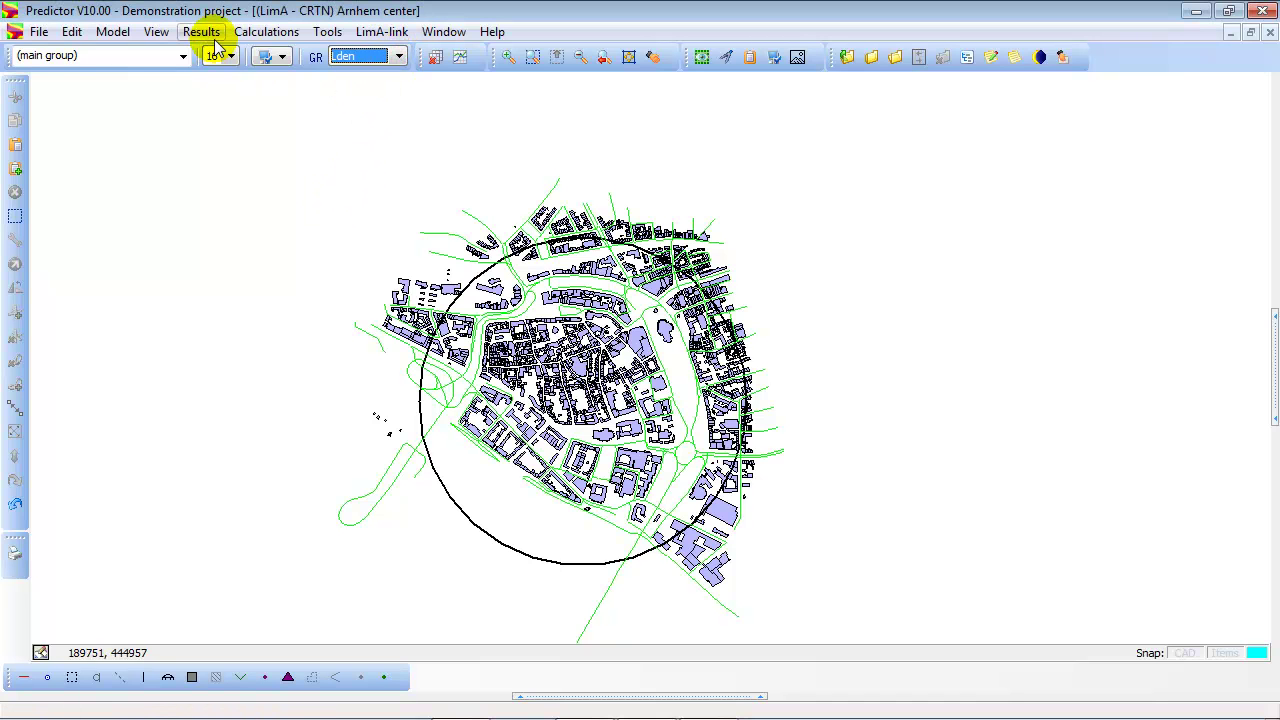
left_click(201, 31)
left_click(246, 172)
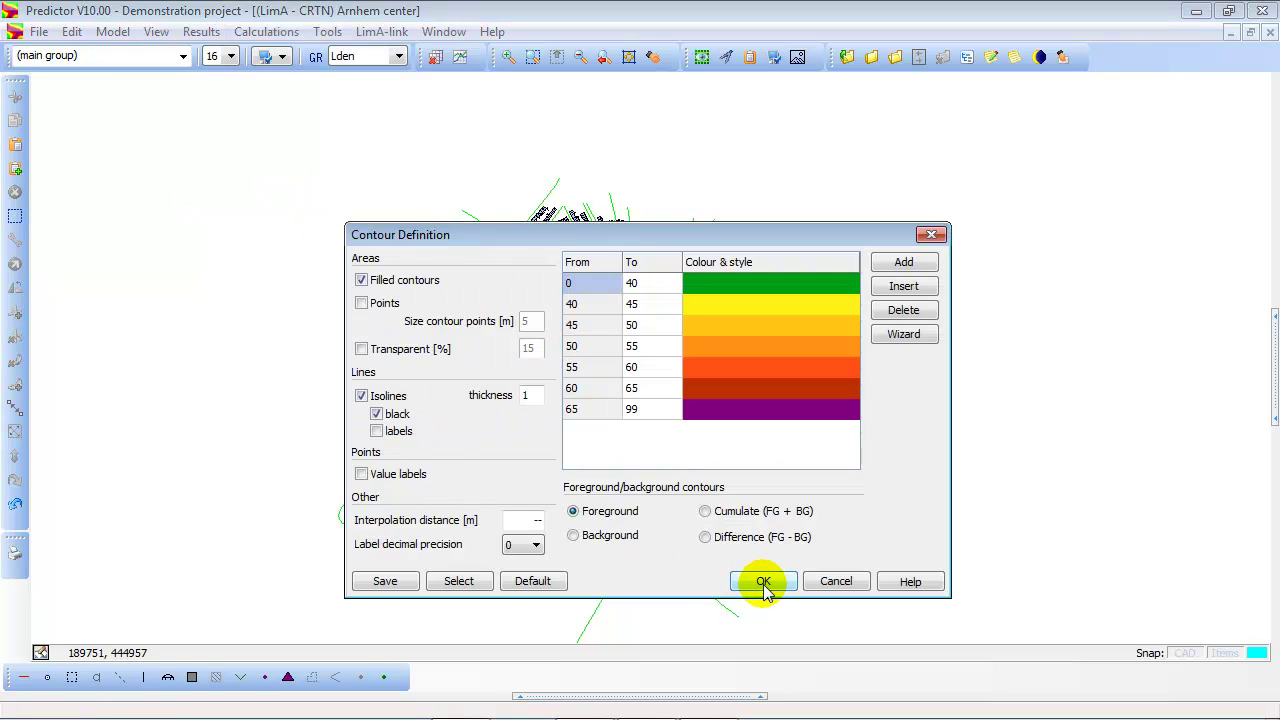
left_click(763, 581)
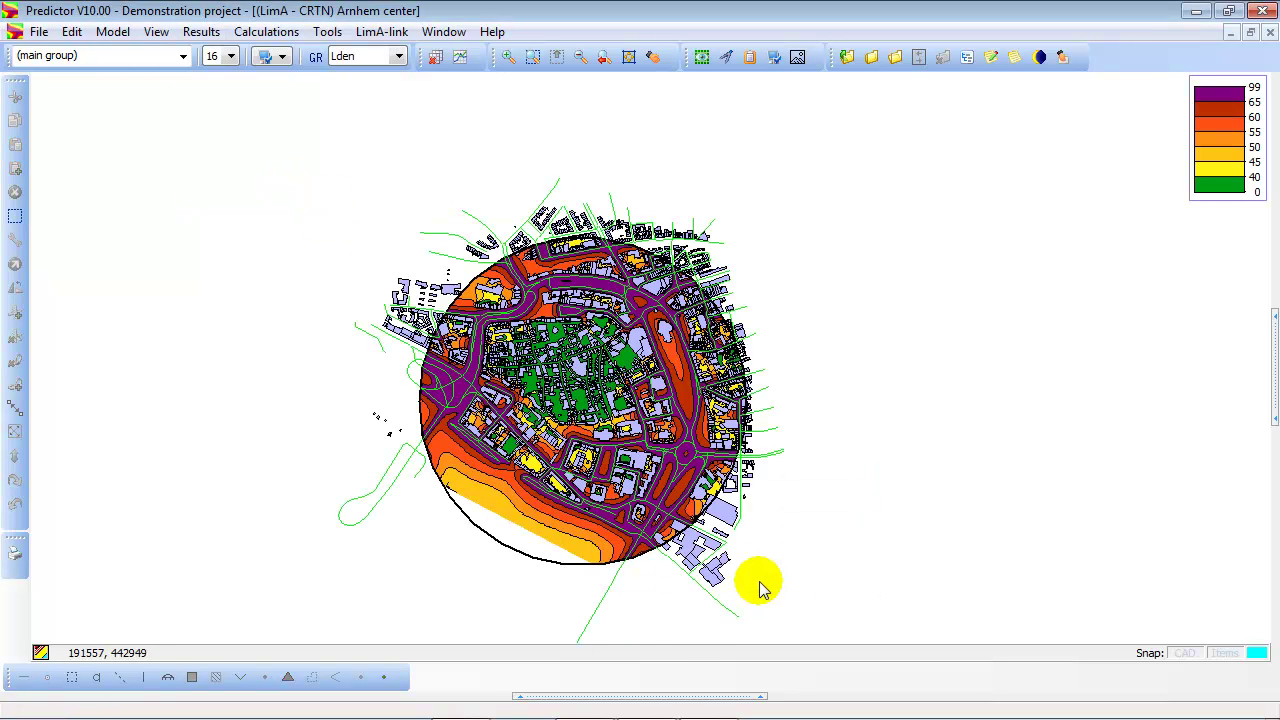
Show the Arnhem center model with its noise contours in the 3D view, close up on the city centre buildings
left_click(156, 31)
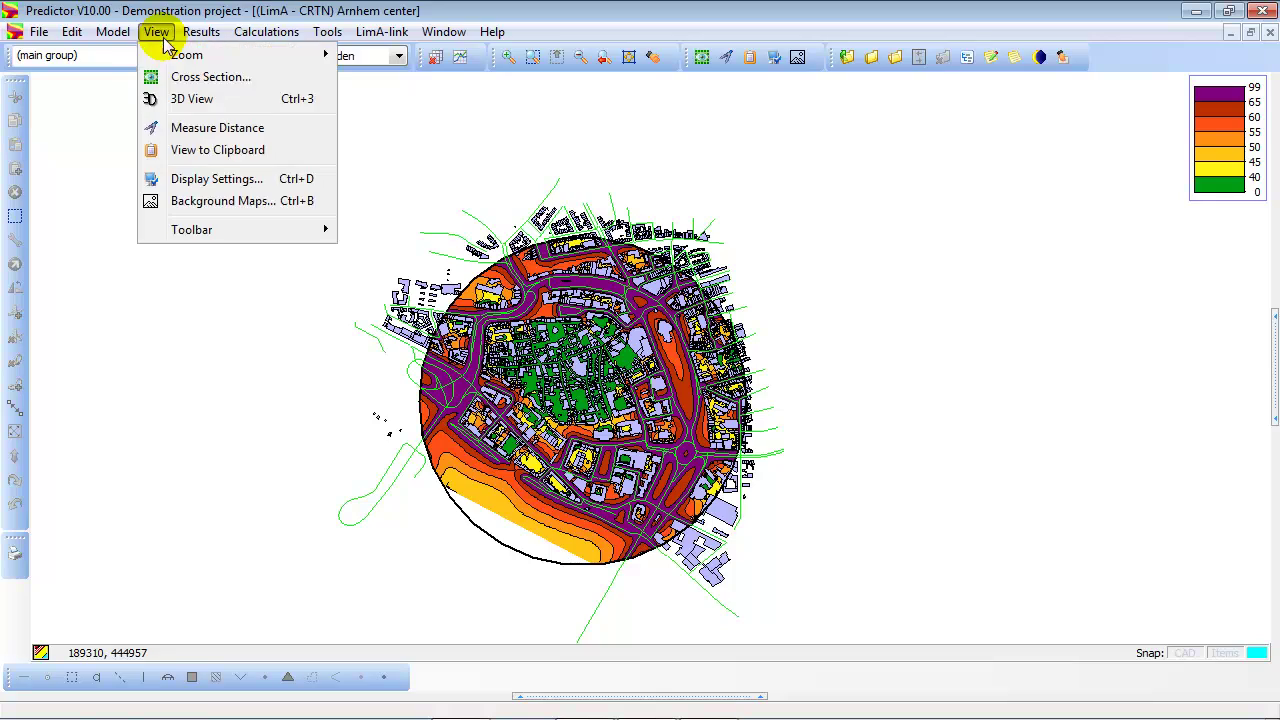
left_click(177, 100)
scroll(618, 414, "up", 5)
scroll(645, 377, "up", 2)
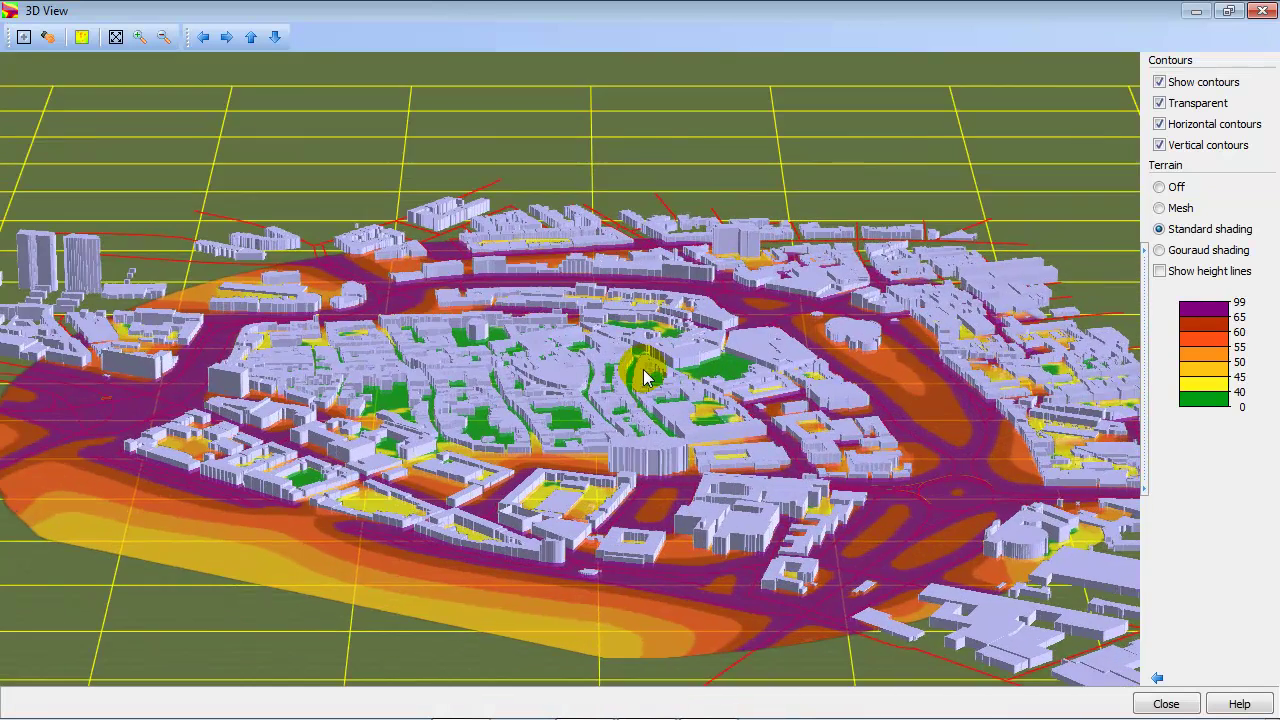